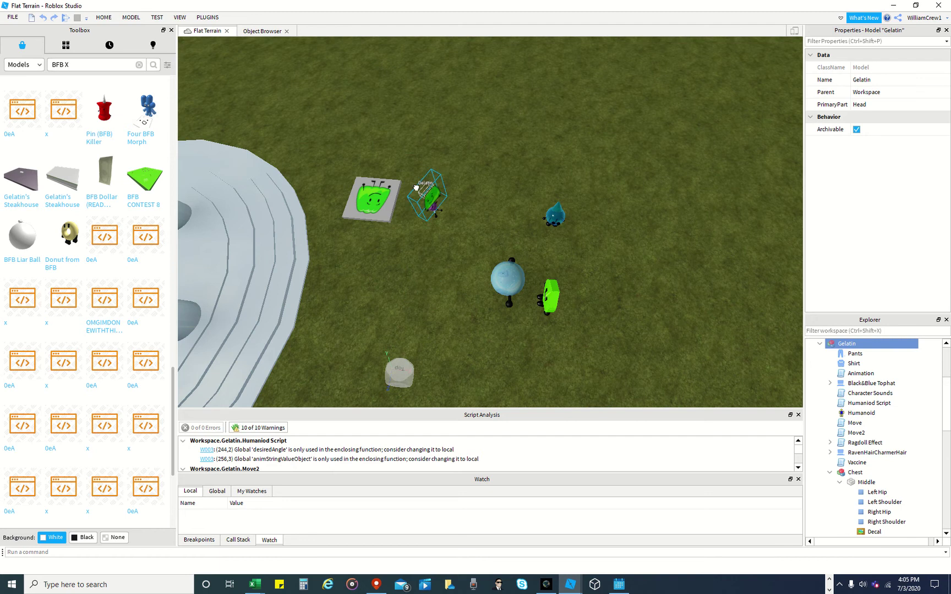
Move the Bubble and Gelatin models next to the grey slab with the green Gelatin picture
drag(507, 288, 483, 206)
drag(440, 165, 360, 190)
drag(478, 192, 440, 188)
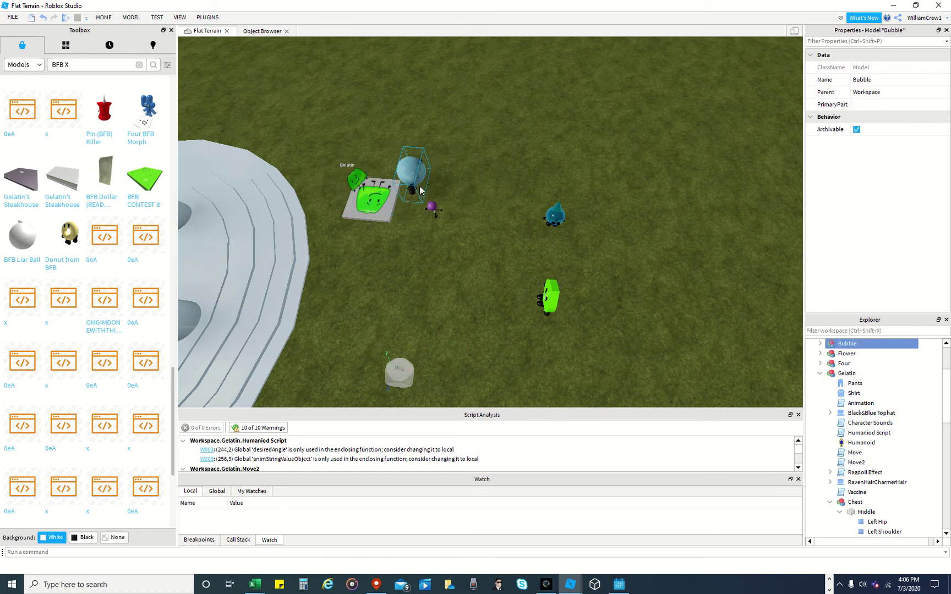
click(373, 185)
mouse_move(372, 185)
mouse_down()
mouse_move(388, 184)
mouse_move(352, 174)
mouse_move(345, 188)
mouse_move(361, 193)
mouse_up()
Move the Lollipop model farther away from the slab, to the open grass between Bubble and the blue teardrop character
scroll(361, 193, up, 10)
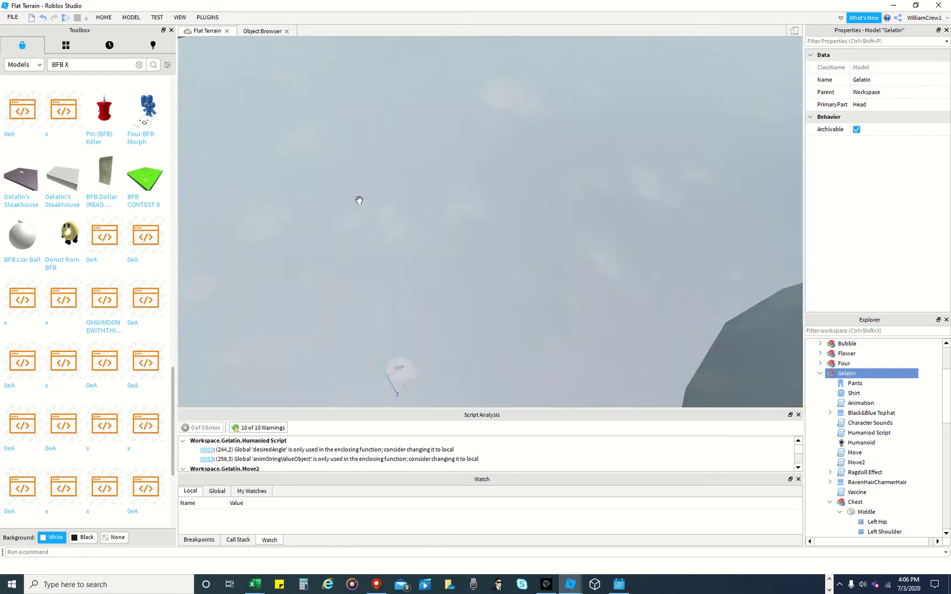
right_drag(359, 201, 358, 200)
scroll(364, 192, down, 5)
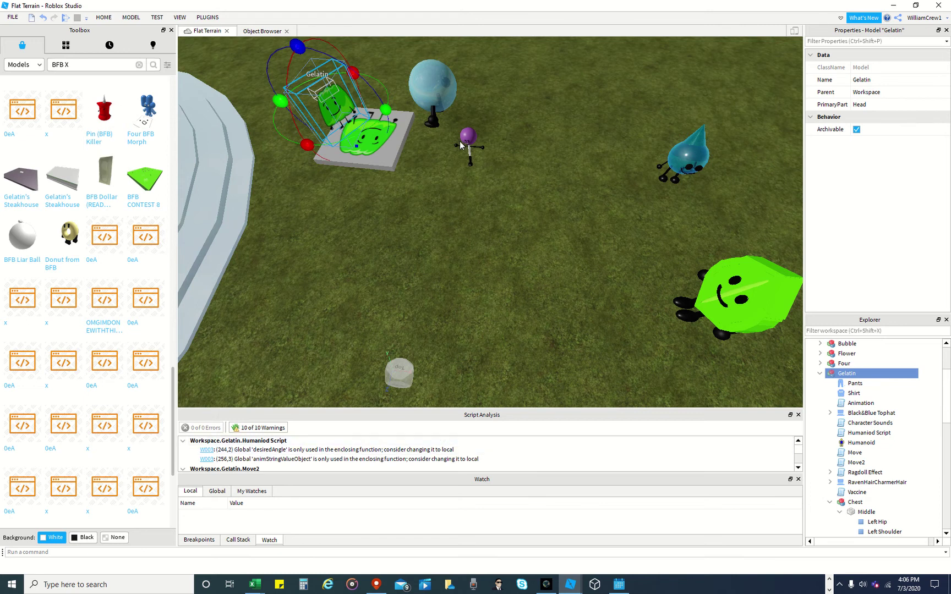
drag(460, 141, 556, 115)
click(130, 18)
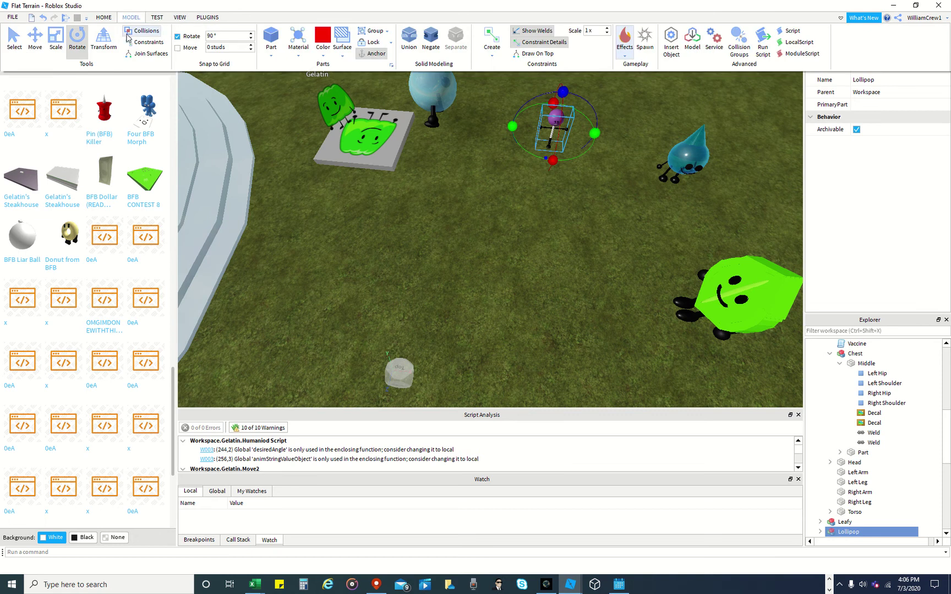
Reposition Gelatin and Bubble so they stand on opposite sides of the picture slab
click(417, 85)
drag(342, 109, 345, 120)
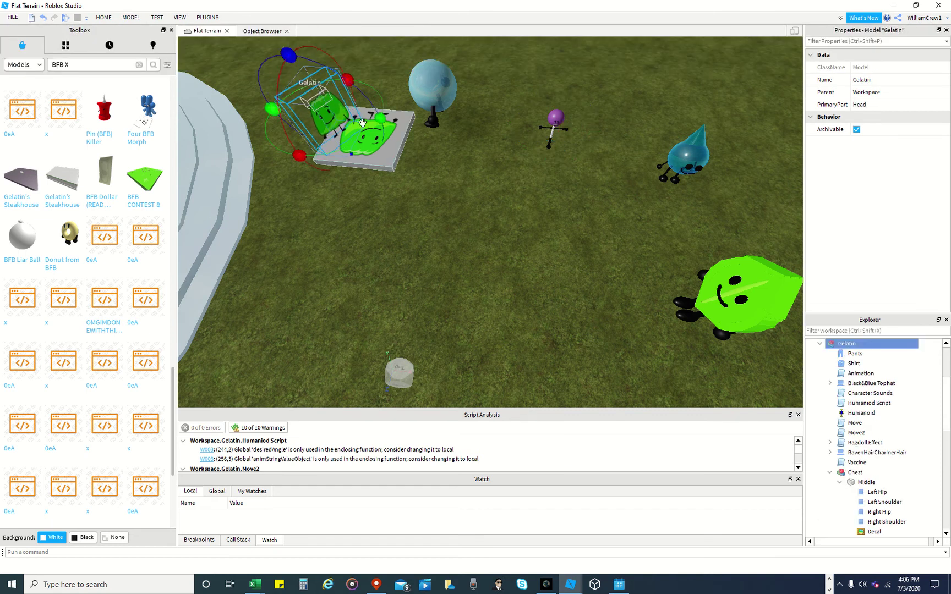
drag(434, 99, 418, 148)
drag(325, 129, 322, 158)
drag(407, 136, 432, 158)
drag(307, 126, 356, 151)
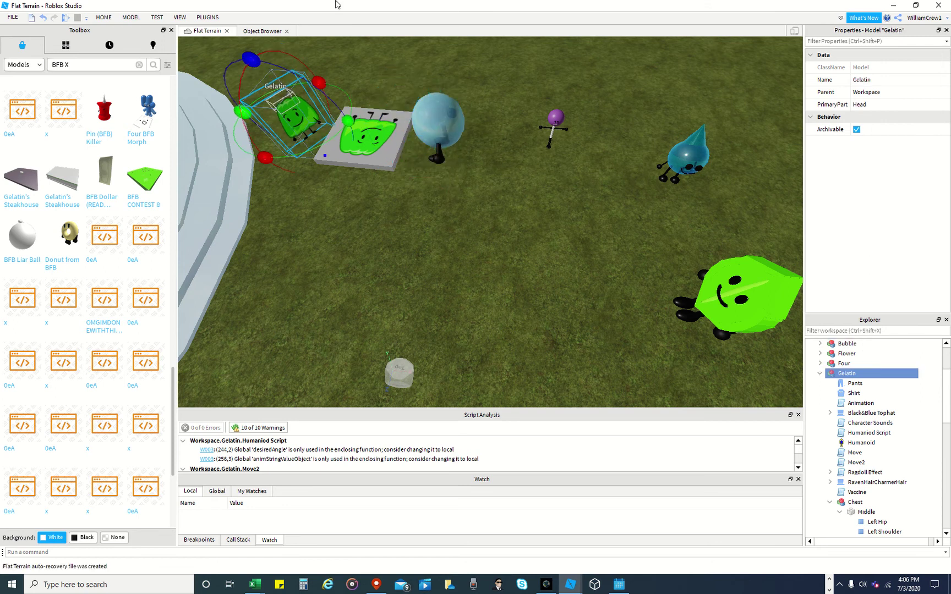
mouse_move(372, 8)
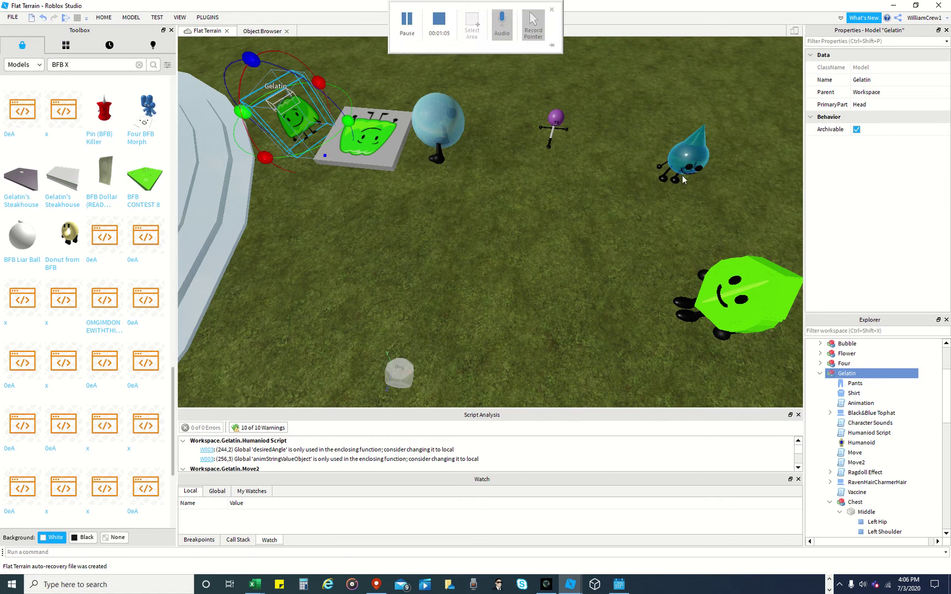
drag(682, 173, 600, 194)
drag(692, 152, 645, 160)
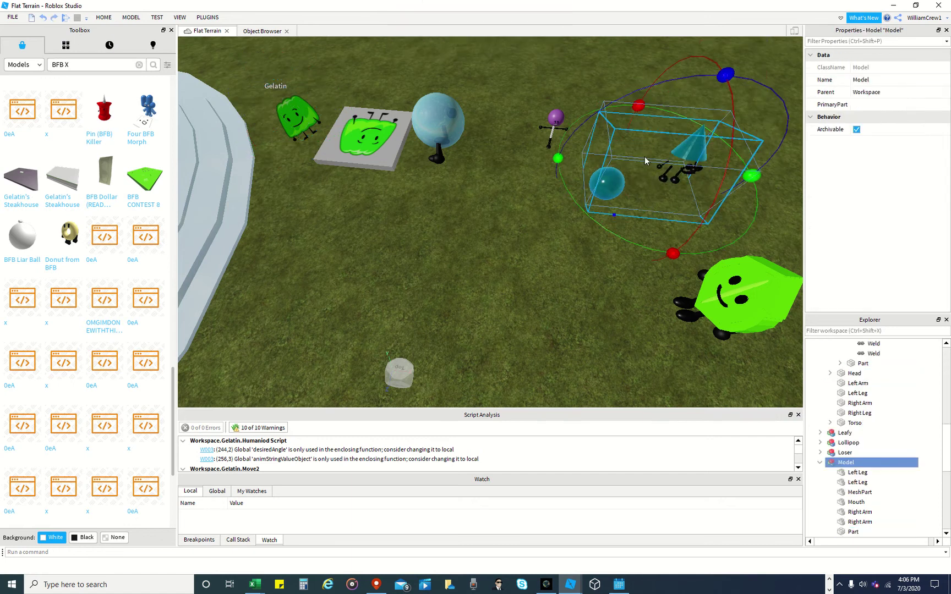
click(44, 19)
Move Gelatin slightly farther from the slab and place the whole blue teardrop model close to Lollipop
click(686, 161)
drag(686, 161, 361, 146)
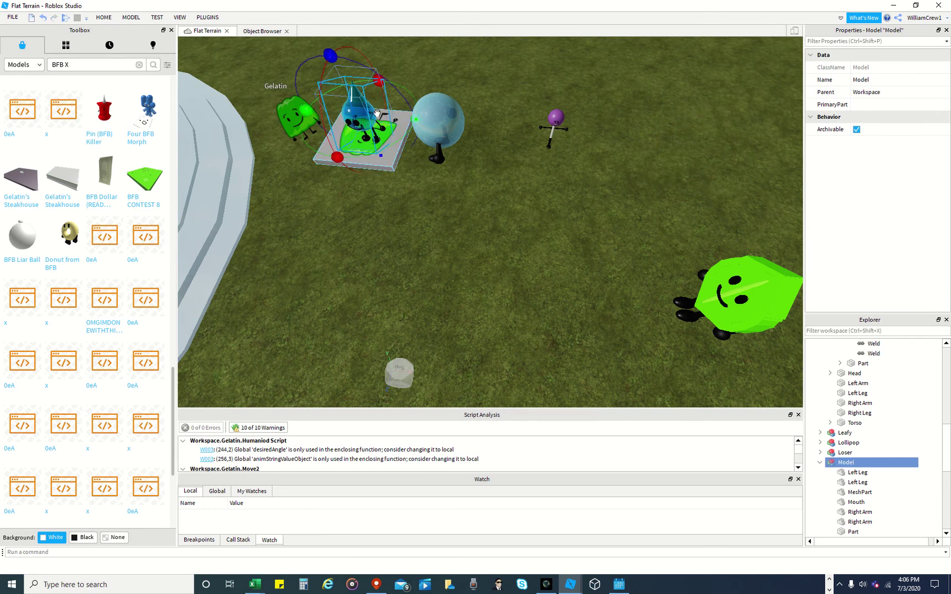
drag(297, 119, 275, 96)
drag(359, 115, 617, 140)
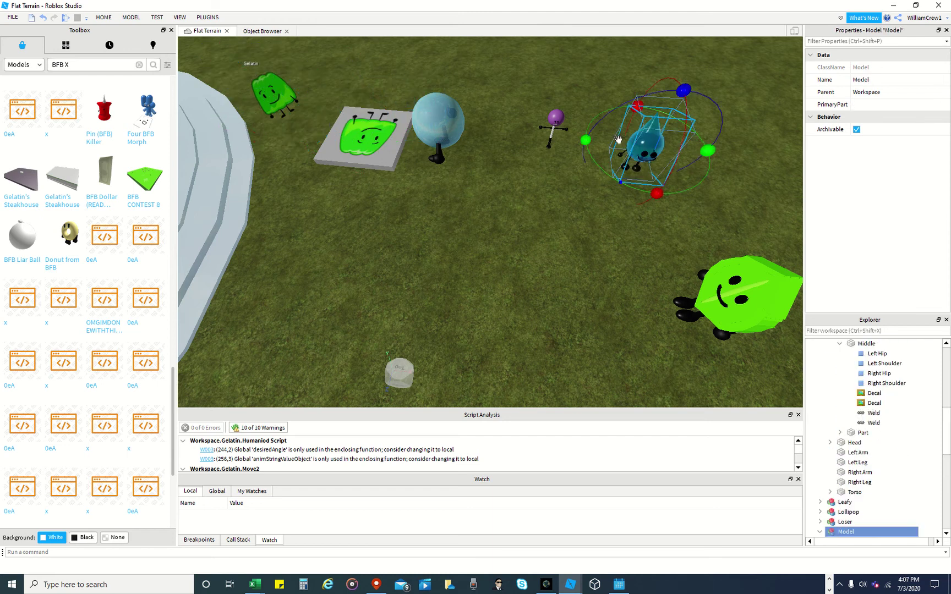
click(440, 125)
scroll(566, 248, down, 10)
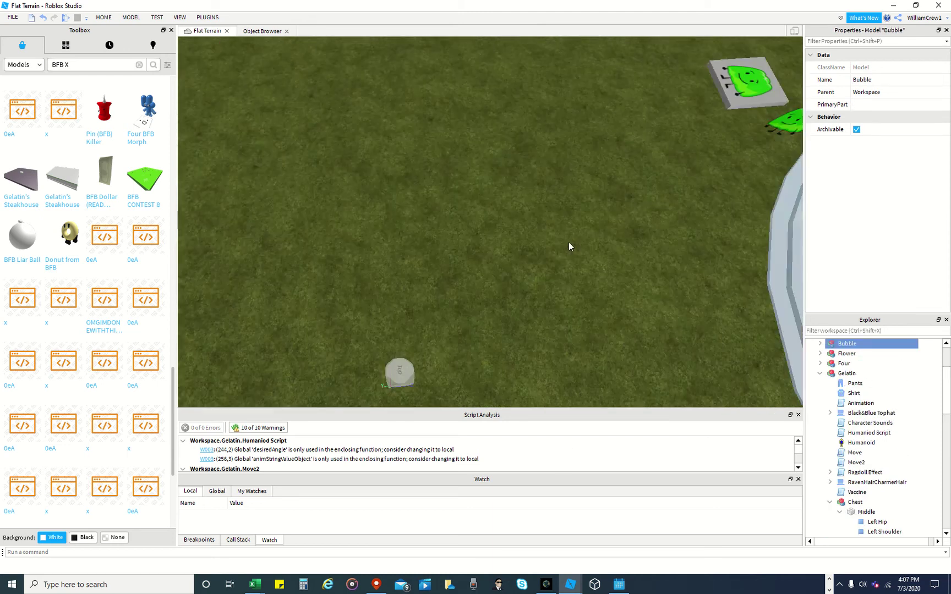
scroll(583, 252, down, 1)
right_drag(584, 252, 638, 119)
scroll(637, 69, up, 4)
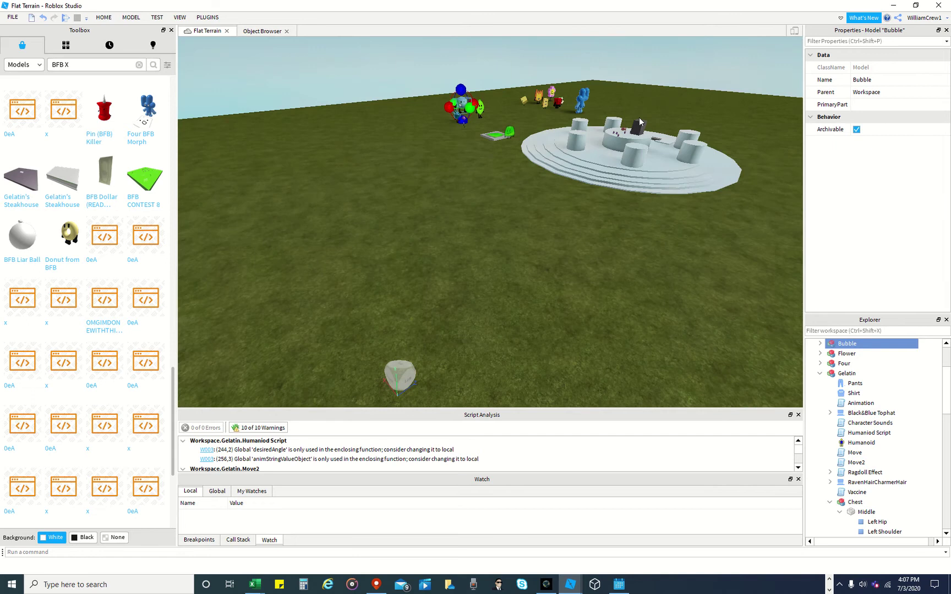
scroll(620, 151, down, 1)
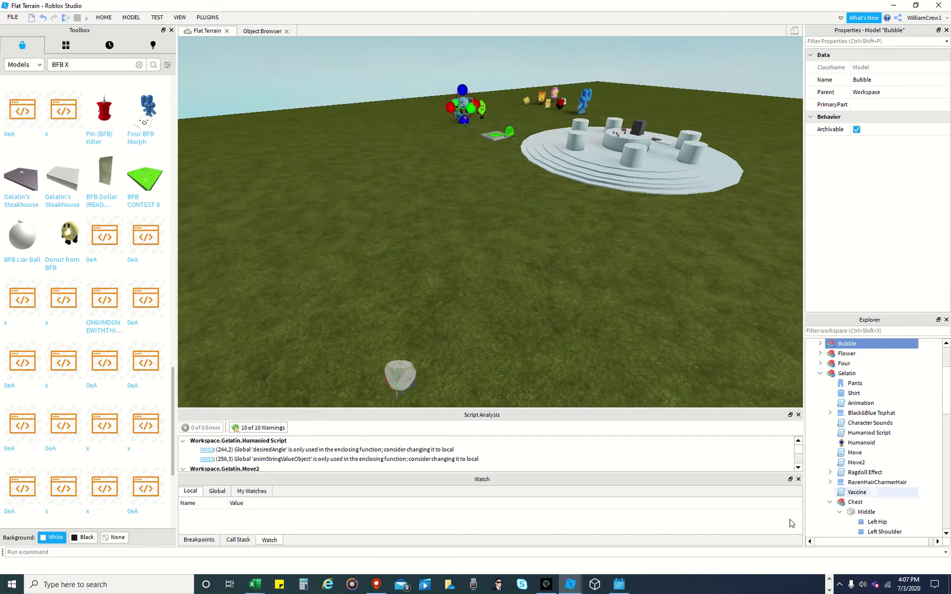
Switch to the YouTube video "BFB 21: Let's Raid The Warehouse" in Chrome for reference and return to Roblox Studio
click(828, 579)
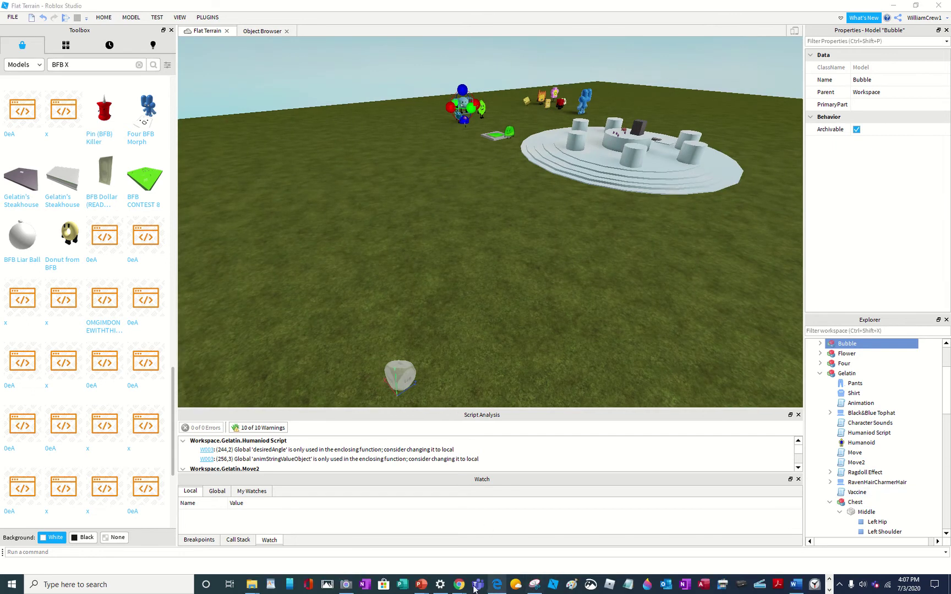
mouse_move(460, 588)
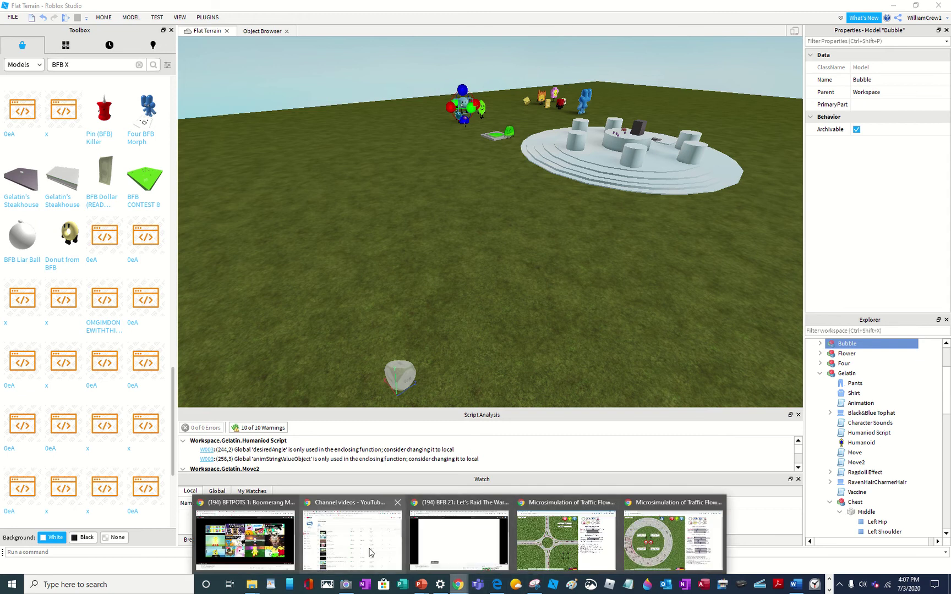
click(446, 556)
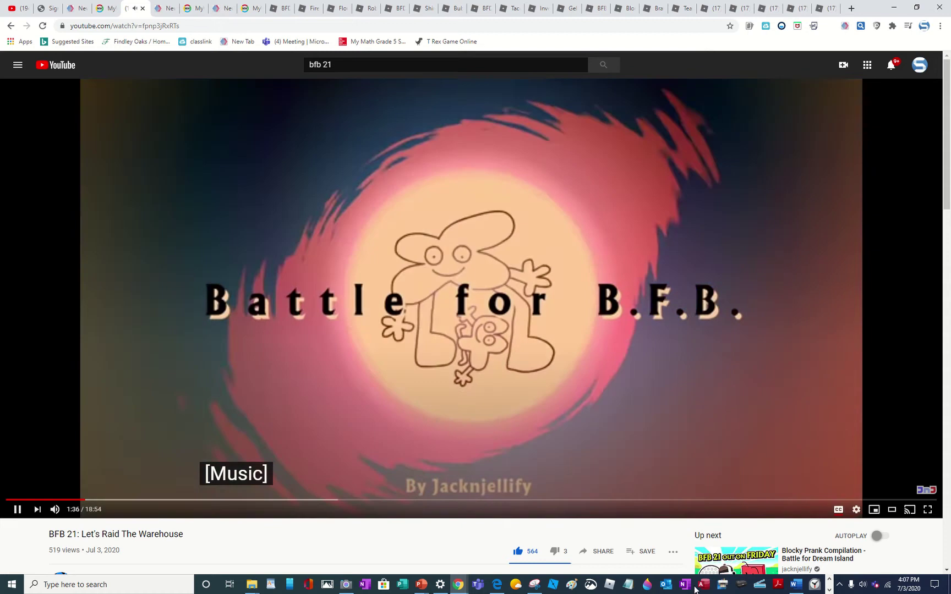
click(829, 589)
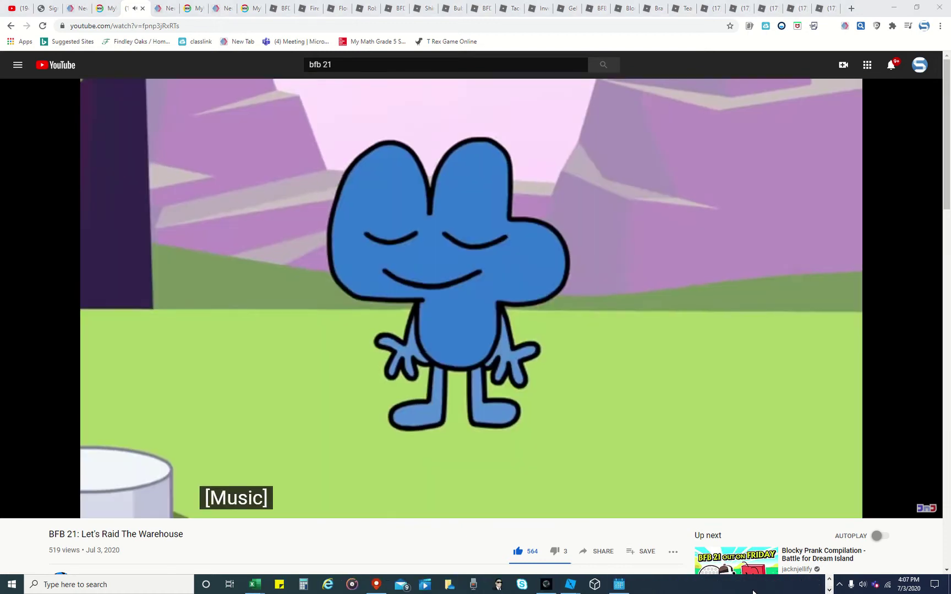
click(829, 585)
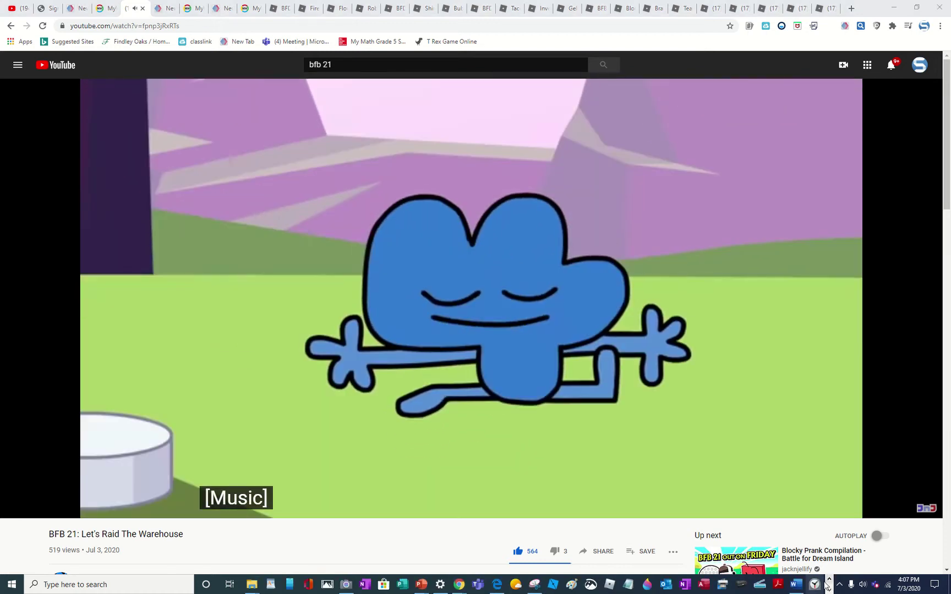
mouse_move(814, 588)
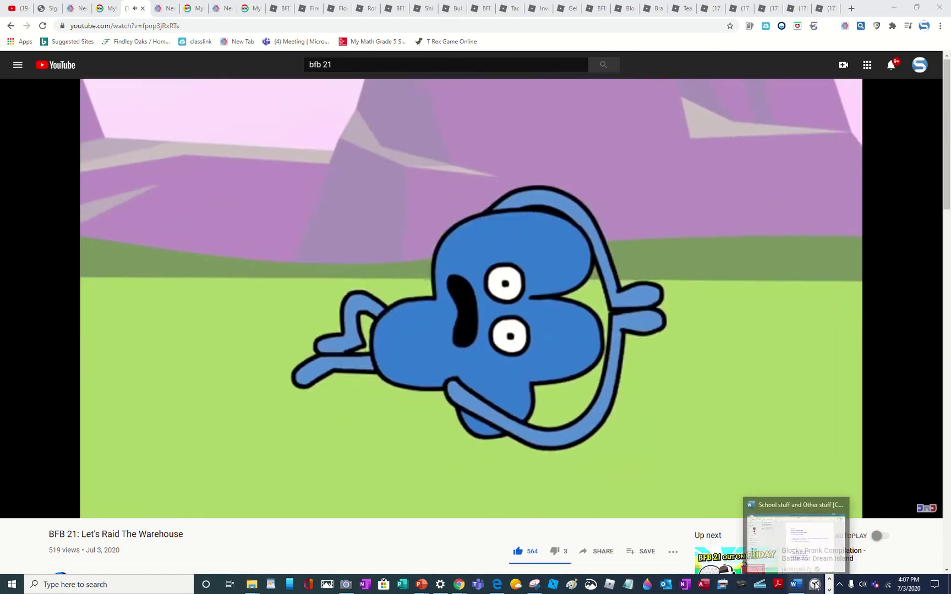
click(829, 590)
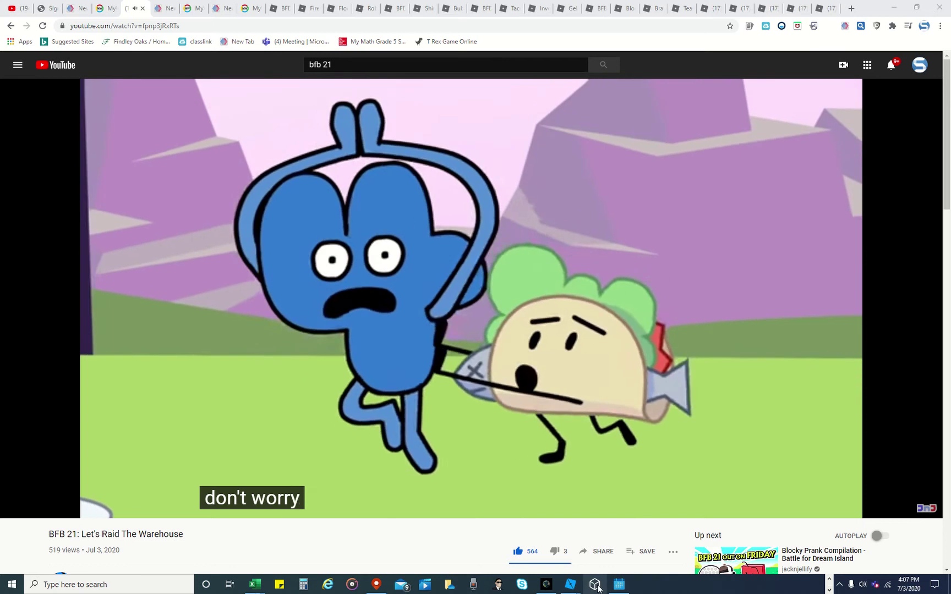
mouse_move(573, 586)
click(620, 538)
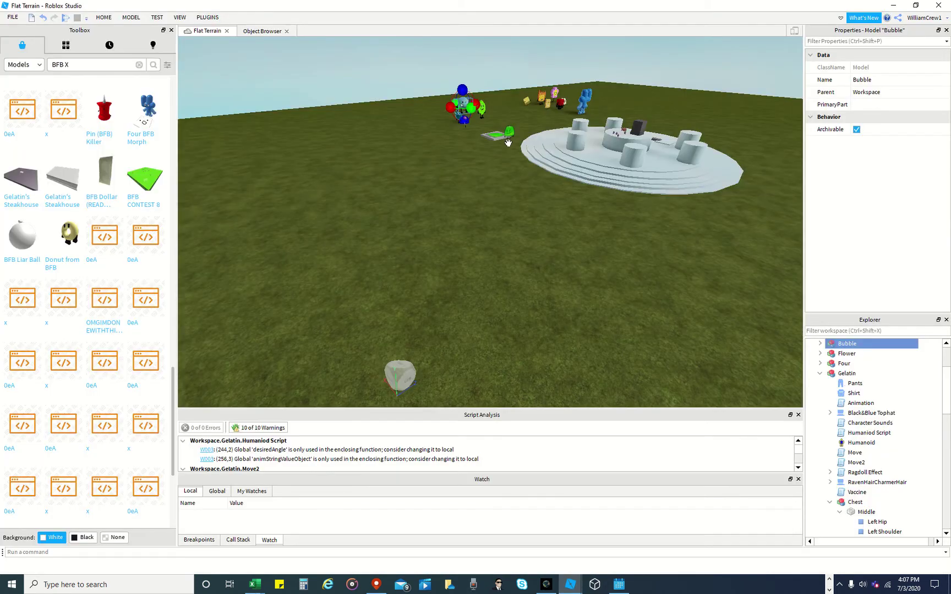
Shift the Woody and 3D Firey V2 models slightly within the group of characters near Four
scroll(308, 133, up, 5)
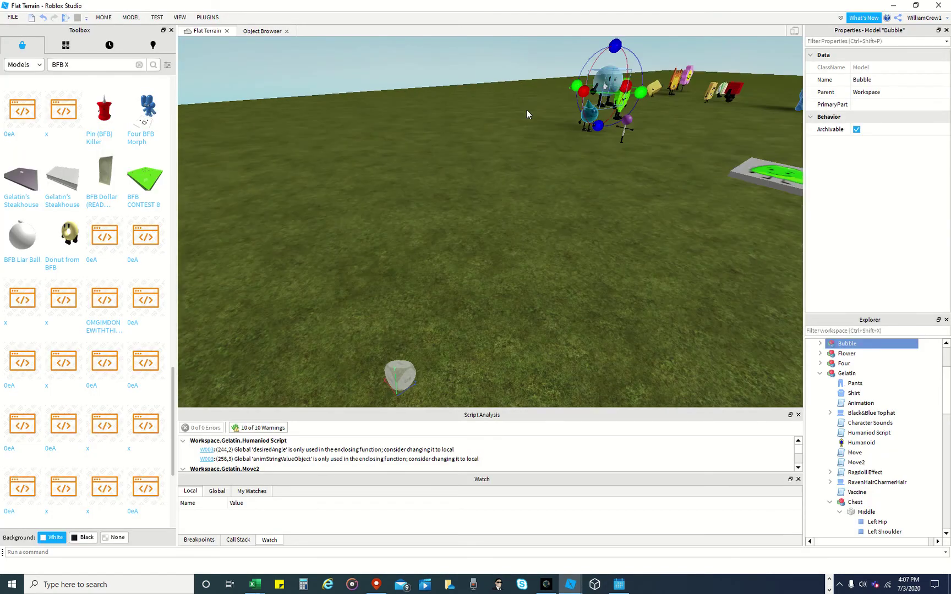
right_drag(525, 114, 629, 182)
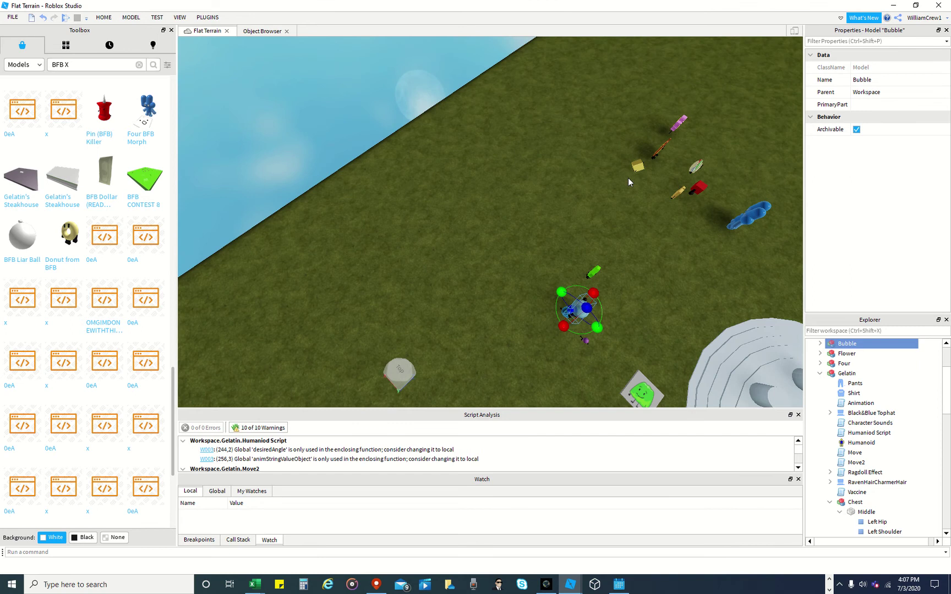
mouse_move(678, 191)
mouse_down()
mouse_move(676, 146)
mouse_move(675, 177)
mouse_up()
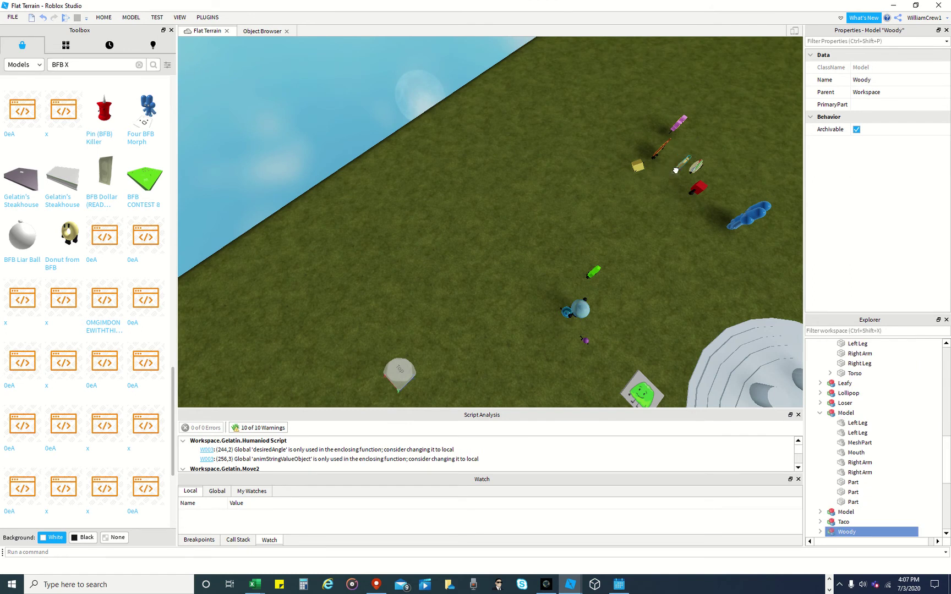
click(664, 150)
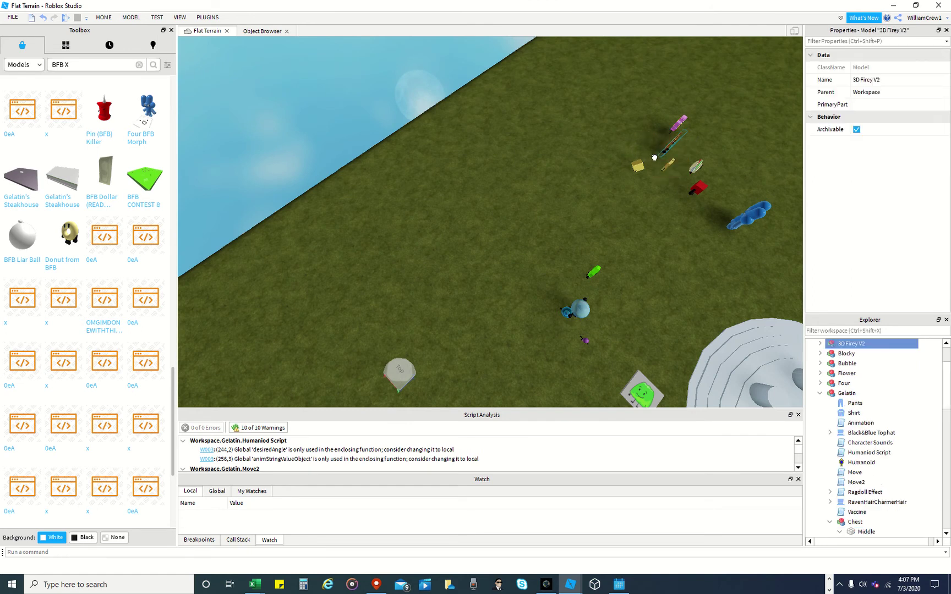
drag(655, 158, 648, 160)
Spread the Blocky, Woody, 3D Firey V2, Flower, Taco and Loser models around the edge of the round stepped platform
right_drag(735, 126, 694, 127)
scroll(603, 83, up, 5)
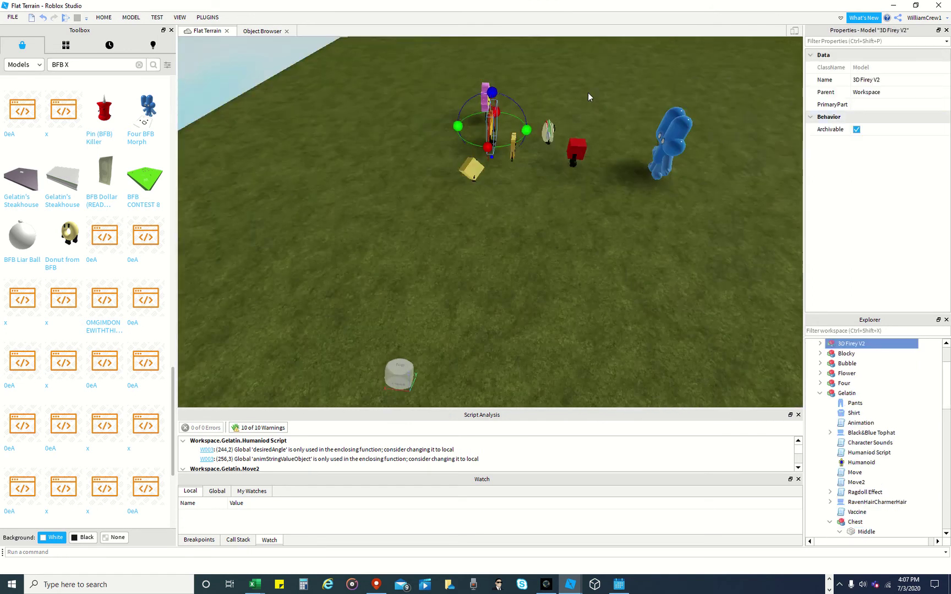
scroll(588, 93, up, 5)
right_drag(537, 122, 426, 115)
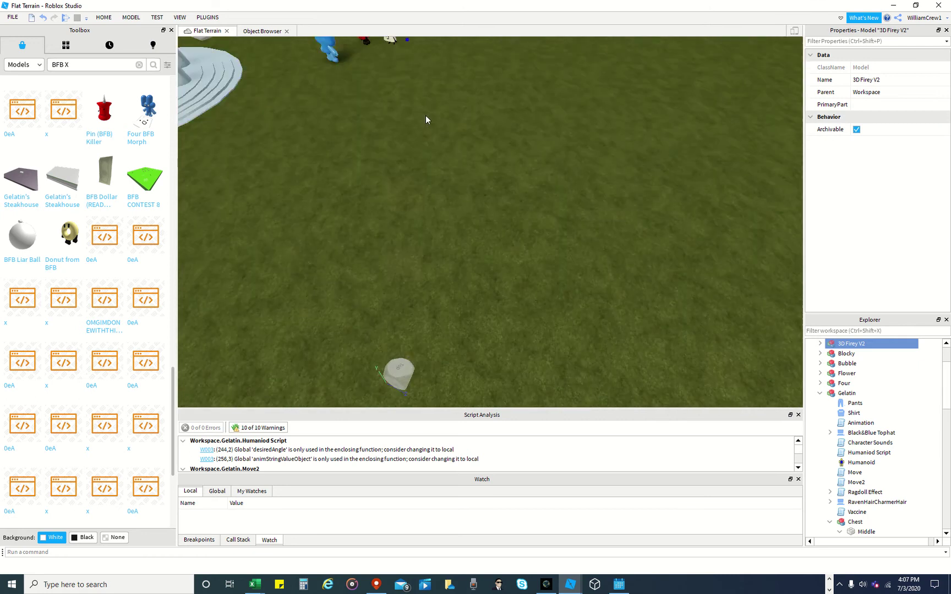
scroll(433, 118, down, 10)
click(445, 100)
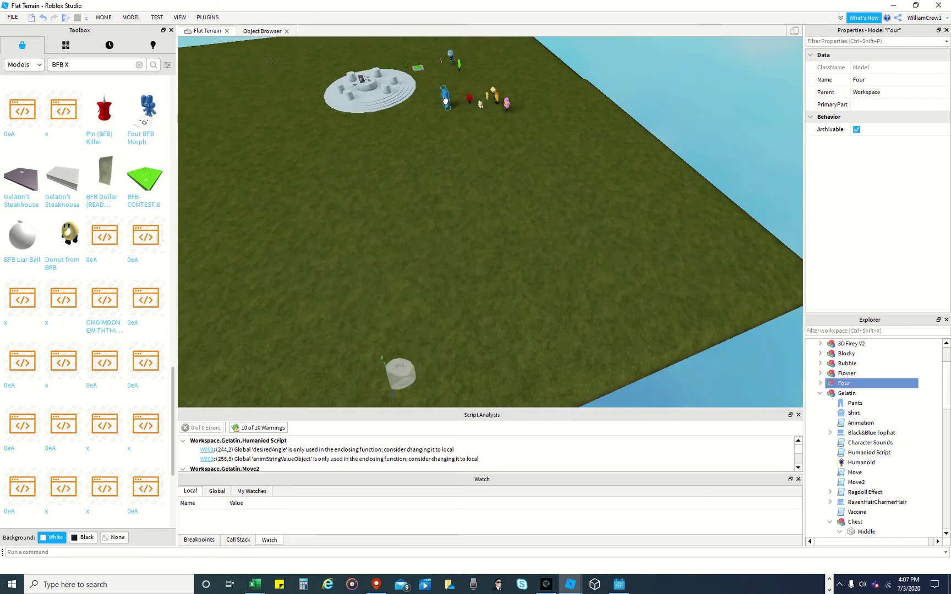
scroll(446, 103, up, 4)
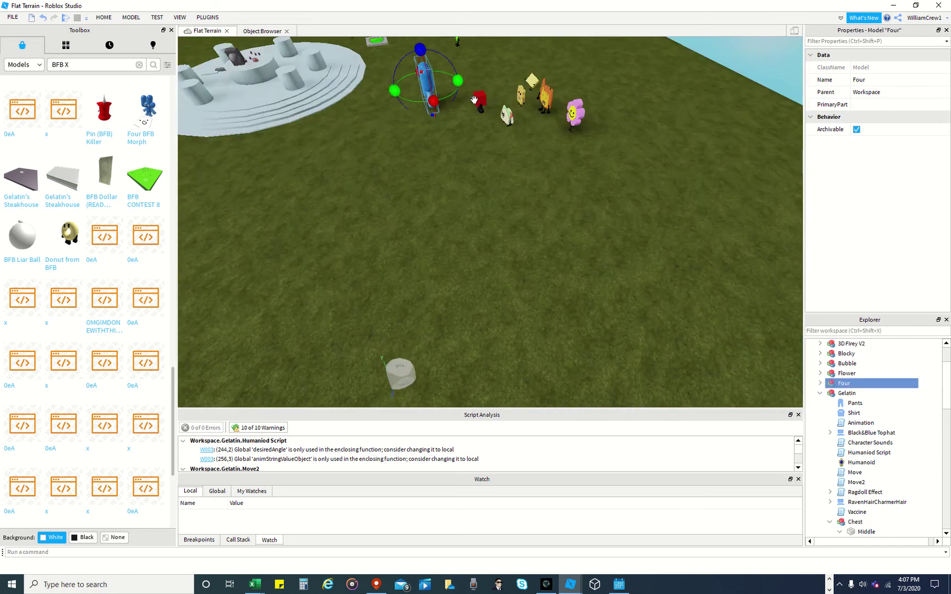
drag(474, 100, 269, 105)
drag(520, 94, 347, 68)
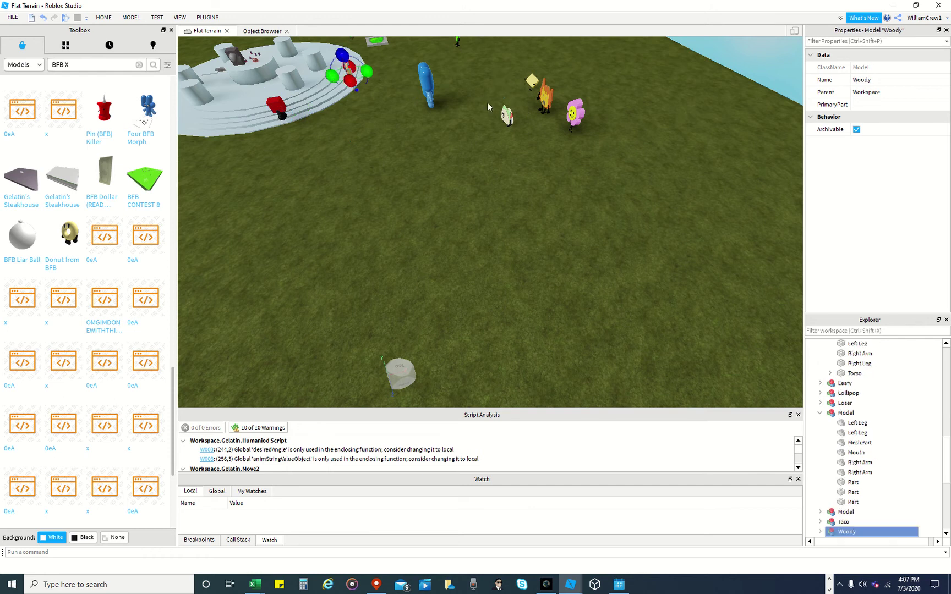
drag(545, 98, 218, 118)
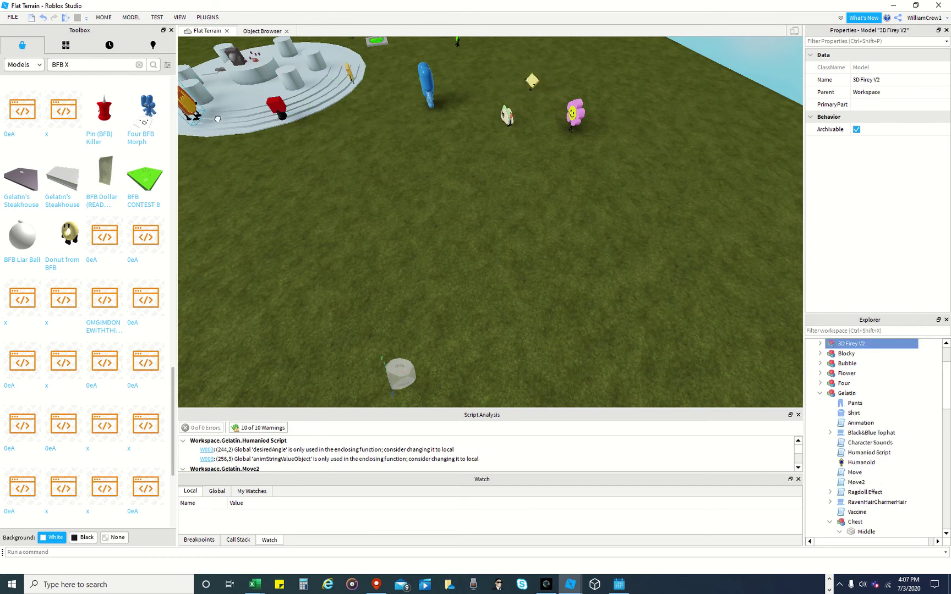
drag(573, 112, 334, 54)
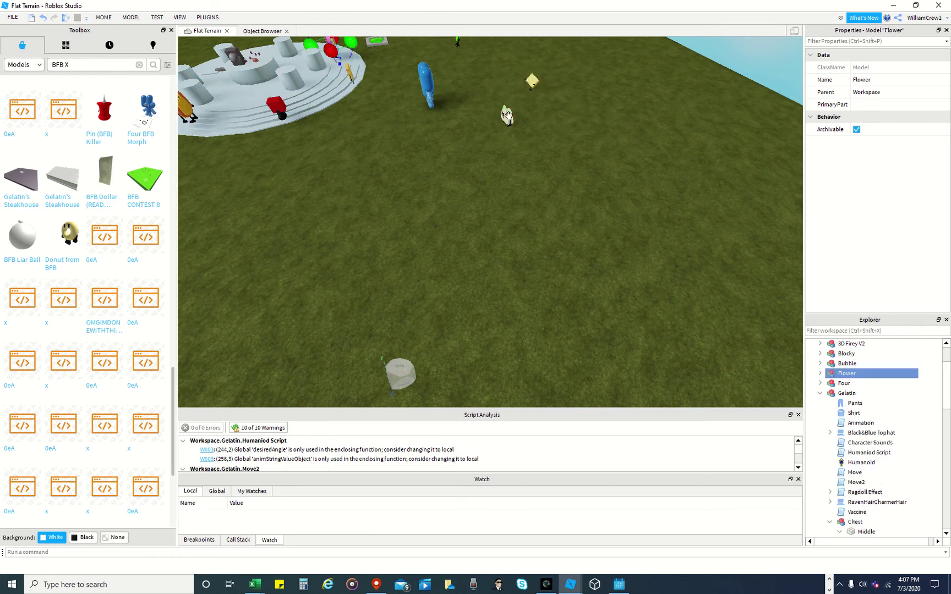
drag(505, 115, 201, 63)
drag(530, 82, 268, 51)
Reposition the Flower model along the edge of the round stepped platform near the picture slab
right_drag(341, 99, 394, 53)
scroll(393, 54, down, 4)
scroll(404, 53, up, 8)
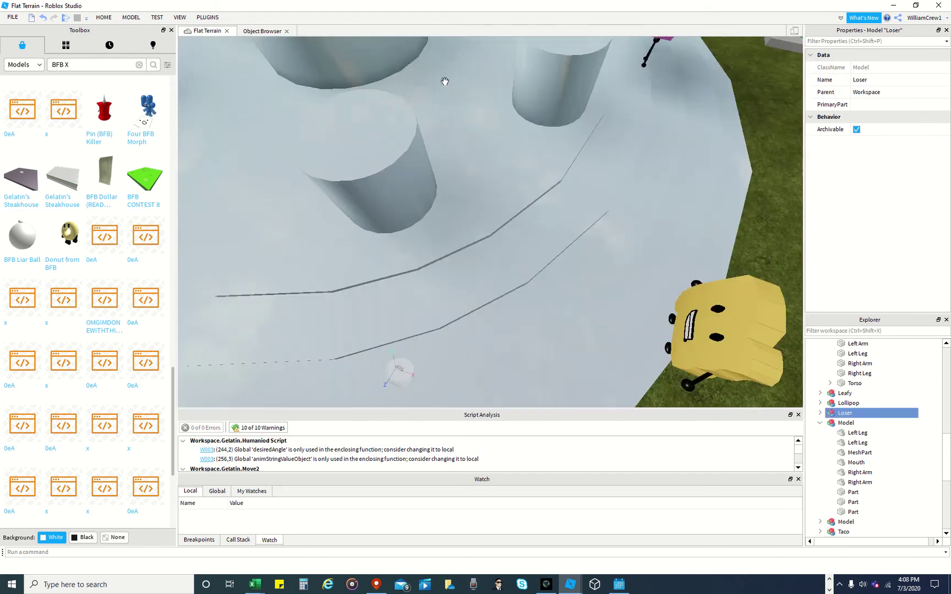
right_drag(443, 80, 445, 132)
scroll(446, 132, down, 4)
scroll(468, 159, down, 3)
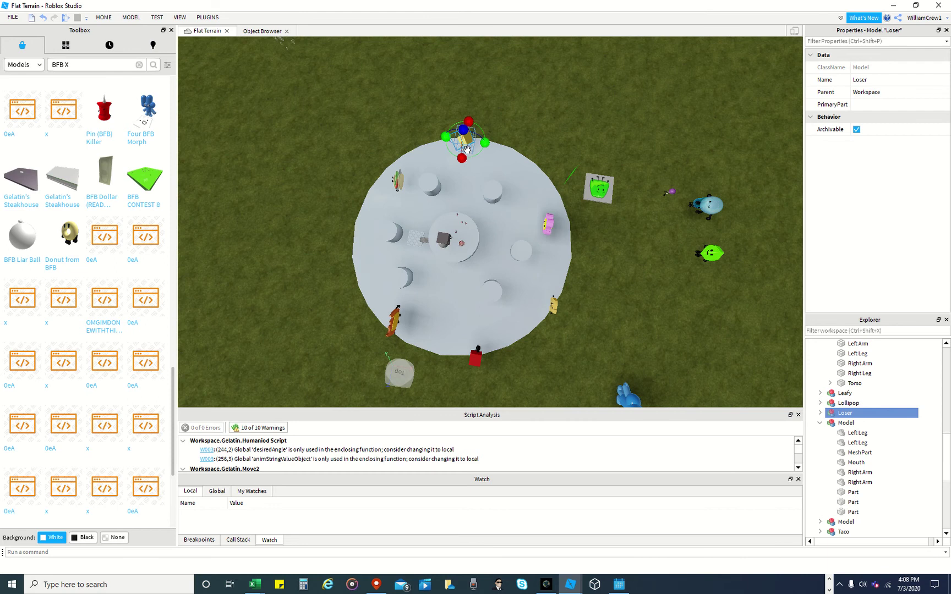
click(552, 227)
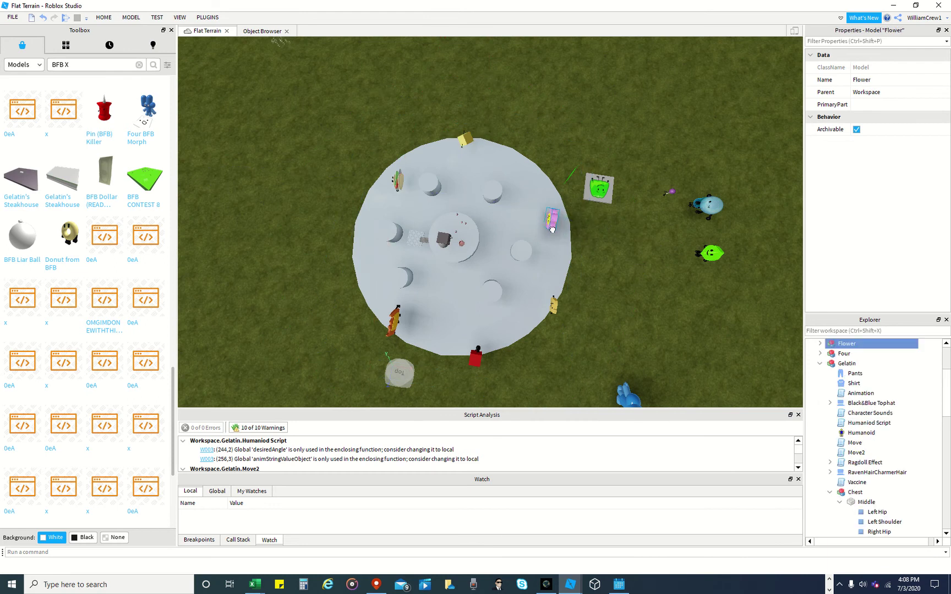
scroll(500, 120, up, 10)
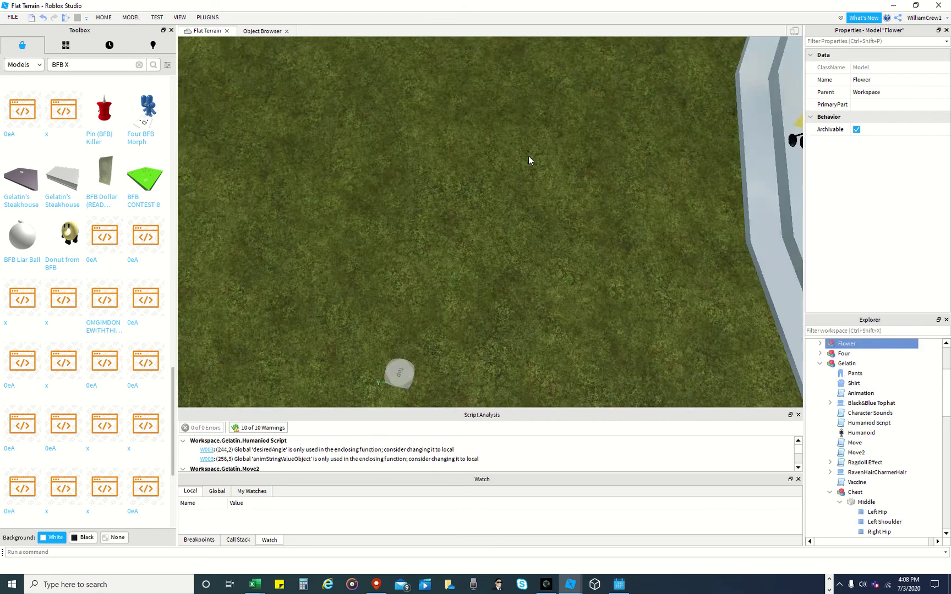
scroll(528, 160, down, 5)
click(604, 144)
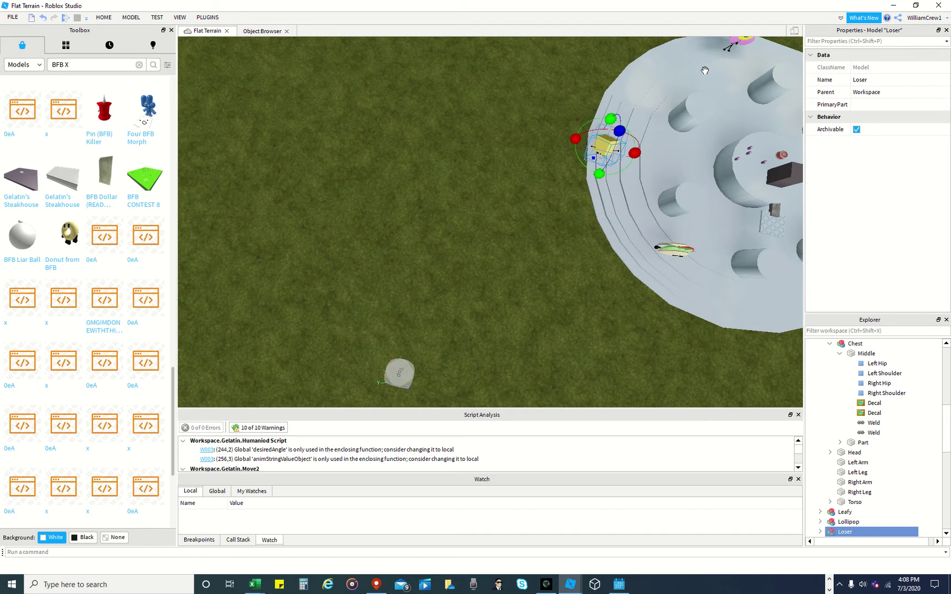
click(729, 49)
drag(732, 51, 729, 46)
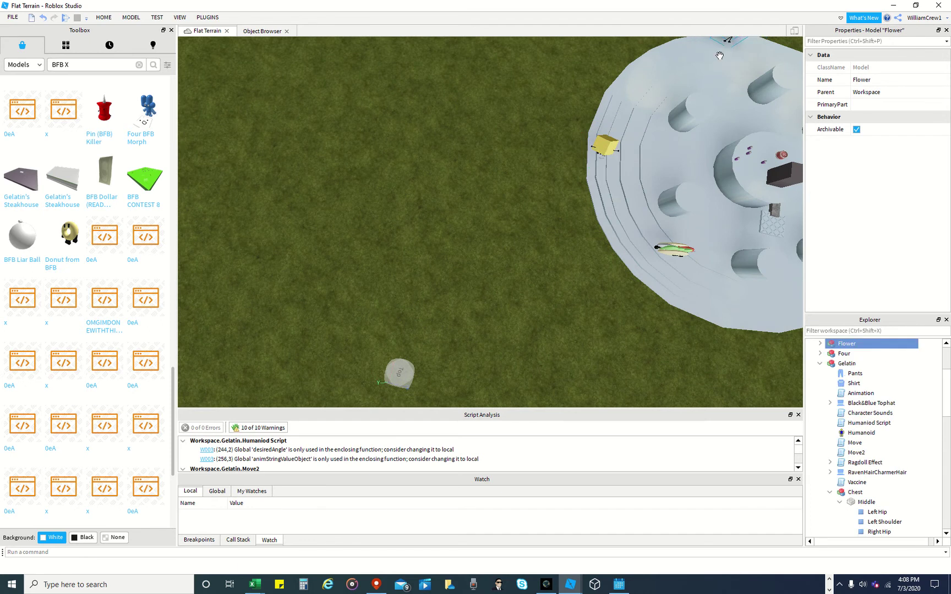
Move the Loser model across the platform steps between Flower and Taco and rotate it
right_drag(560, 145, 553, 171)
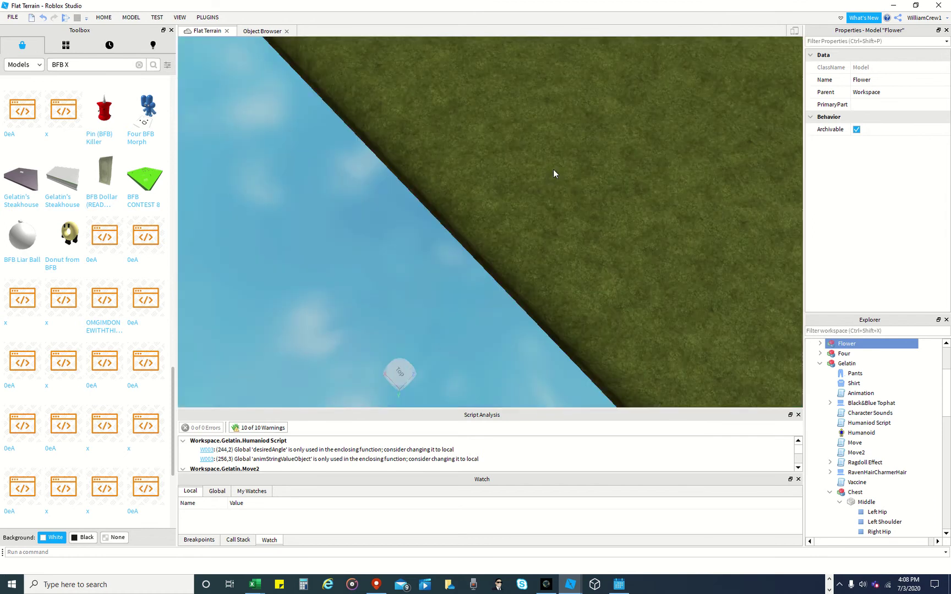
scroll(553, 171, down, 4)
right_drag(609, 134, 365, 230)
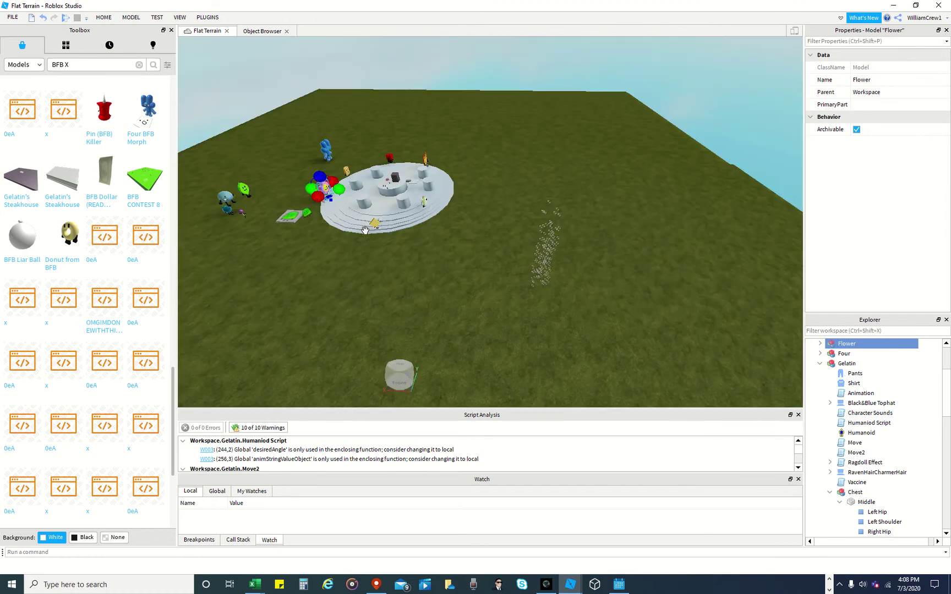
click(365, 230)
key(f)
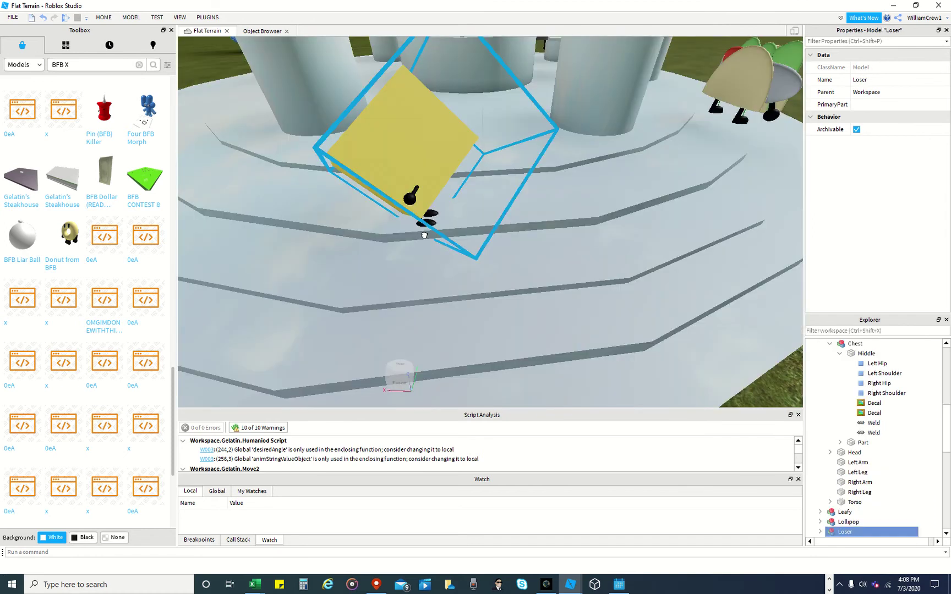
drag(424, 236, 451, 254)
right_drag(451, 255, 463, 255)
scroll(464, 254, down, 6)
drag(479, 226, 397, 285)
scroll(418, 220, up, 6)
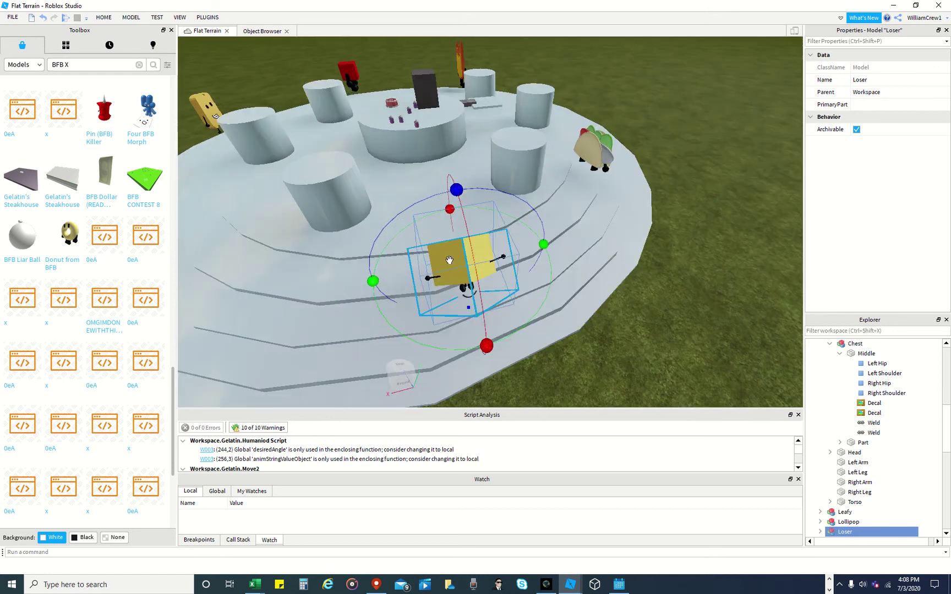
drag(540, 247, 345, 260)
Try the BFB CONTEST 8 model in the scene and delete it
click(143, 185)
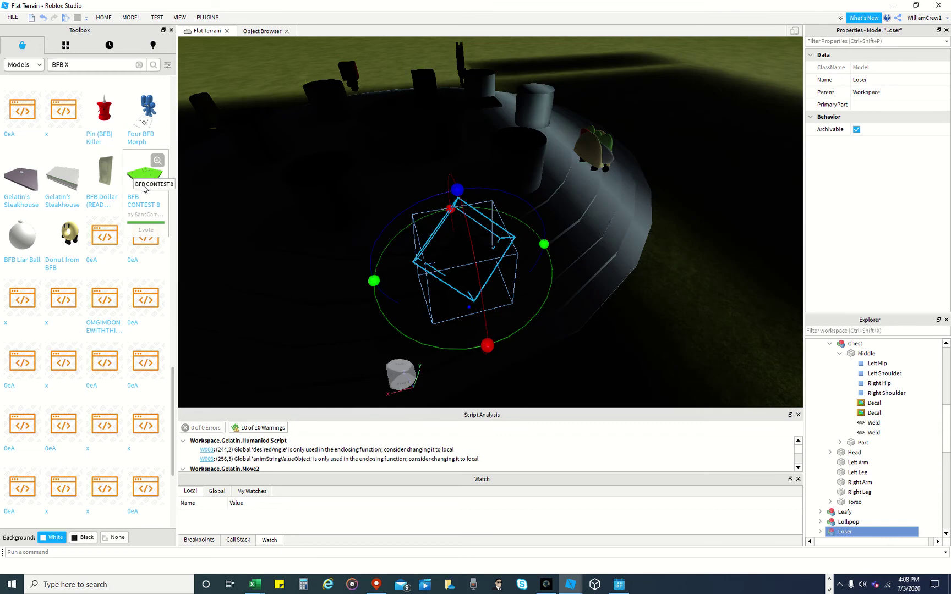
right_drag(479, 230, 484, 256)
mouse_move(503, 207)
right_down()
mouse_move(503, 214)
mouse_move(508, 198)
right_up()
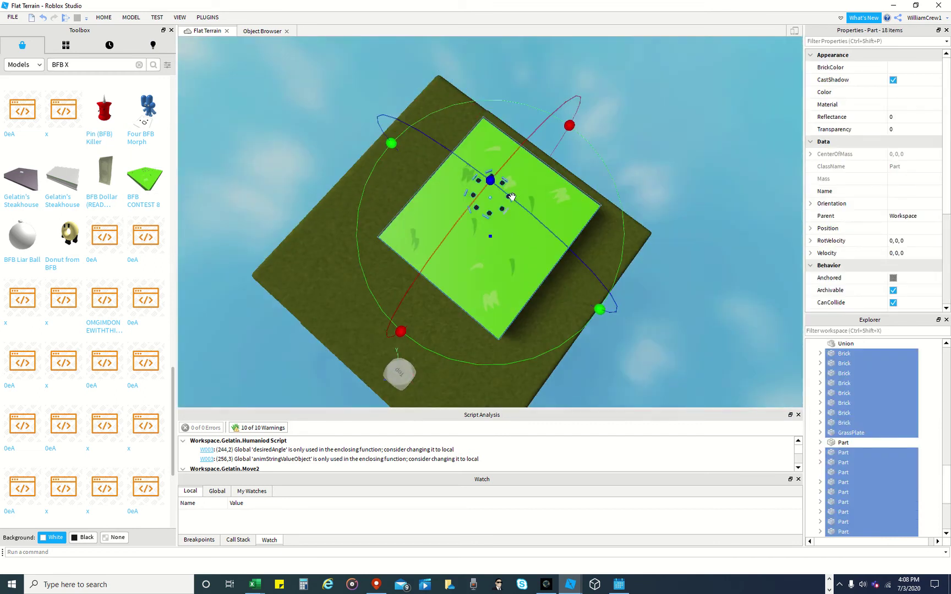
scroll(500, 225, up, 3)
scroll(499, 224, up, 6)
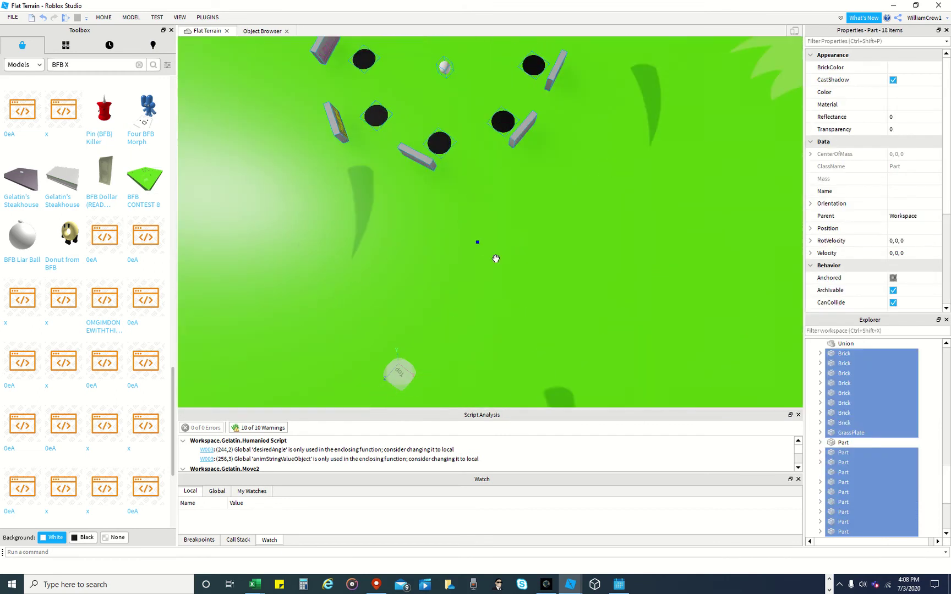
key(Delete)
scroll(495, 209, up, 2)
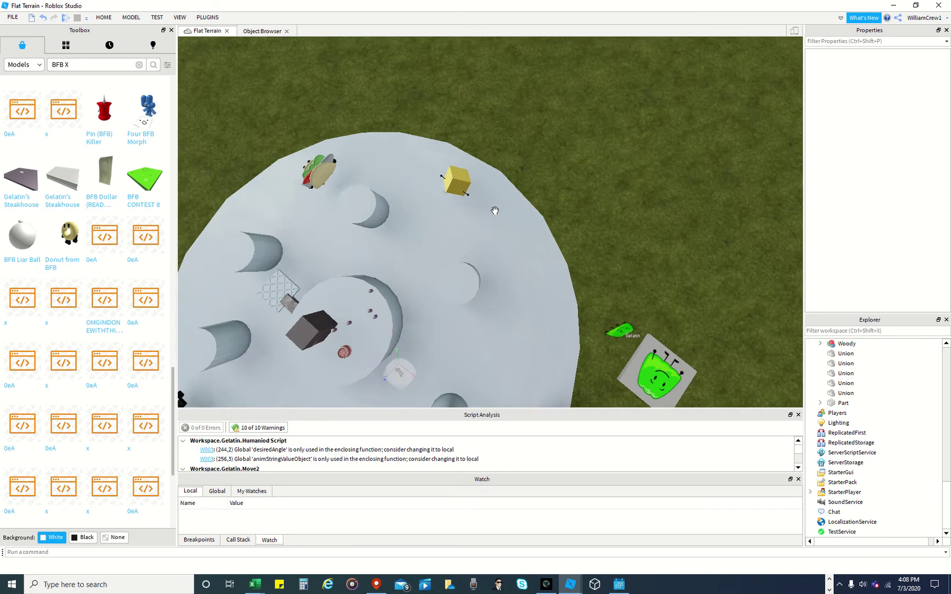
Shift the Loser model slightly on the platform between Flower and Taco
right_drag(495, 209, 550, 76)
scroll(505, 213, down, 3)
scroll(560, 150, up, 6)
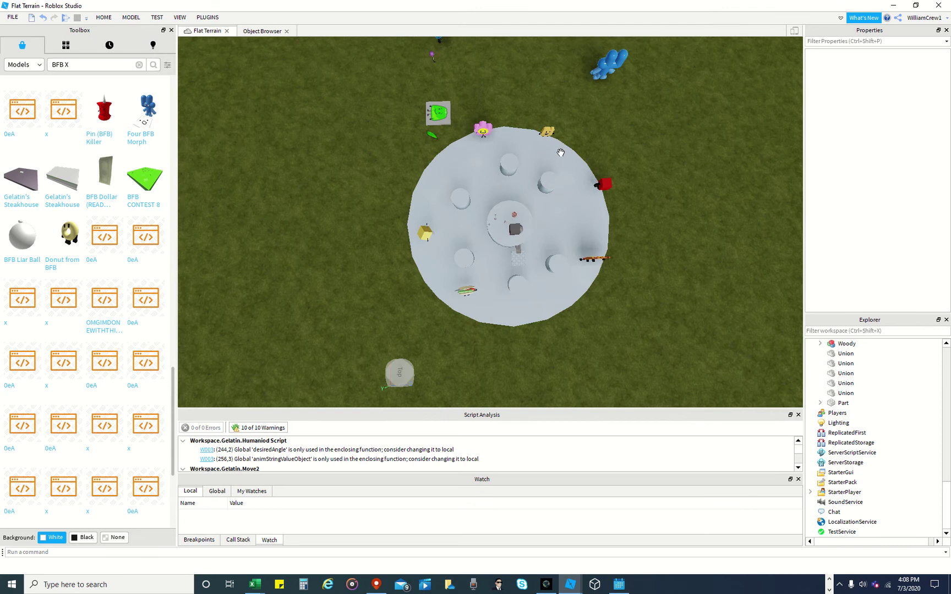
click(330, 371)
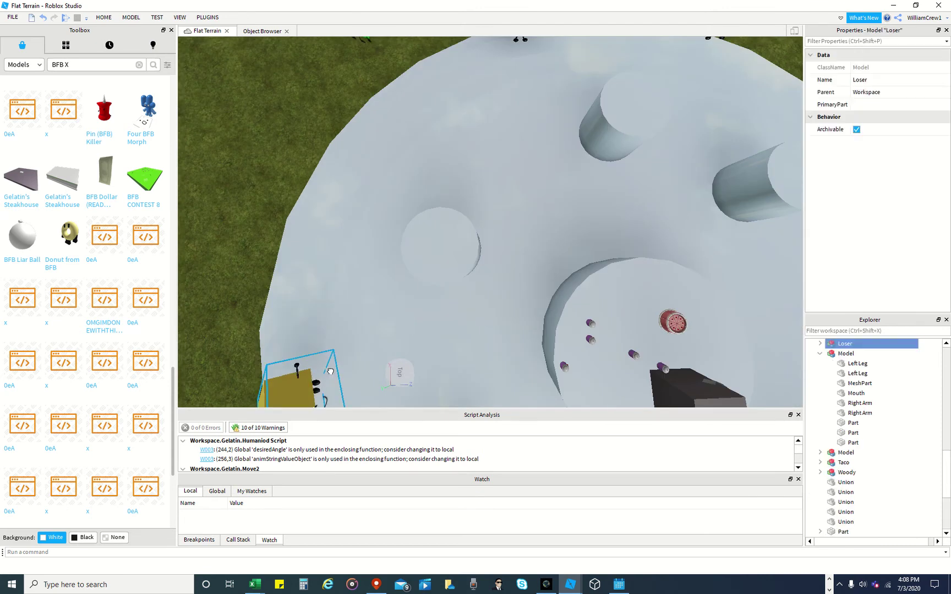
drag(330, 372, 359, 350)
mouse_move(522, 204)
right_down()
mouse_move(523, 217)
mouse_move(528, 194)
right_up()
Move the Four model onto the grass behind Flower, next to the picture slab
scroll(529, 194, down, 5)
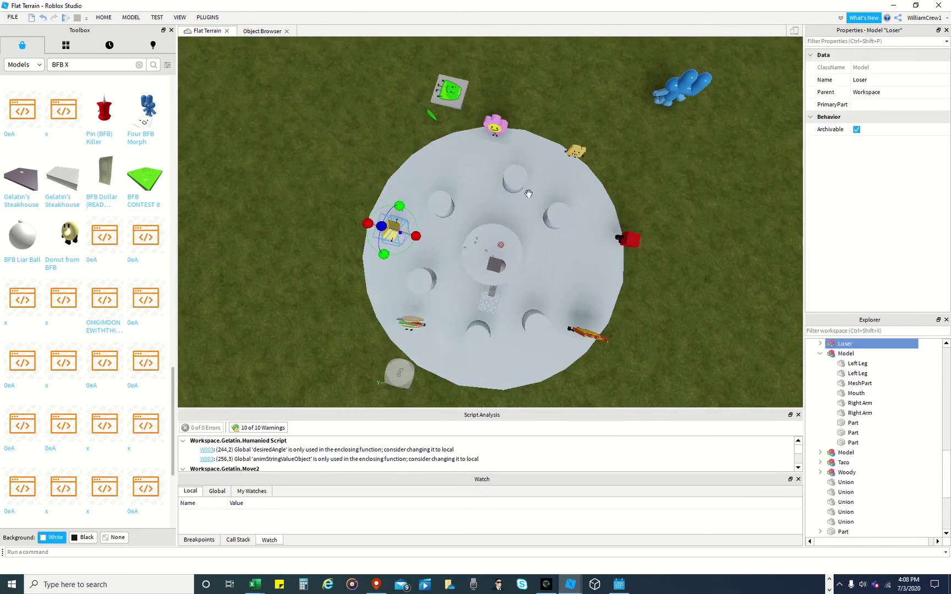
scroll(527, 187, down, 2)
click(622, 124)
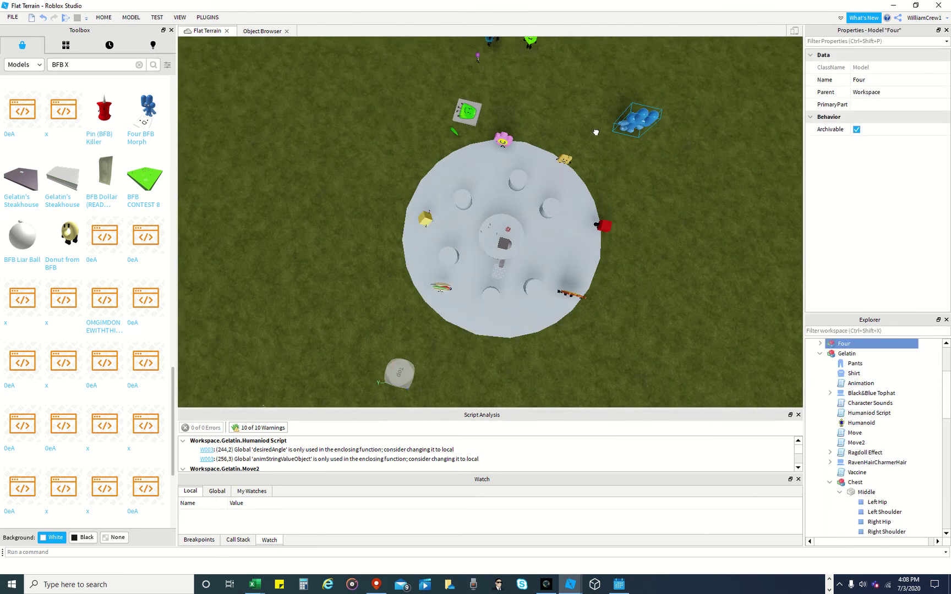
drag(595, 132, 545, 176)
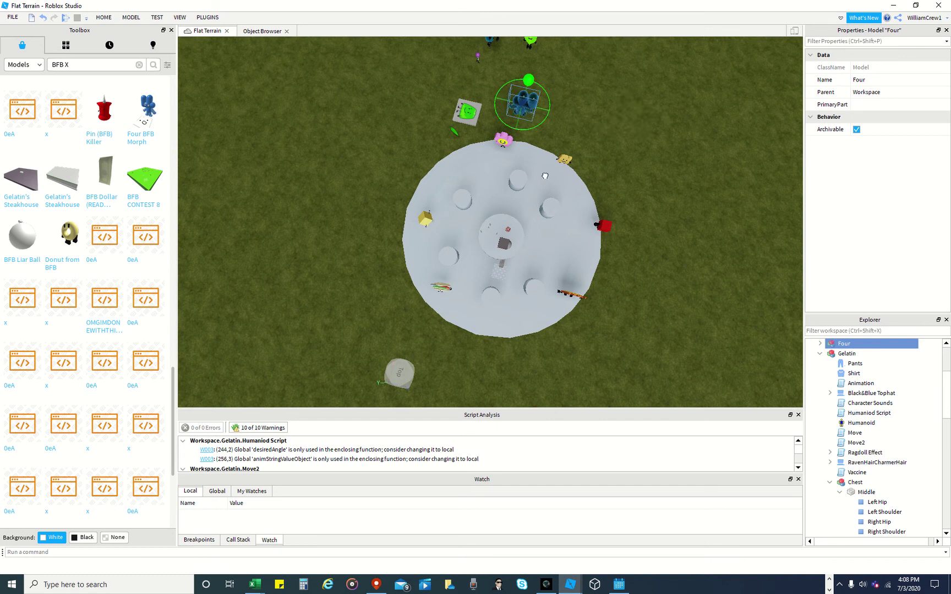
Shift the Loser model to the outer edge of the platform using the Move tool
click(423, 224)
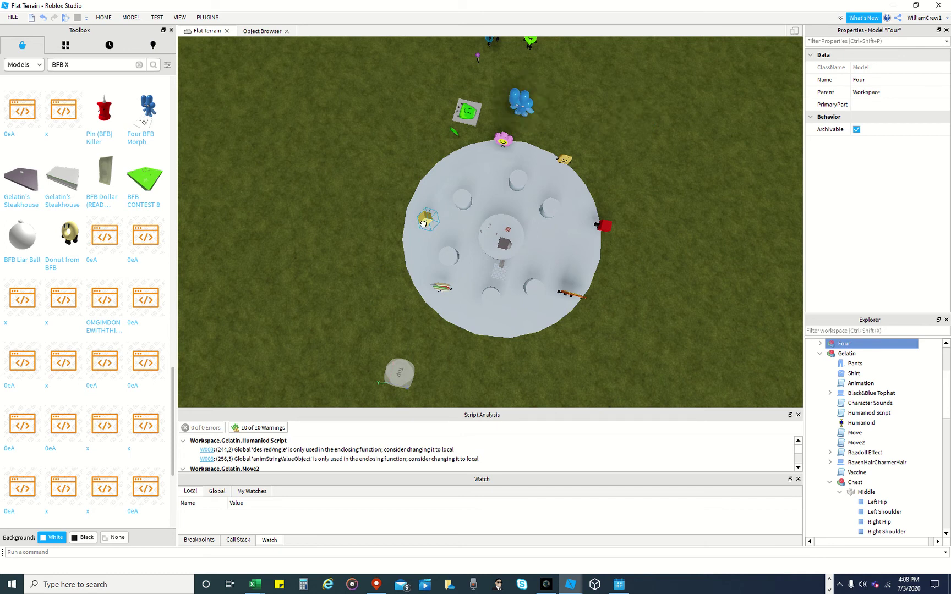
drag(423, 223, 436, 224)
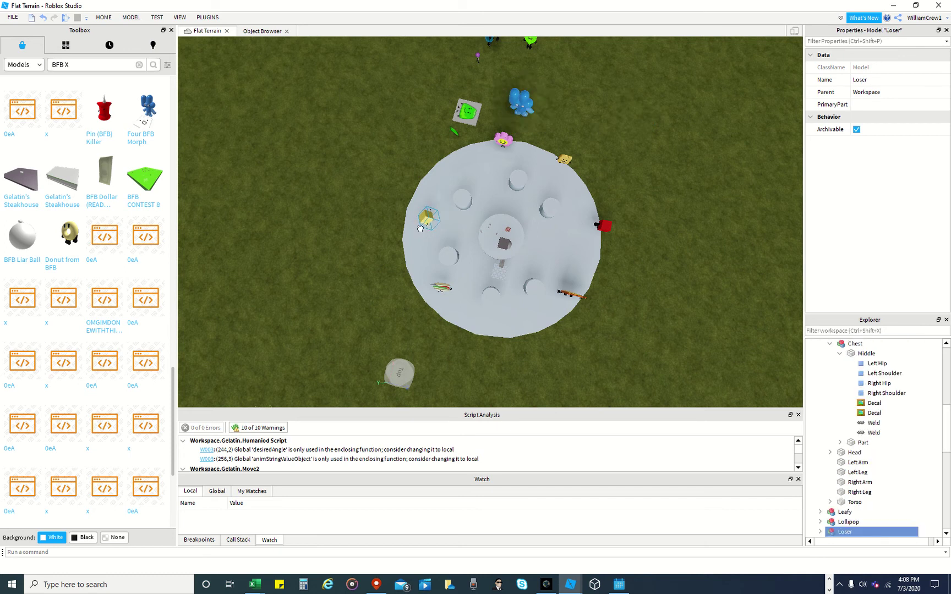
key(ctrl+2)
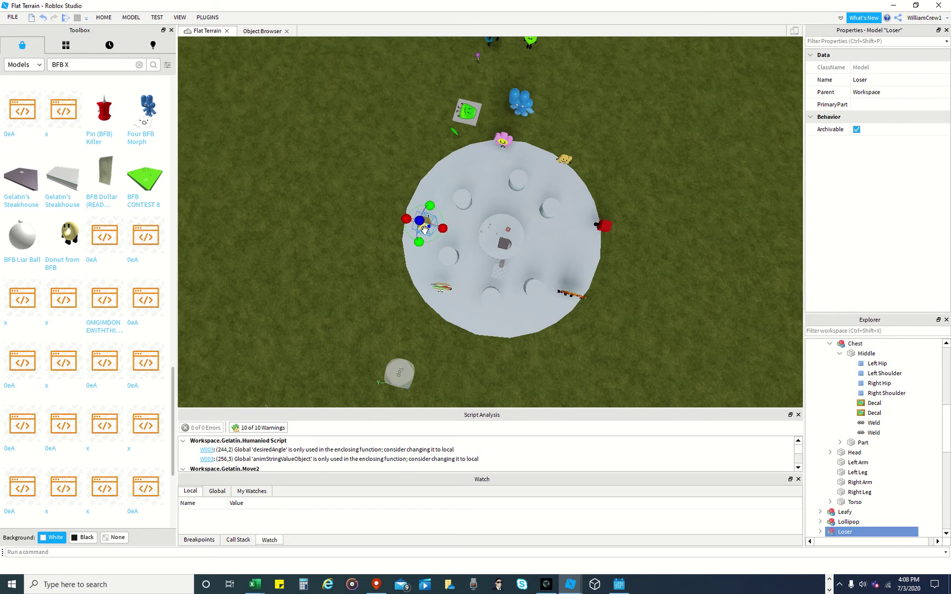
right_drag(424, 229, 436, 216)
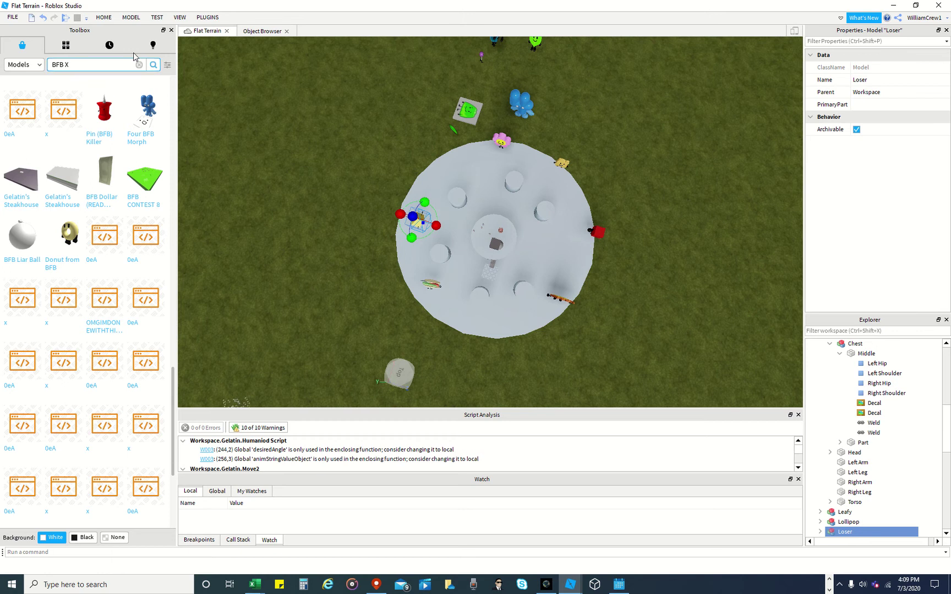
click(103, 18)
click(92, 40)
drag(394, 204, 337, 173)
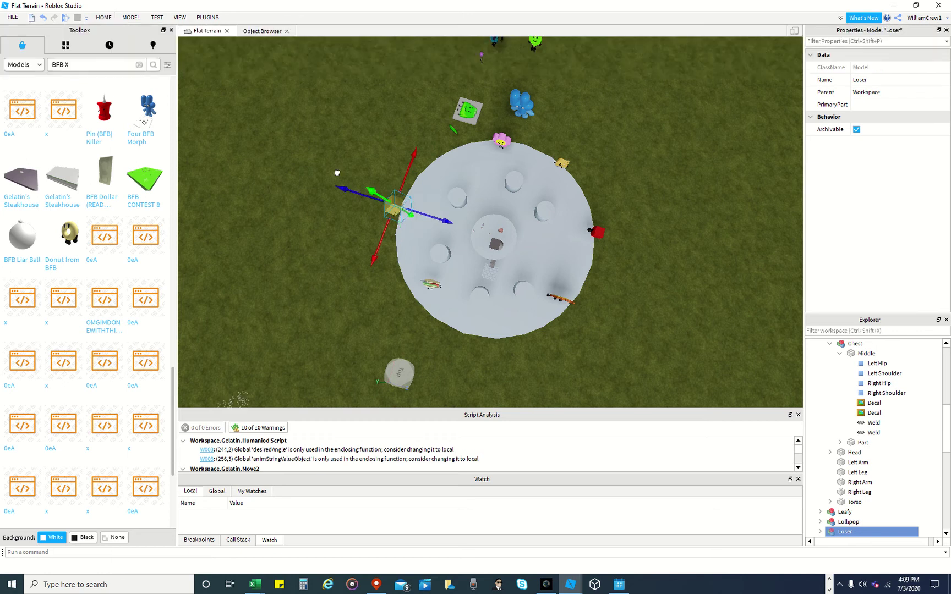
Lift the Loser model away from the platform, high above the terrain
right_drag(337, 172, 387, 109)
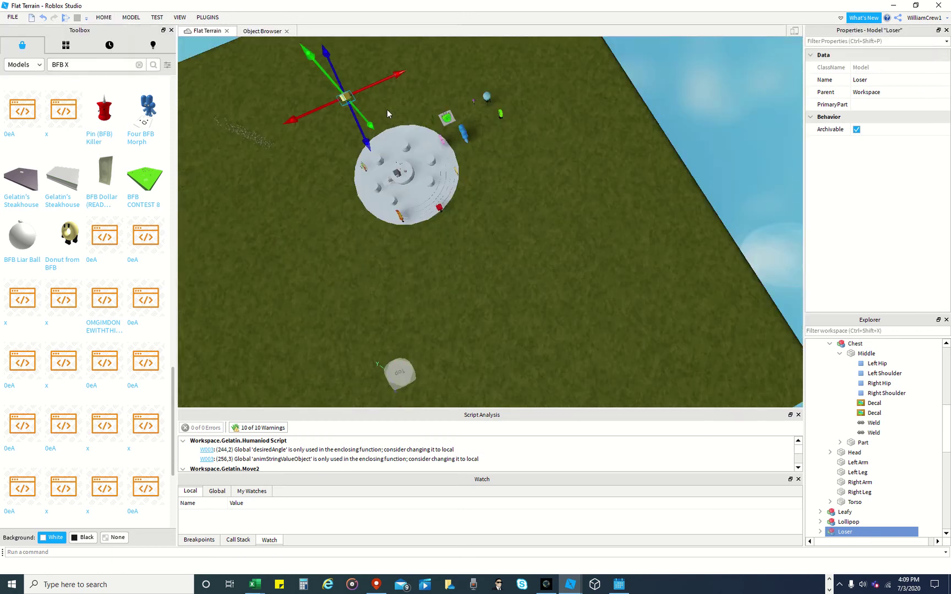
scroll(387, 108, down, 2)
drag(323, 69, 290, 42)
right_drag(290, 41, 364, 48)
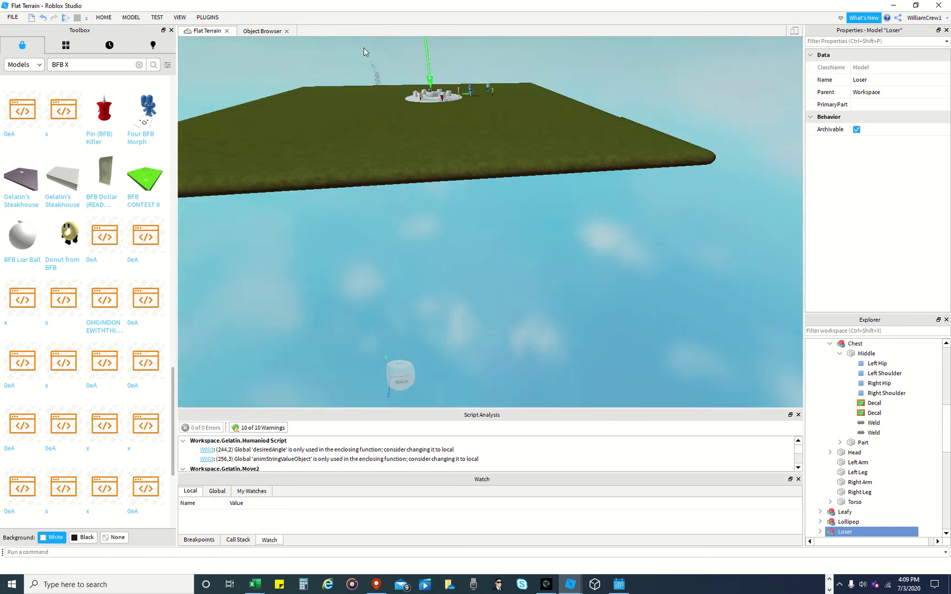
click(262, 32)
click(209, 32)
right_drag(516, 138, 488, 82)
drag(459, 55, 454, 10)
scroll(474, 61, up, 10)
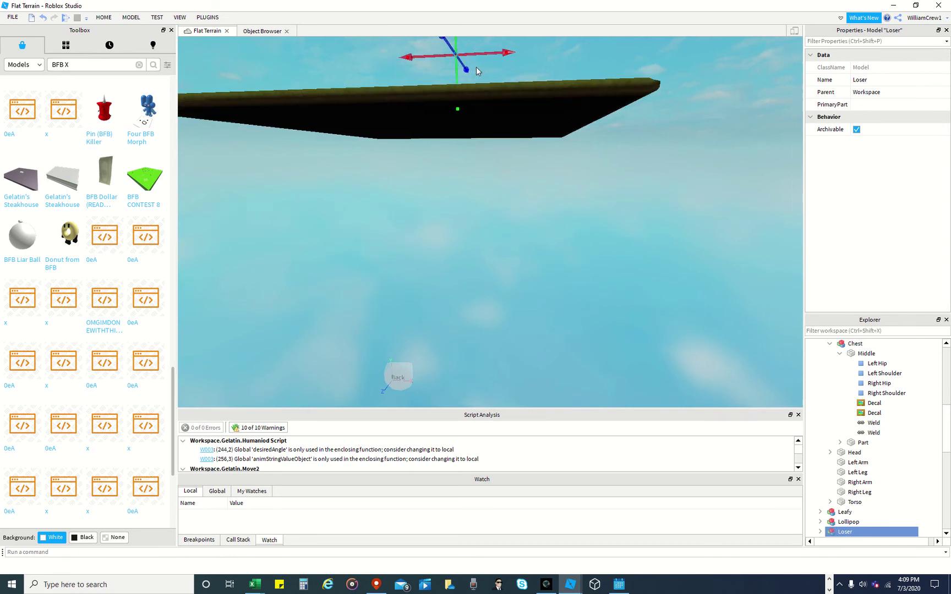
scroll(502, 181, up, 10)
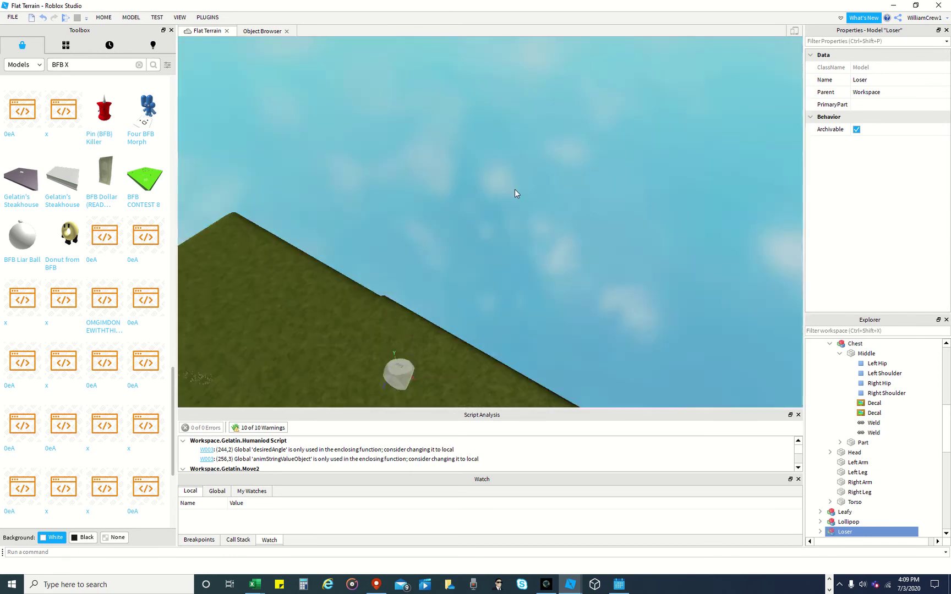
Move the Gelatin model from beside the picture slab to a spot close to Lollipop
right_drag(515, 189, 709, 71)
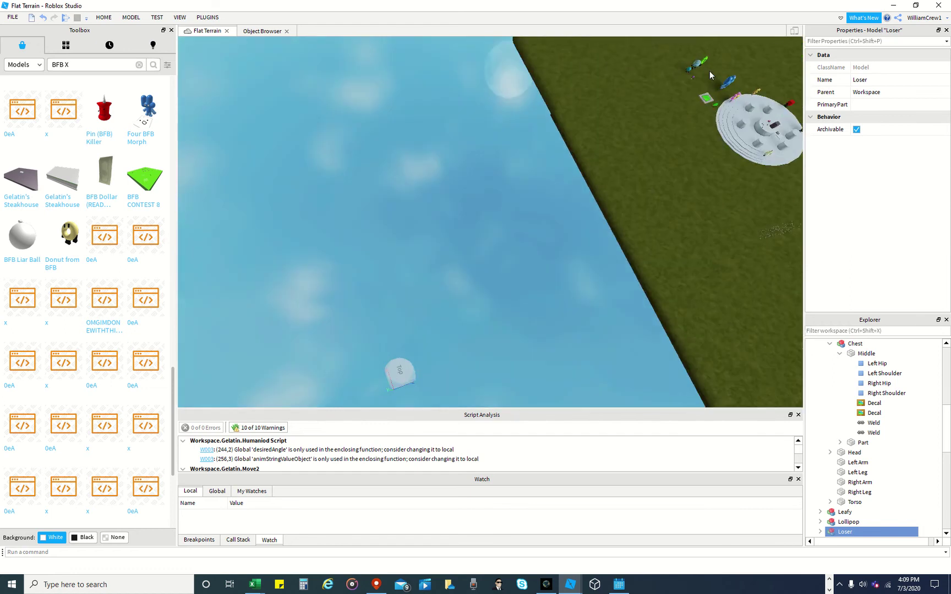
scroll(730, 98, up, 5)
scroll(678, 132, up, 3)
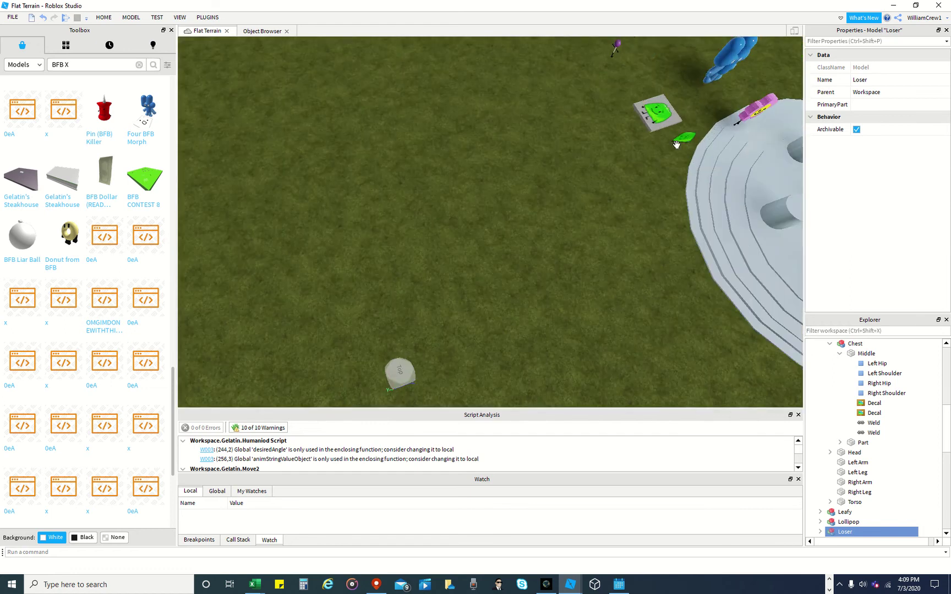
drag(680, 141, 634, 59)
scroll(634, 60, down, 3)
right_drag(635, 59, 659, 84)
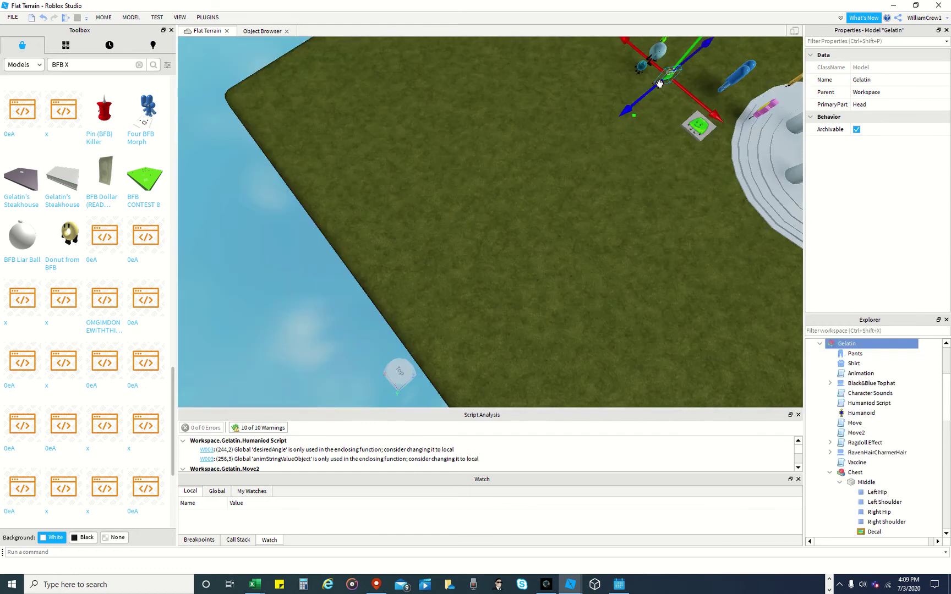
Move the Flower and Woody models off the platform's edge onto the grass beside Four
scroll(659, 84, down, 3)
click(766, 83)
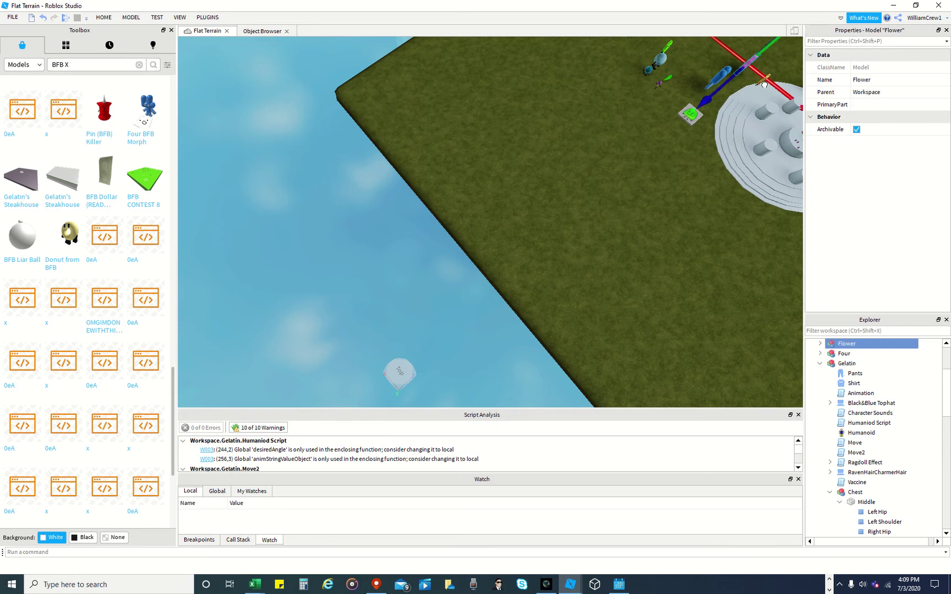
scroll(766, 63, up, 2)
scroll(767, 63, up, 4)
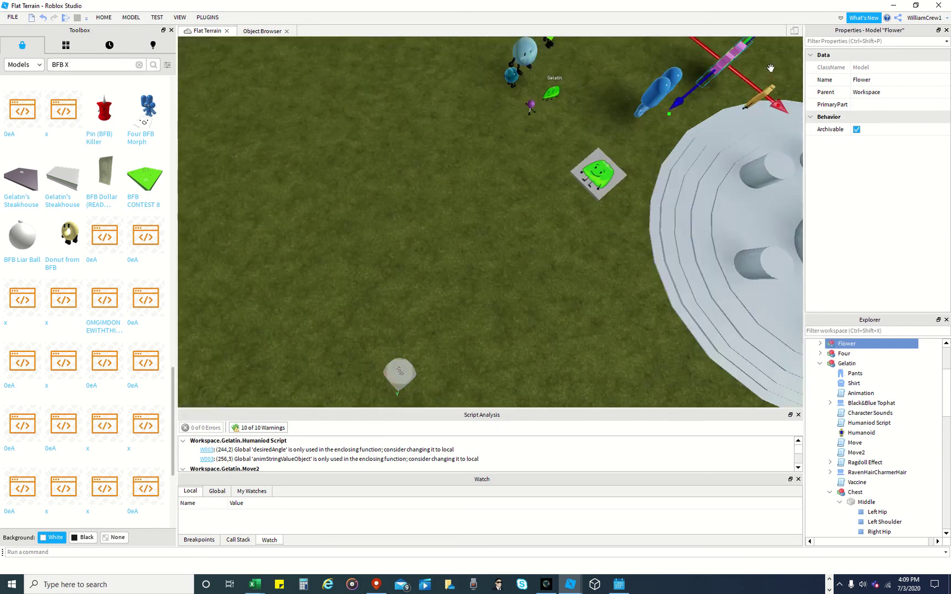
click(732, 129)
scroll(732, 129, down, 3)
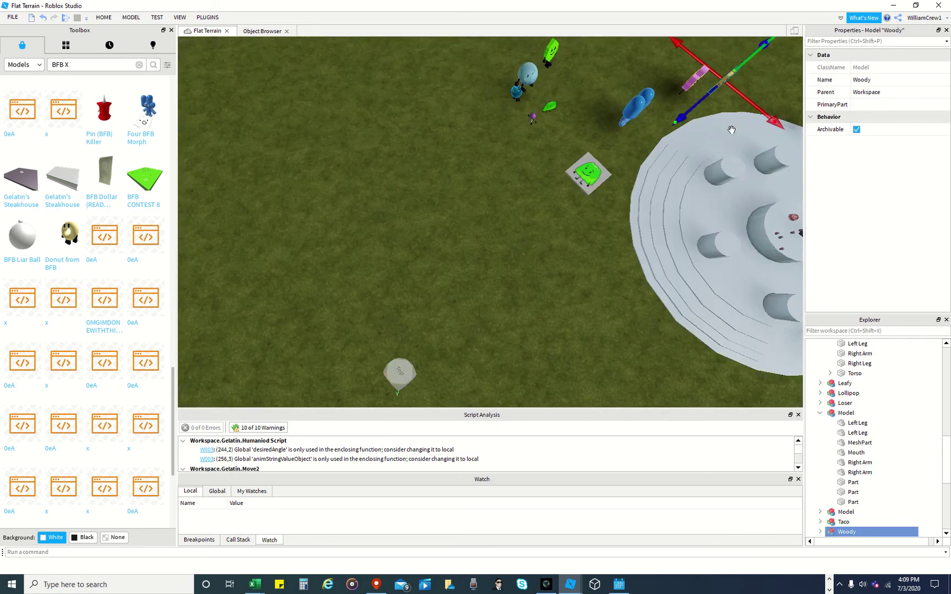
scroll(732, 129, down, 3)
right_drag(748, 119, 772, 48)
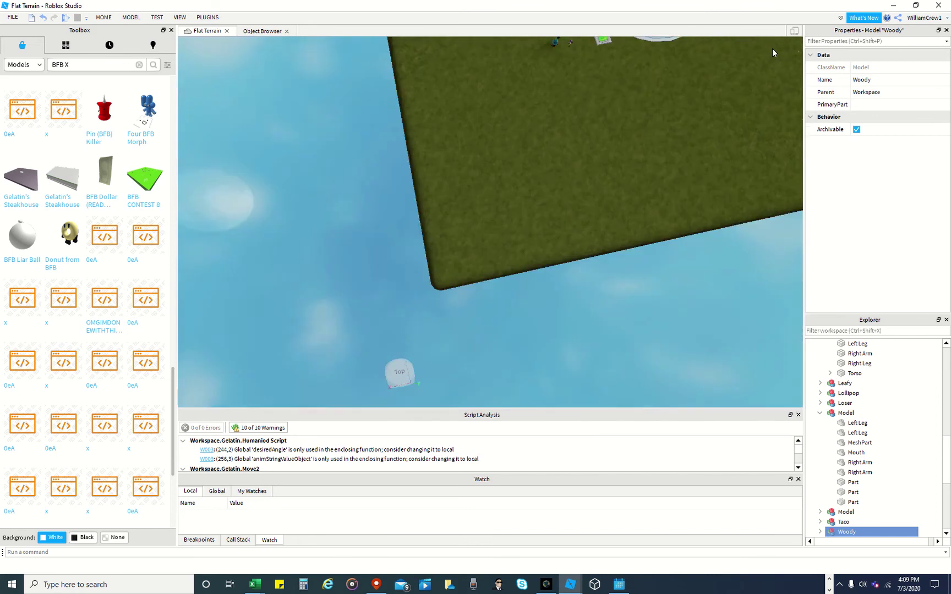
Move the Firey and Taco models off the round platform to the grass near Flower and Blocky, and shift Four slightly toward them
scroll(582, 93, up, 6)
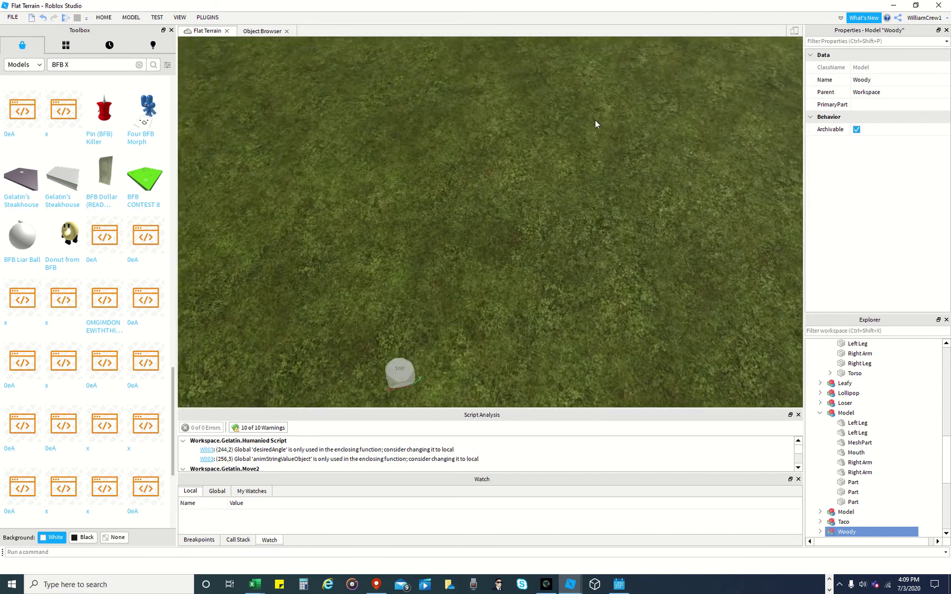
scroll(595, 120, up, 3)
scroll(595, 123, down, 6)
right_drag(600, 155, 632, 128)
scroll(594, 137, up, 2)
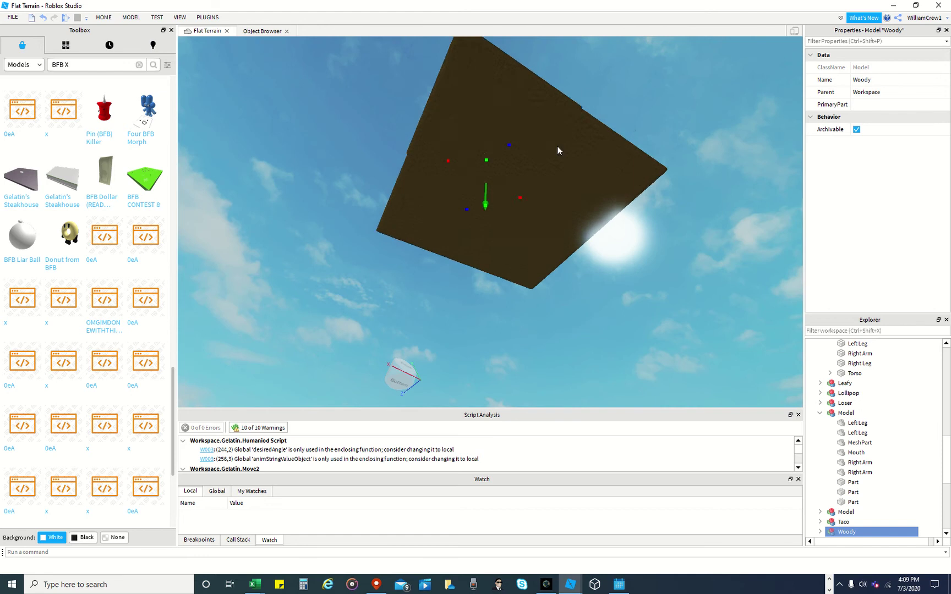
scroll(492, 177, up, 5)
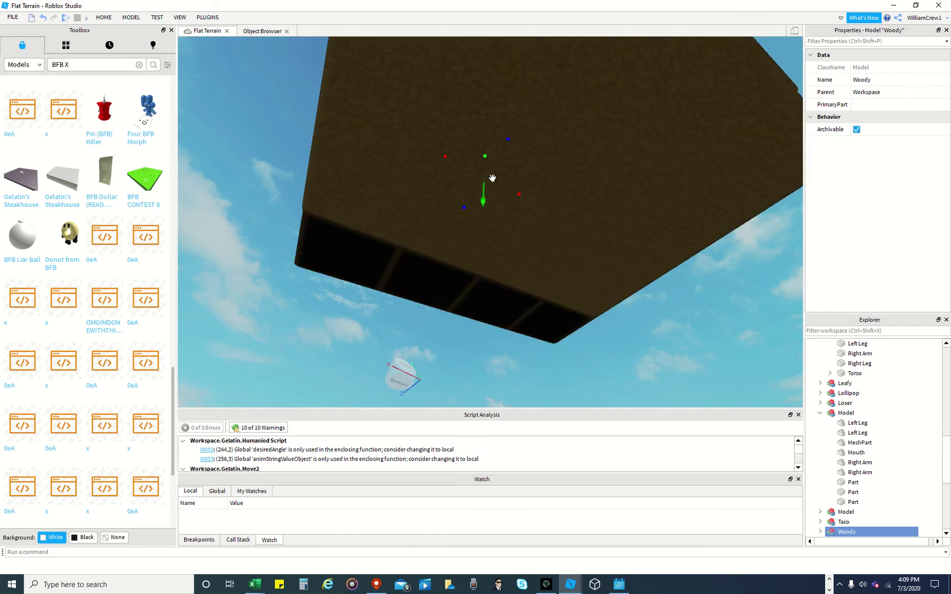
scroll(491, 177, up, 2)
scroll(492, 181, up, 3)
mouse_move(475, 213)
right_down()
mouse_move(470, 263)
mouse_move(487, 239)
mouse_move(471, 220)
mouse_move(489, 219)
right_up()
scroll(530, 154, up, 6)
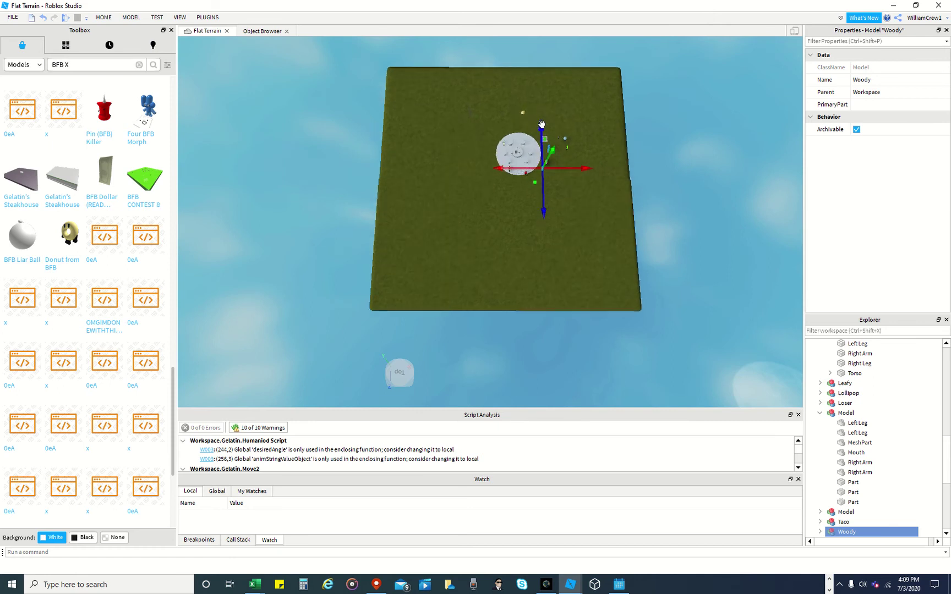
scroll(542, 125, up, 8)
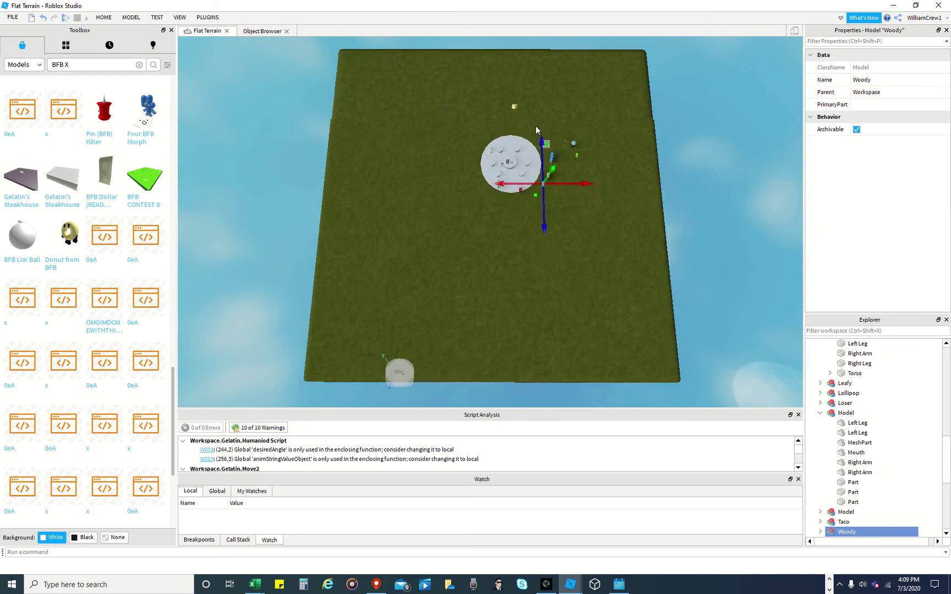
click(405, 242)
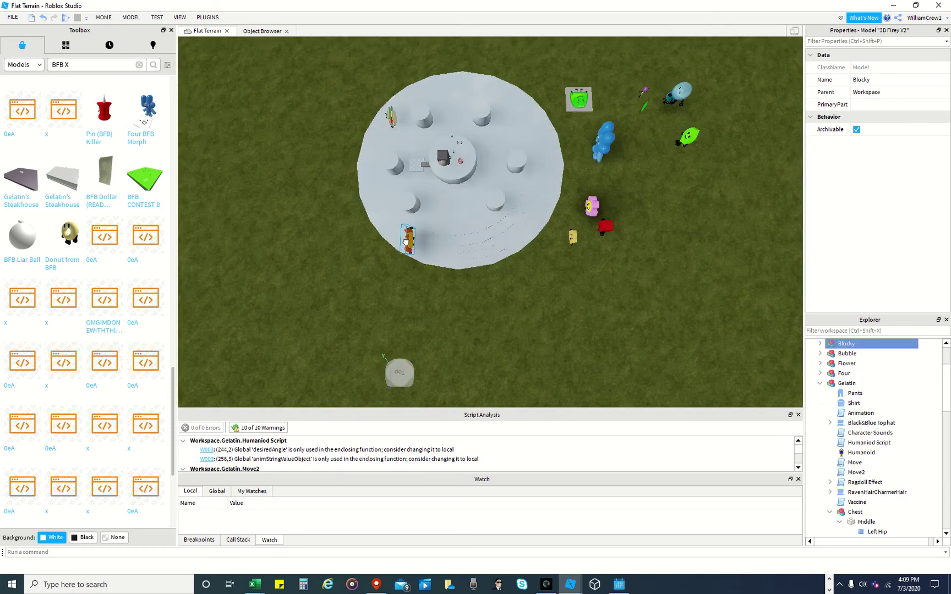
drag(405, 242, 622, 216)
drag(392, 120, 608, 238)
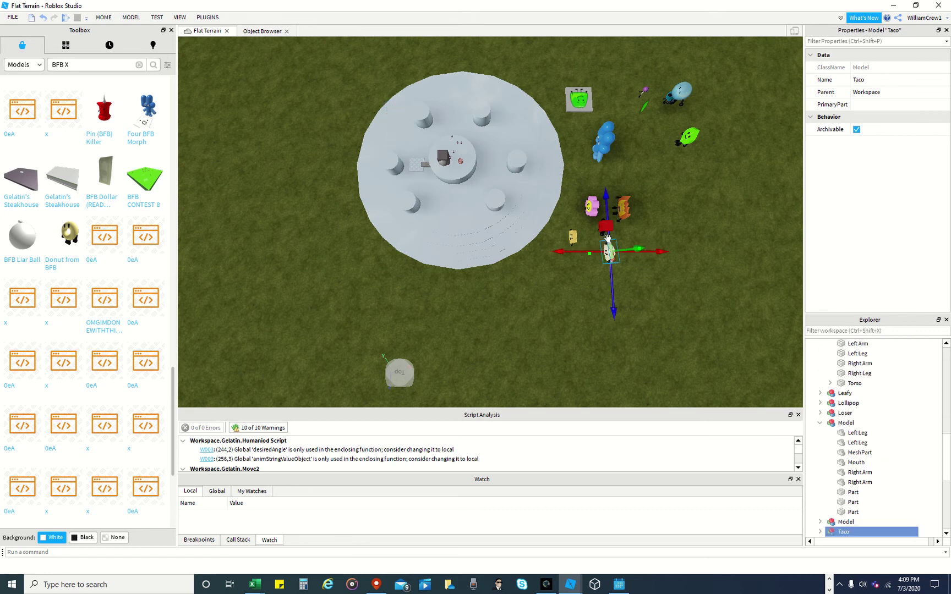
mouse_move(595, 158)
mouse_down()
mouse_move(609, 165)
mouse_move(584, 163)
mouse_move(596, 176)
mouse_up()
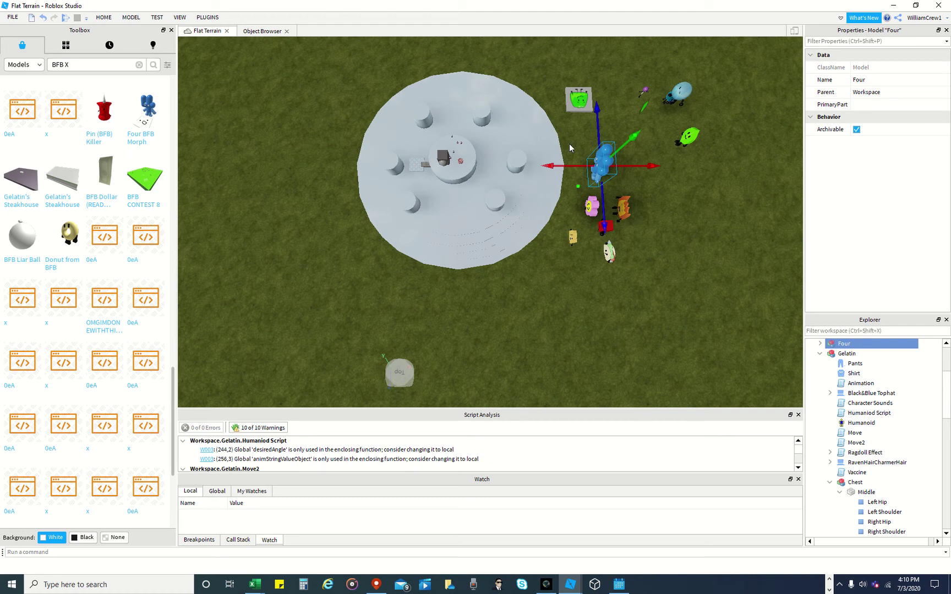
Insert the Classic Vending Machine from My Models and place it on the open grass away from the platform
click(66, 45)
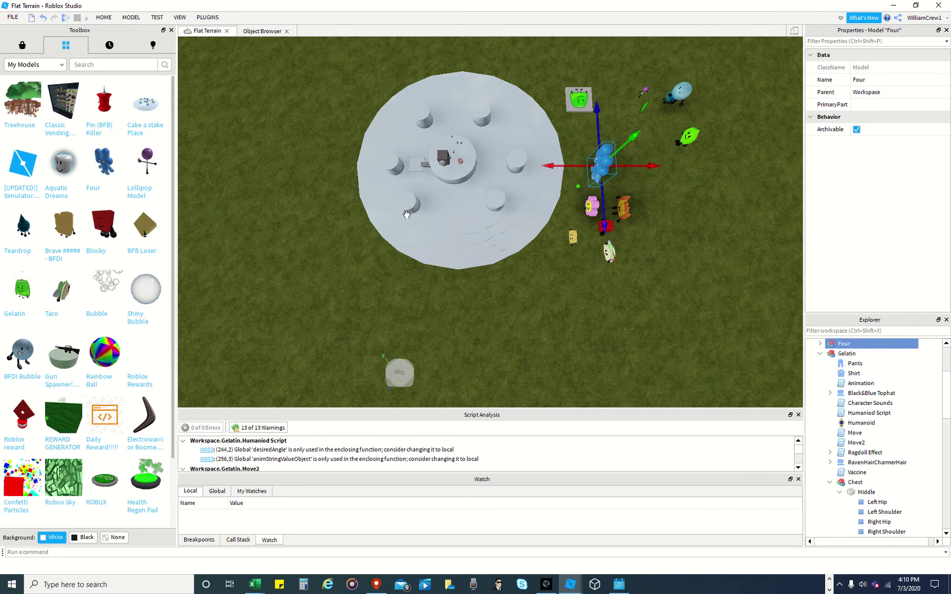
click(63, 100)
key(f)
right_drag(584, 234, 552, 191)
drag(552, 191, 450, 119)
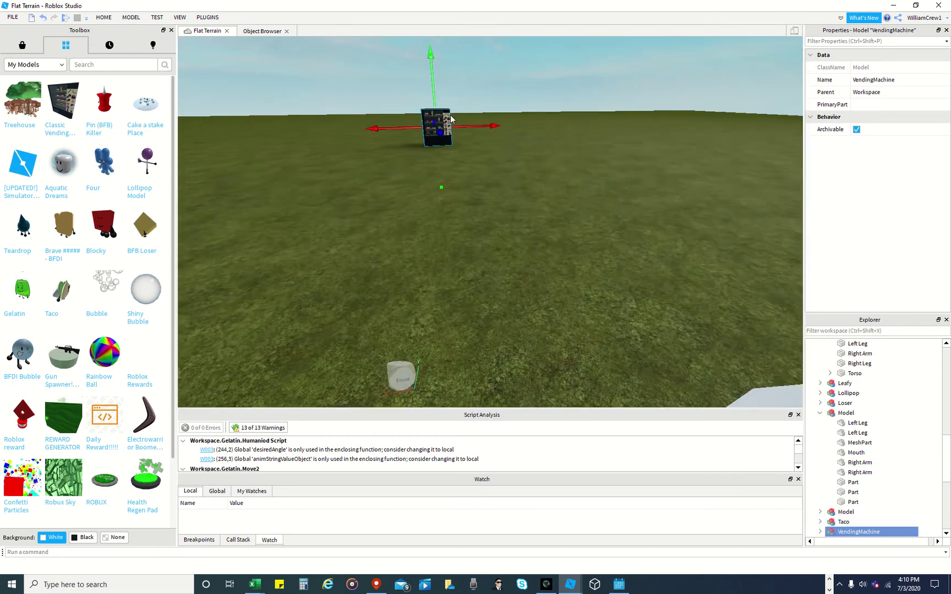
scroll(452, 118, up, 5)
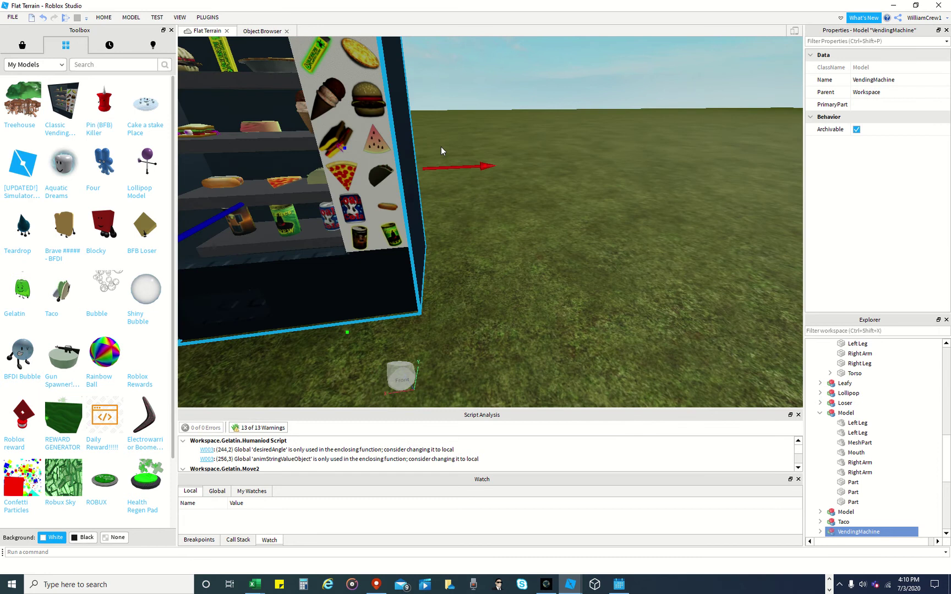
scroll(440, 146, down, 5)
Shift the Four model away from Flower, closer to the platform and the picture slab
right_drag(441, 146, 350, 27)
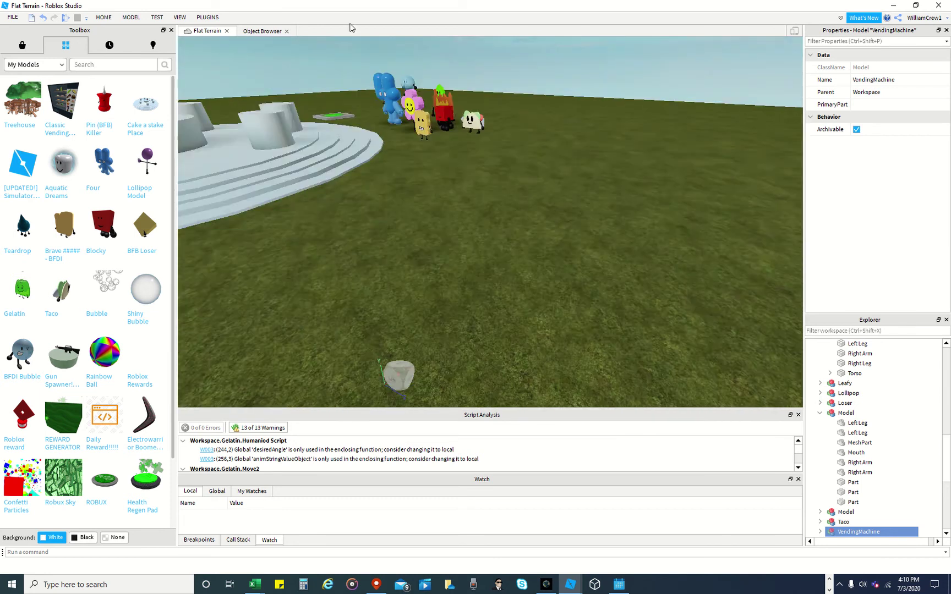
scroll(378, 85, up, 3)
scroll(377, 85, up, 5)
click(372, 178)
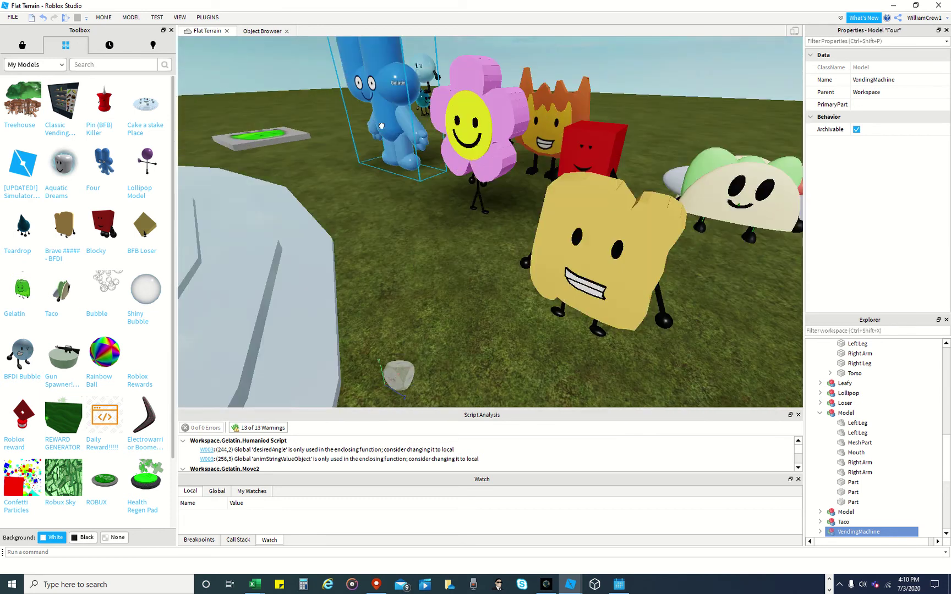
drag(372, 177, 373, 181)
Switch to the browser to check the "BFB 21: Let's Raid The Warehouse" video, and return to Roblox Studio
click(829, 580)
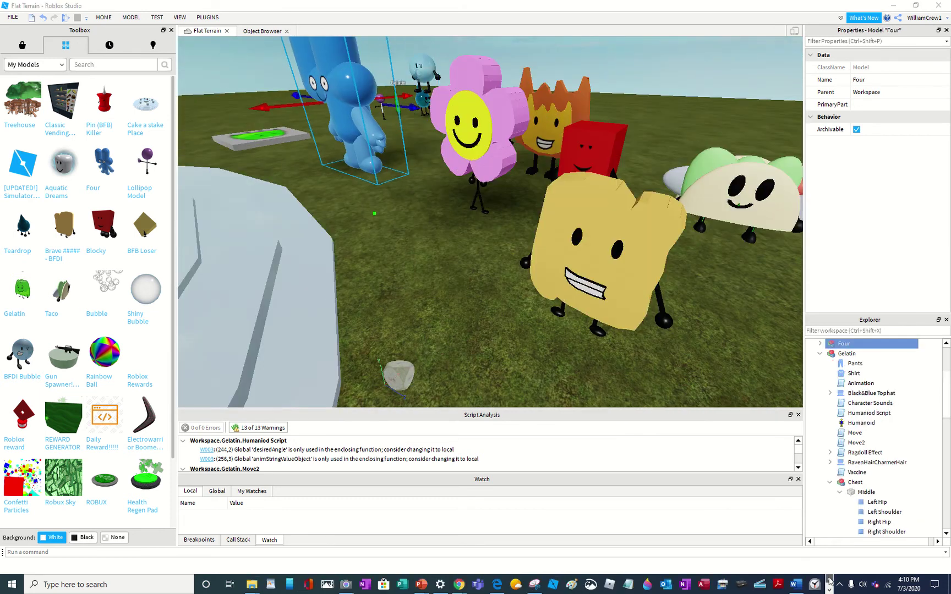
mouse_move(458, 584)
click(479, 528)
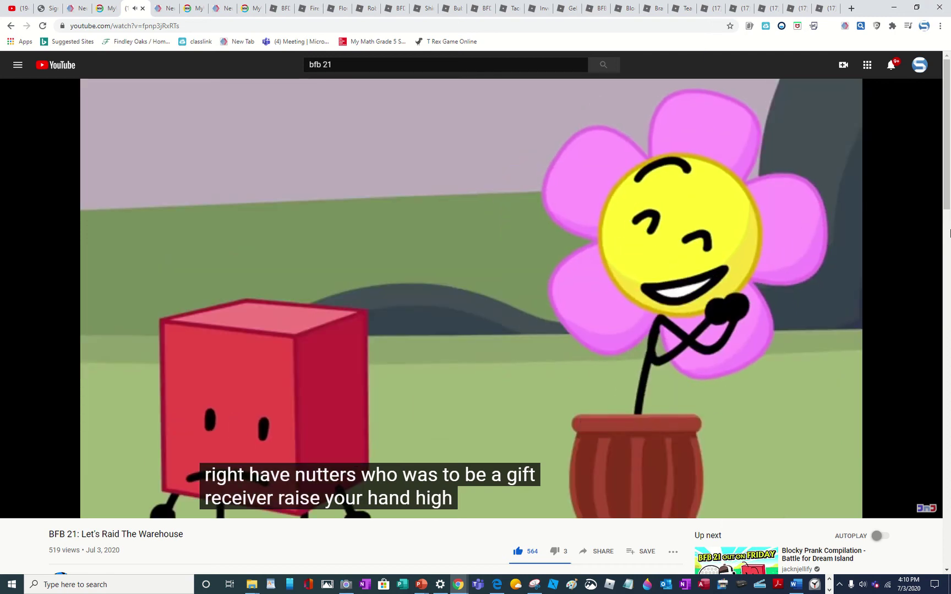
click(829, 590)
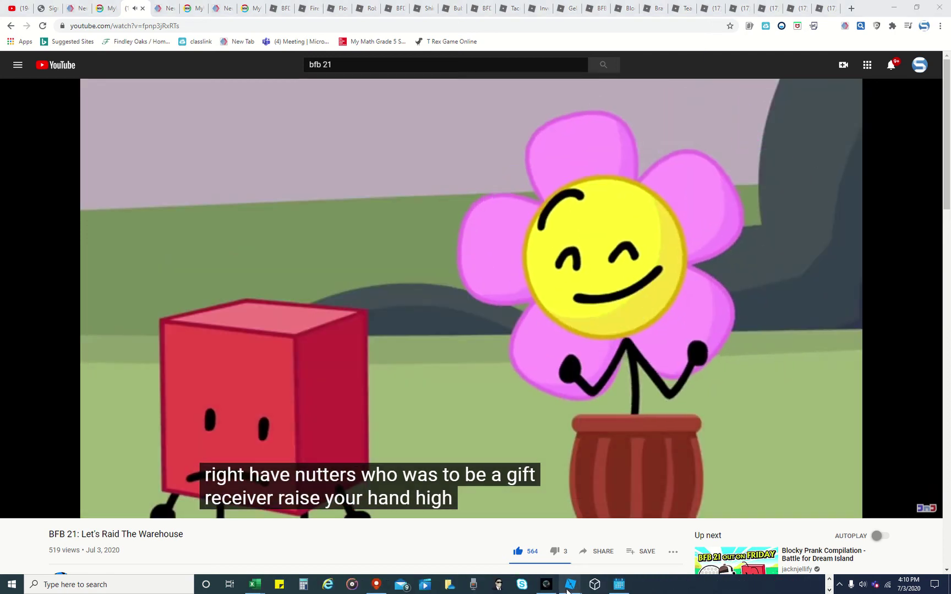
click(570, 584)
Move Flower to the open grass behind Taco and place Blocky in front of Firey, nearer to Four
click(724, 554)
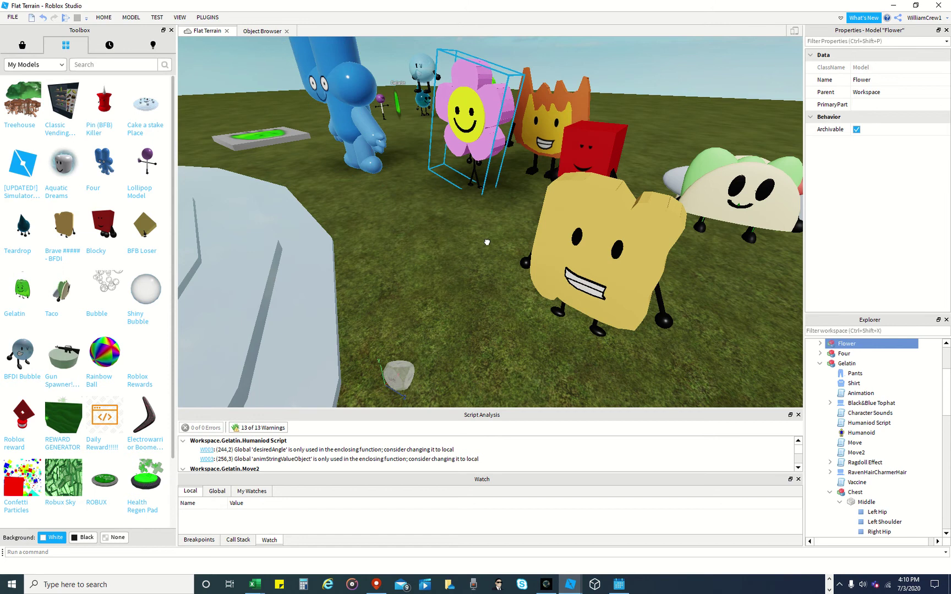
drag(476, 171, 678, 154)
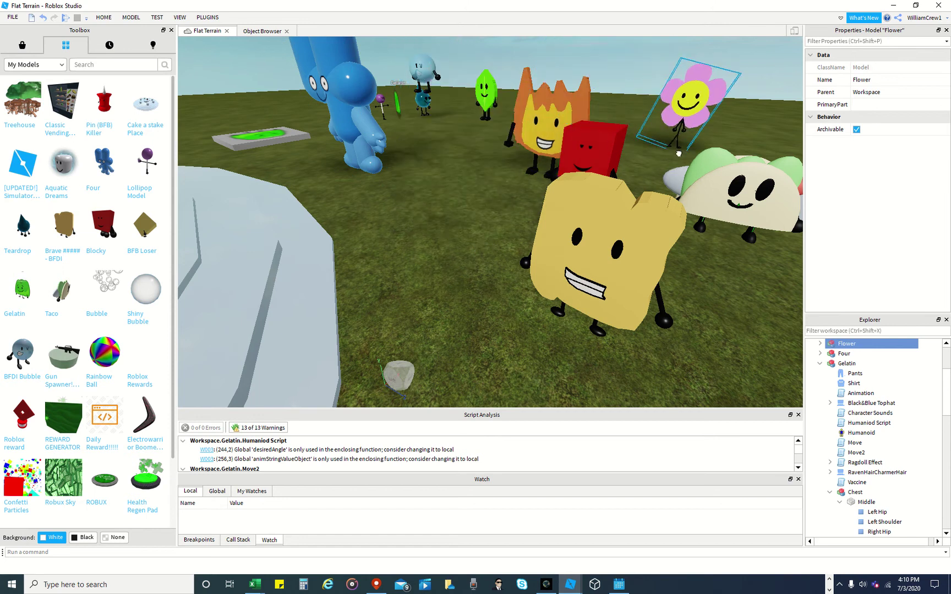
drag(586, 152, 471, 243)
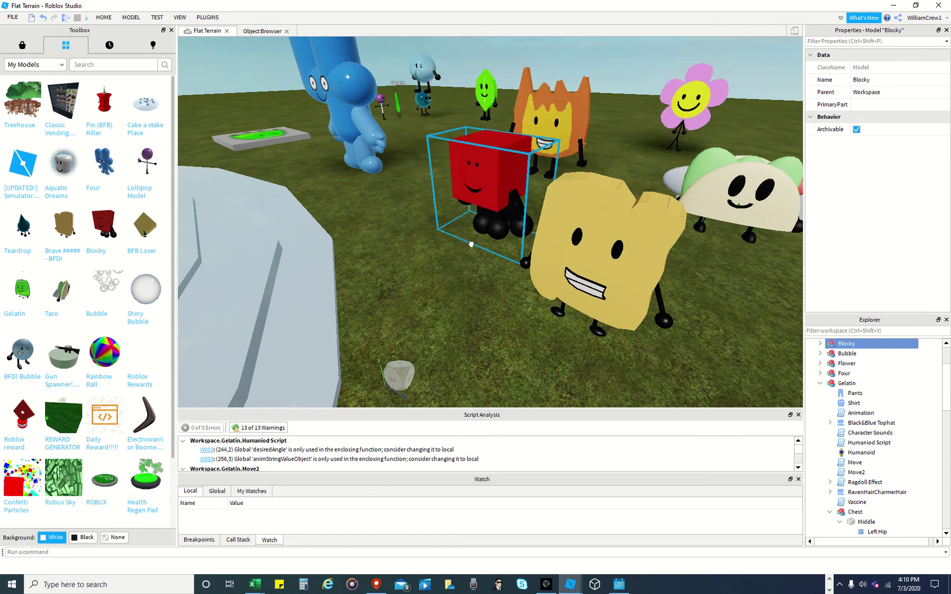
Place Taco directly in front of Flower and move Woody back into the gap between Firey and Flower
drag(691, 201, 710, 212)
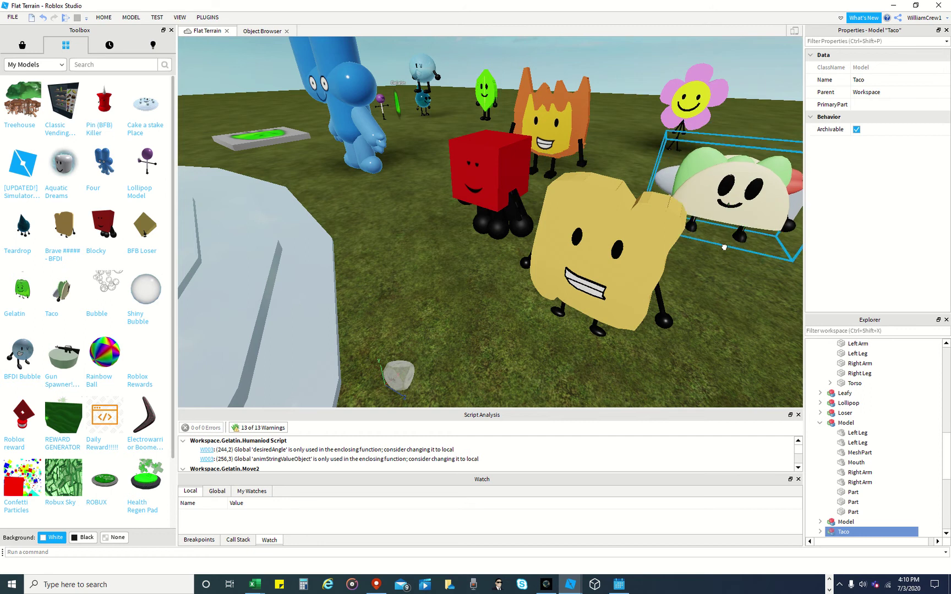
drag(611, 259, 632, 313)
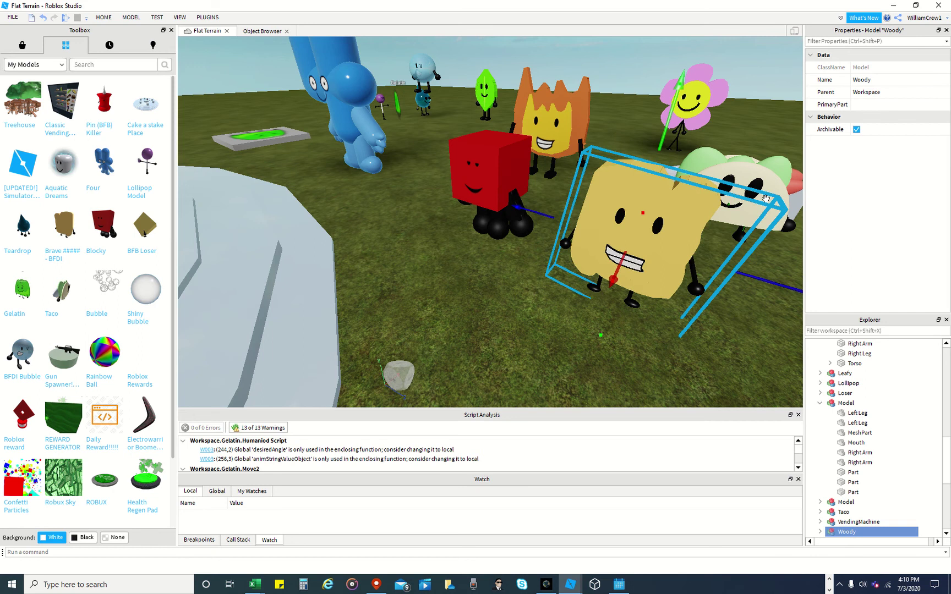
drag(748, 203, 679, 175)
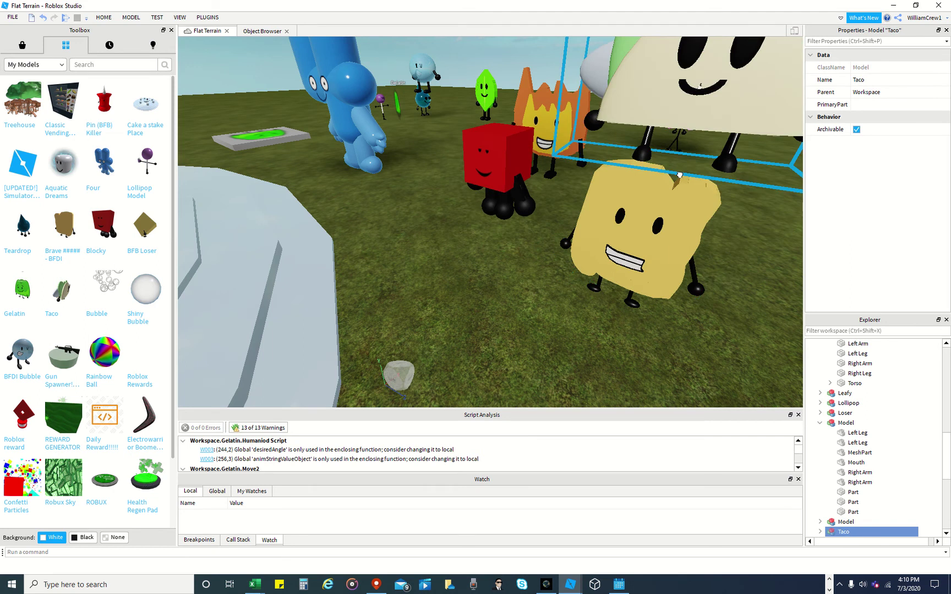
drag(679, 175, 676, 165)
click(641, 240)
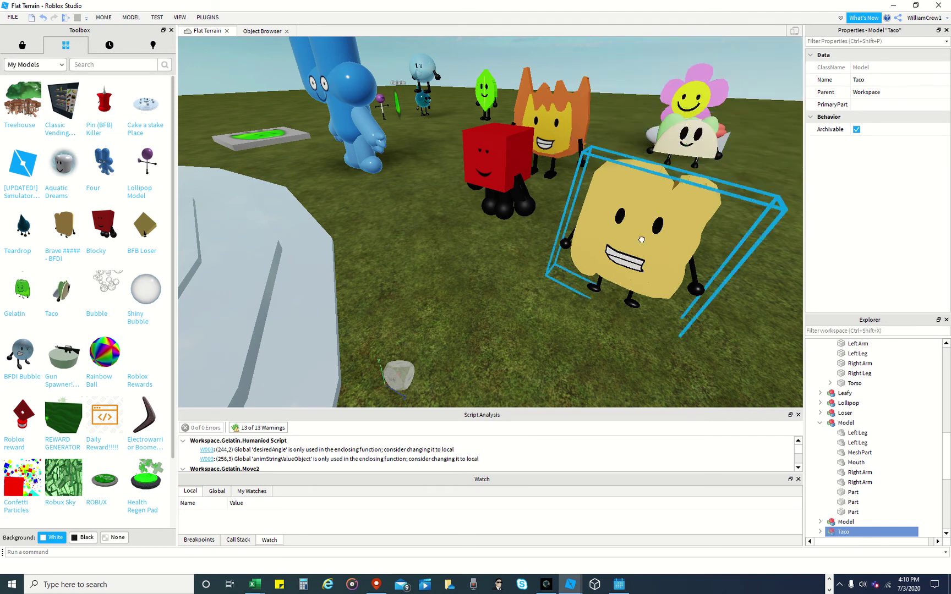
drag(642, 240, 443, 105)
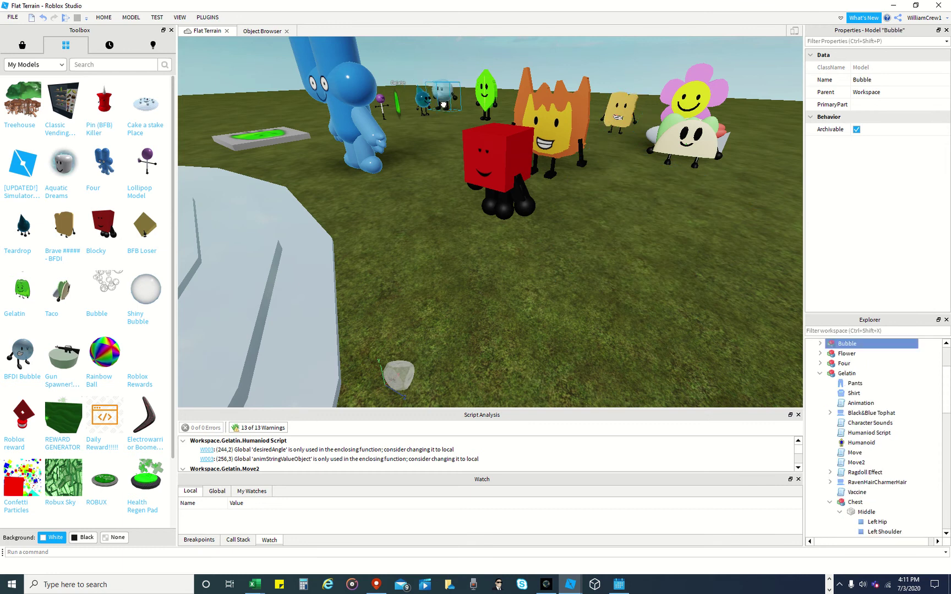
Reposition Gelatin and Bubble near each other on the grass behind the teardrop character
click(397, 114)
drag(398, 114, 408, 106)
scroll(415, 95, up, 4)
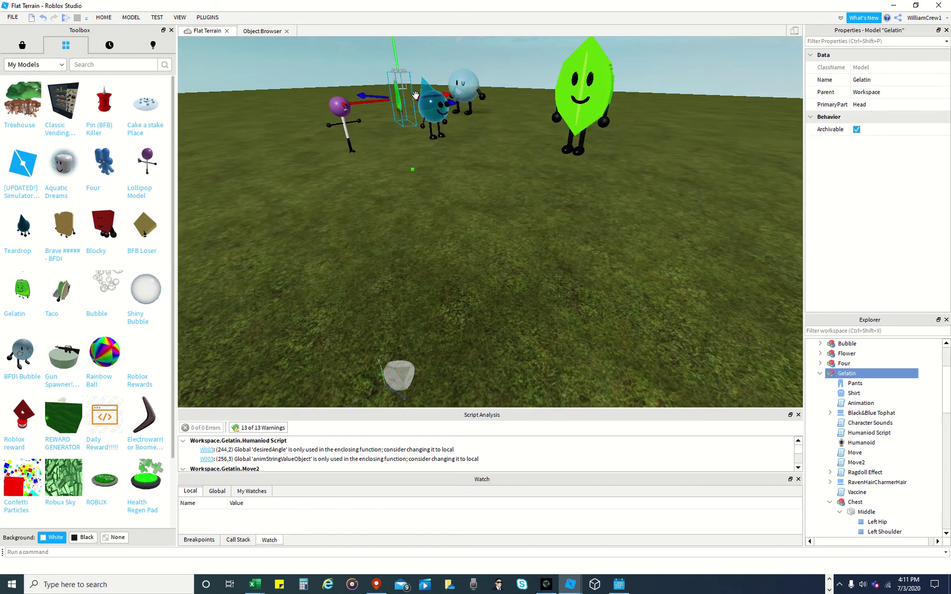
right_drag(416, 95, 452, 92)
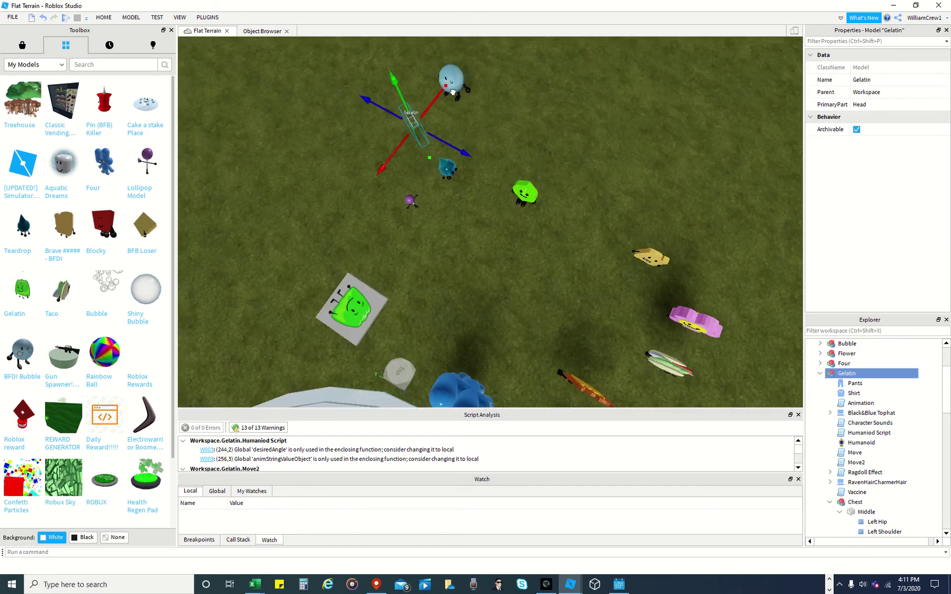
click(451, 104)
drag(451, 124, 433, 123)
drag(407, 141, 406, 134)
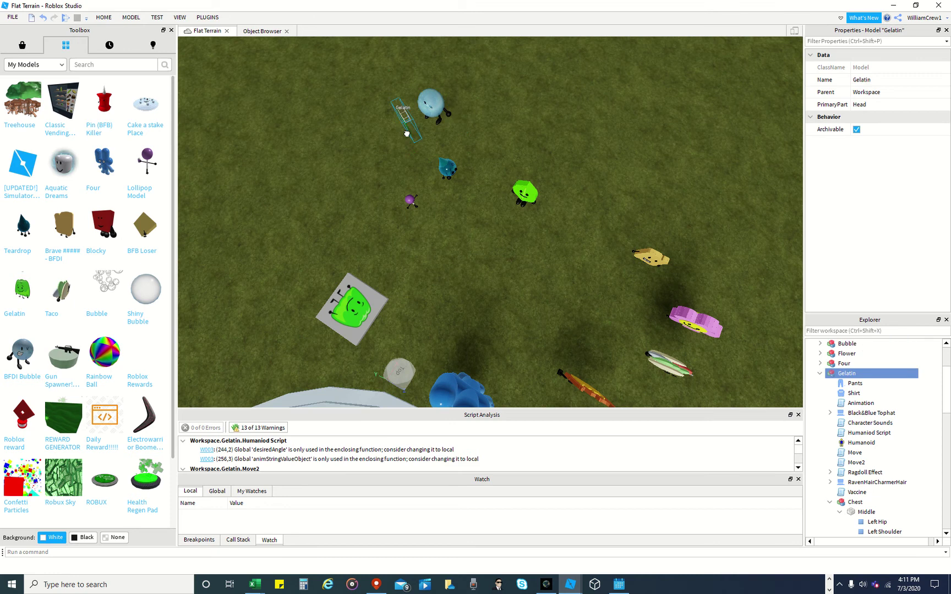
drag(406, 134, 391, 138)
Move Leafy right beside Lollipop and bring the teardrop character closer to both of them
key(ctrl+2)
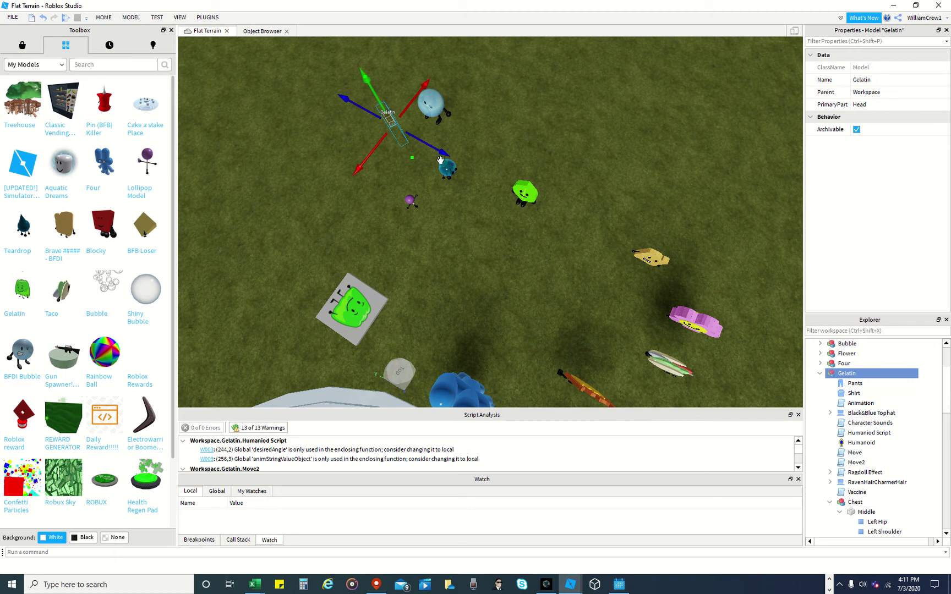
drag(524, 192, 439, 214)
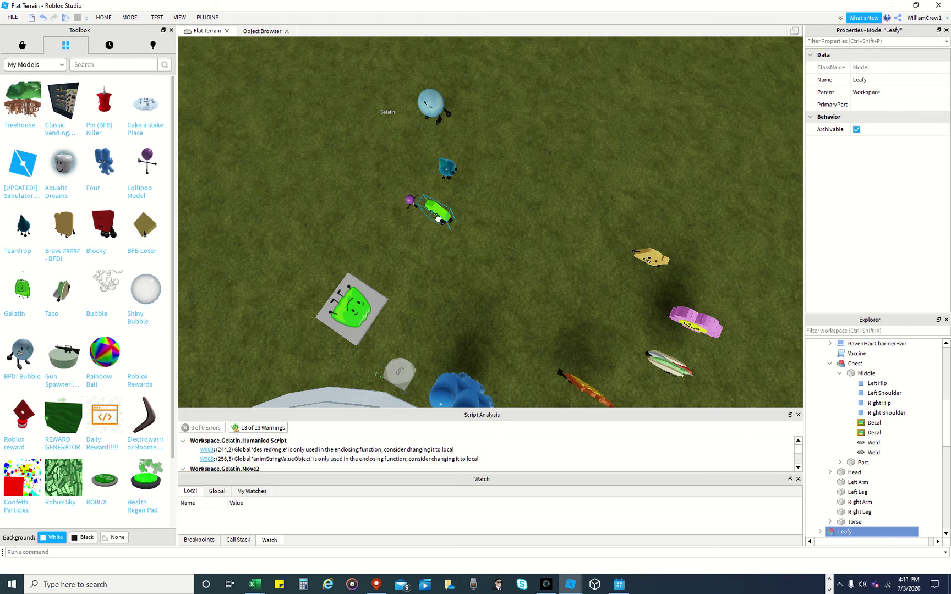
click(446, 176)
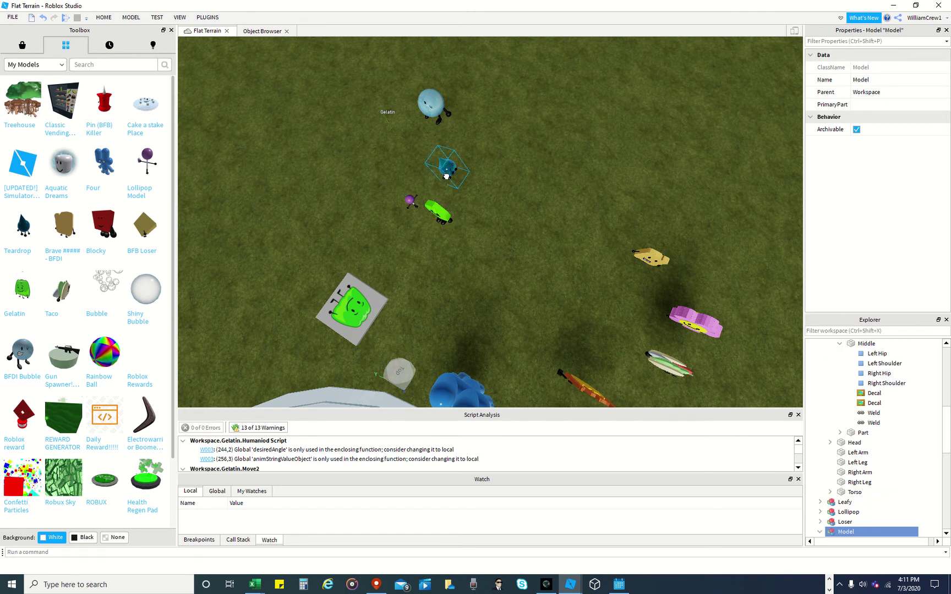
drag(446, 176, 429, 188)
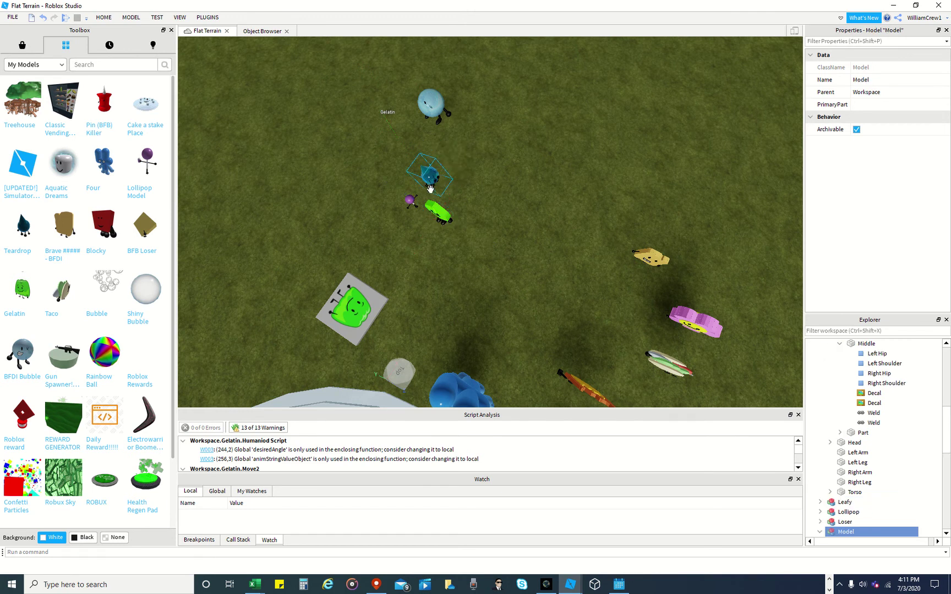
Move the Gelatin model so that it stands right next to Bubble
click(400, 117)
scroll(399, 117, up, 5)
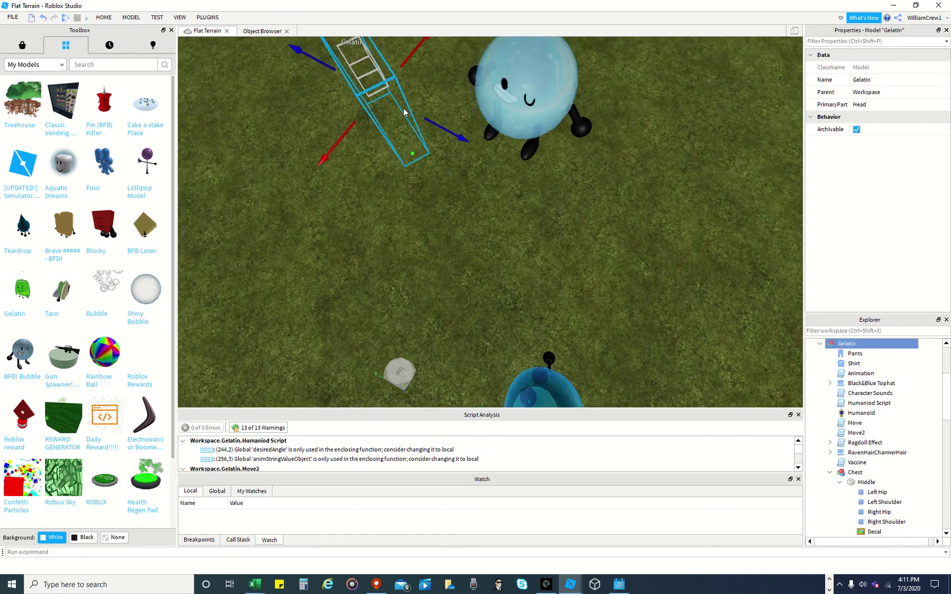
right_drag(403, 115, 331, 183)
drag(237, 262, 308, 283)
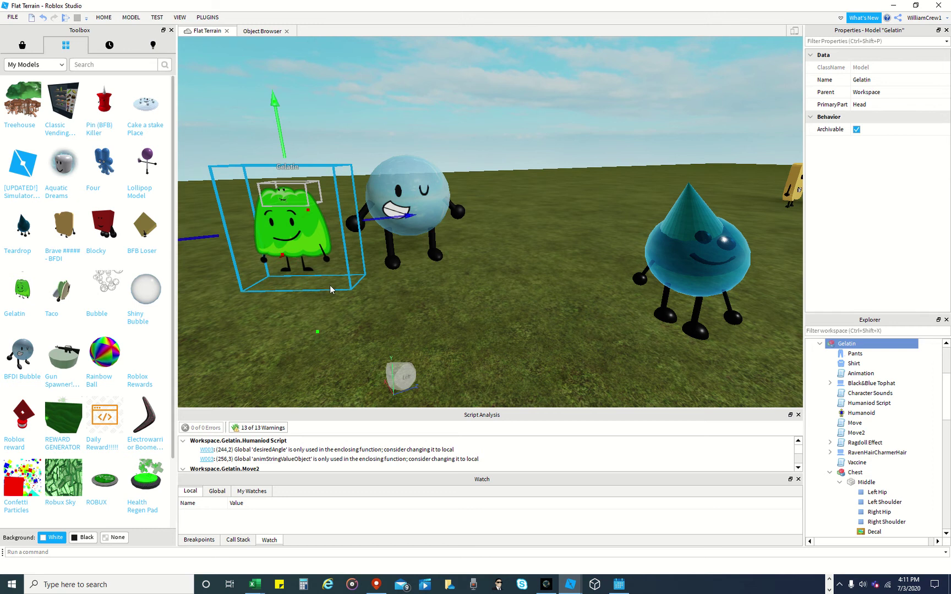
right_drag(330, 285, 375, 223)
scroll(375, 224, down, 5)
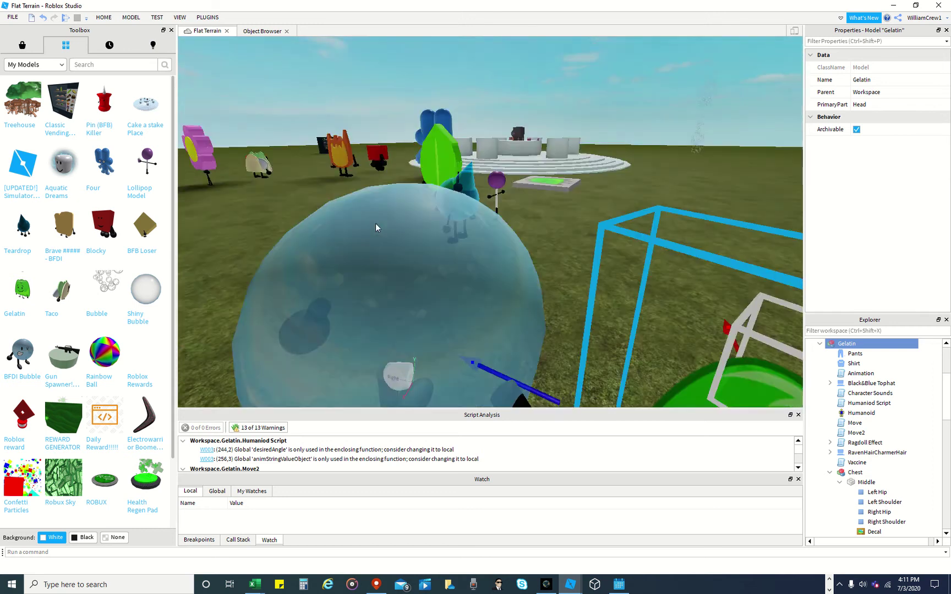
scroll(495, 138, up, 4)
scroll(493, 148, up, 5)
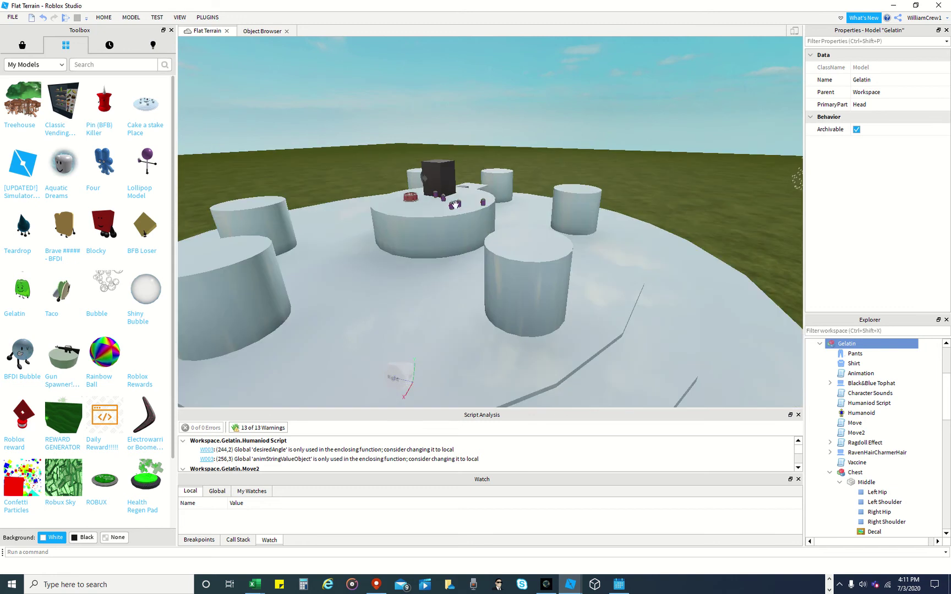
Move one of the small purple cup pieces from the central table across the platform onto the grass in front of Gelatin
drag(485, 207, 755, 240)
scroll(753, 234, up, 4)
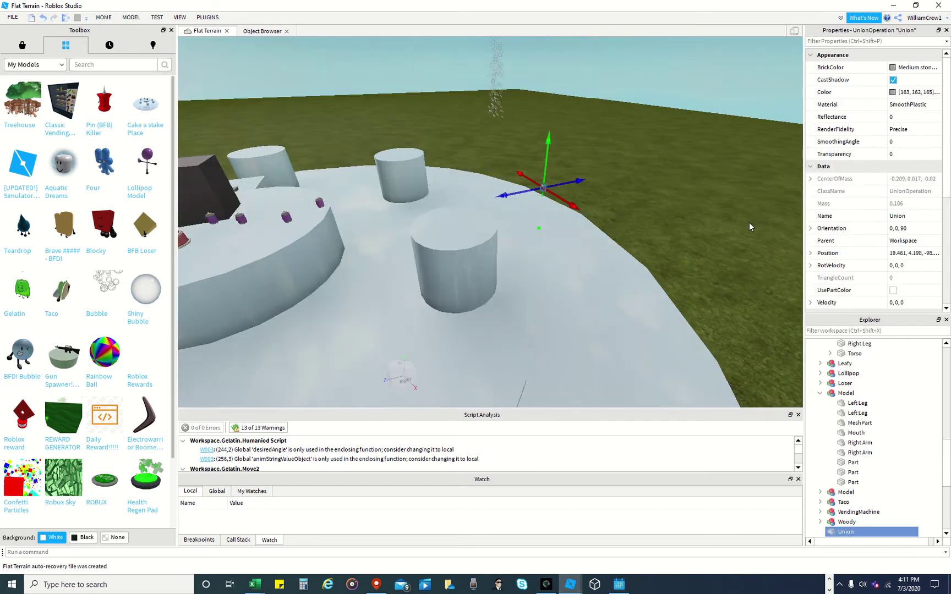
right_drag(750, 226, 792, 245)
drag(304, 214, 610, 138)
right_drag(610, 138, 435, 129)
drag(382, 144, 533, 123)
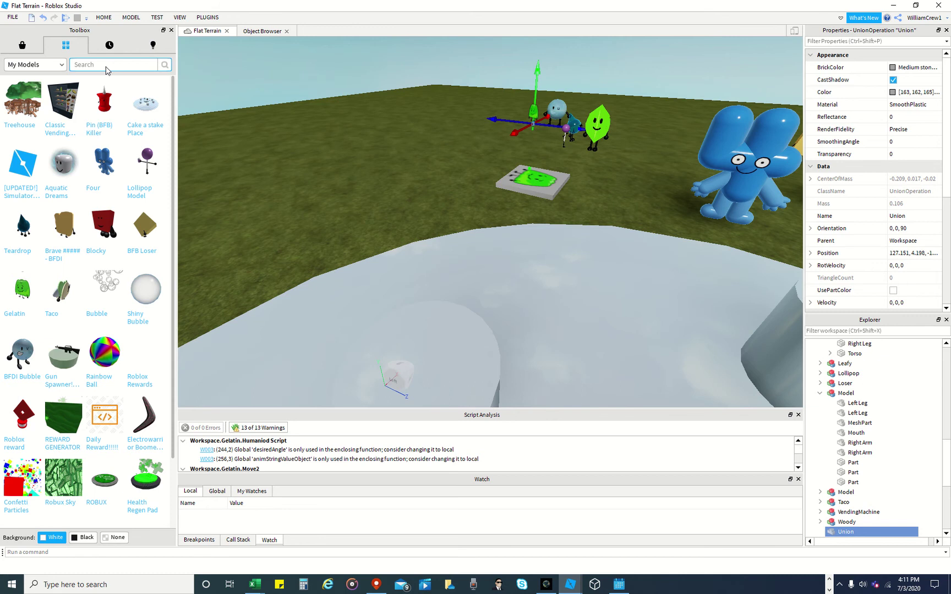
Search the marketplace models for "yellowface's warehouse"
text(yellowf)
click(22, 44)
text(ace's)
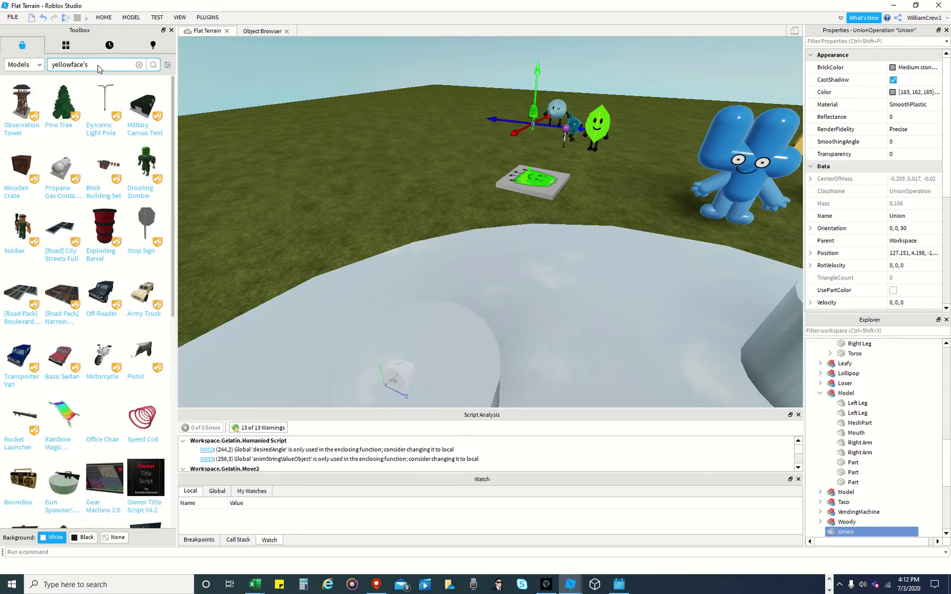
text( warehouse)
key(Return)
scroll(325, 124, up, 2)
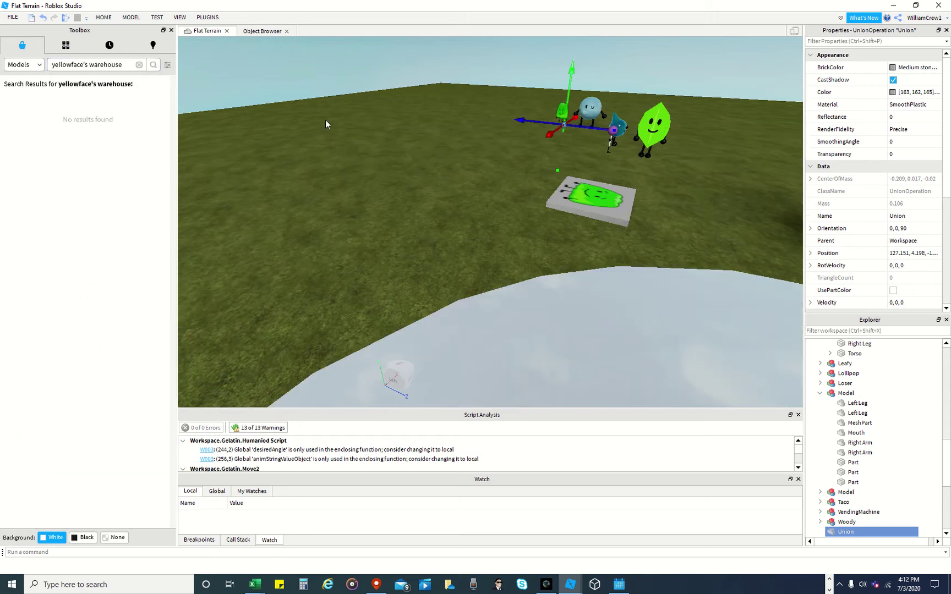
Search the marketplace models for "yellow face's warehouse" and sort the results by Most Taken
scroll(325, 119, up, 2)
click(74, 65)
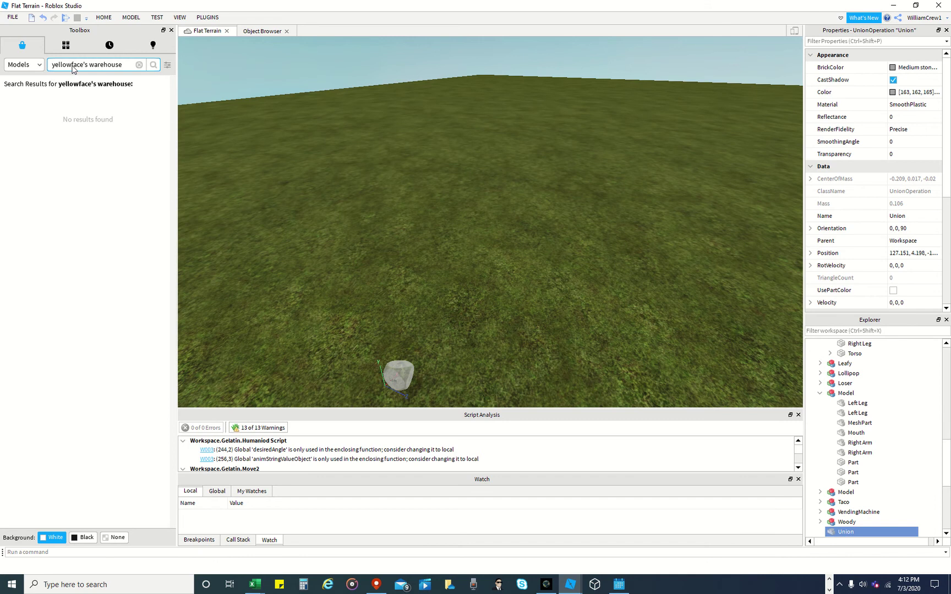
click(167, 65)
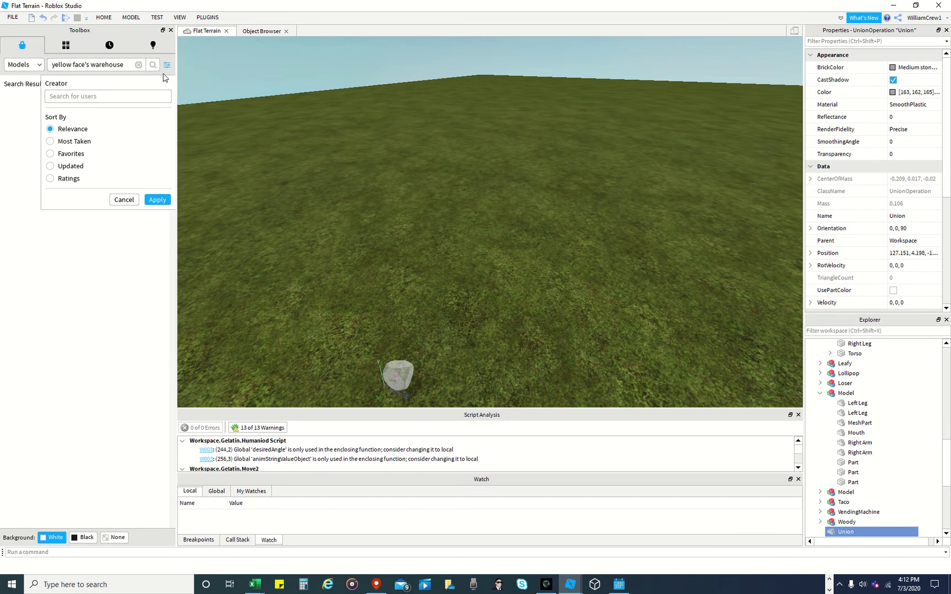
click(77, 141)
click(158, 199)
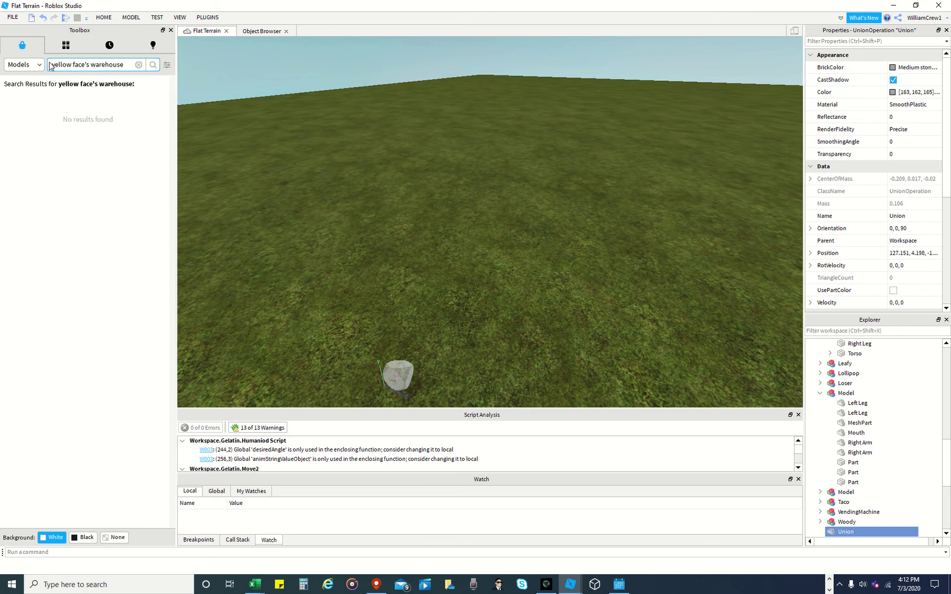
Insert a second Classic Vending Machine from My Models onto the grass beyond the round stepped platform
click(66, 44)
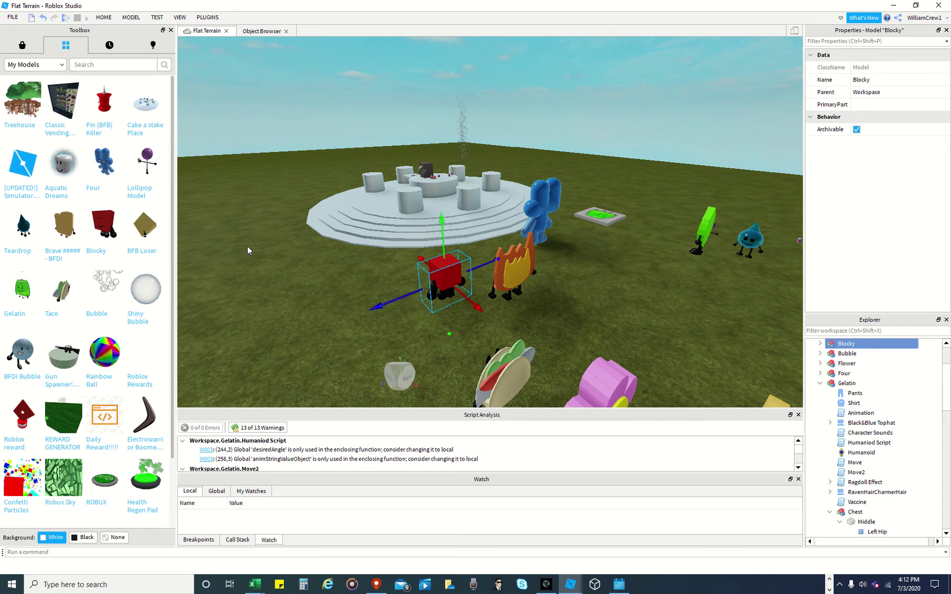
scroll(248, 246, down, 4)
drag(59, 127, 260, 298)
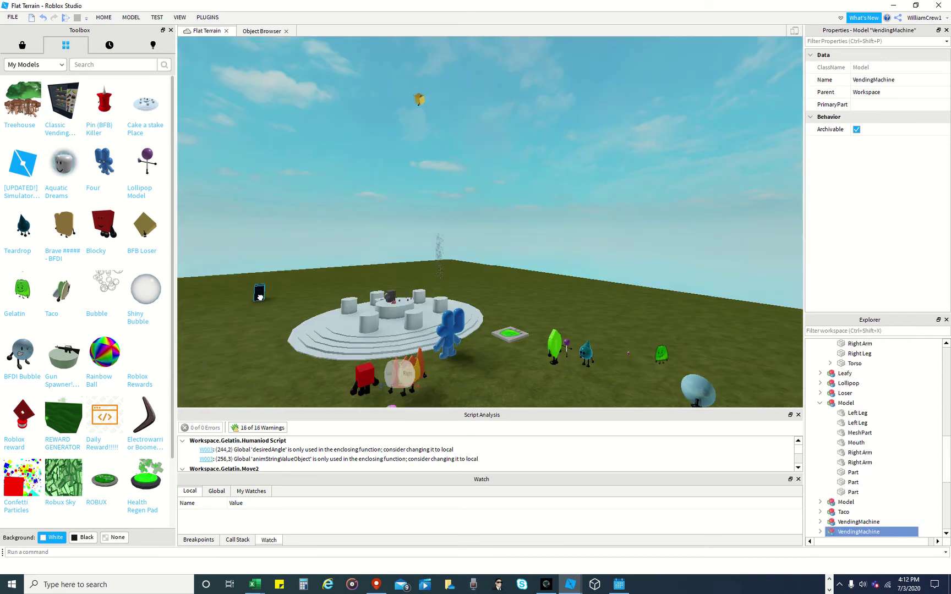
scroll(260, 297, up, 3)
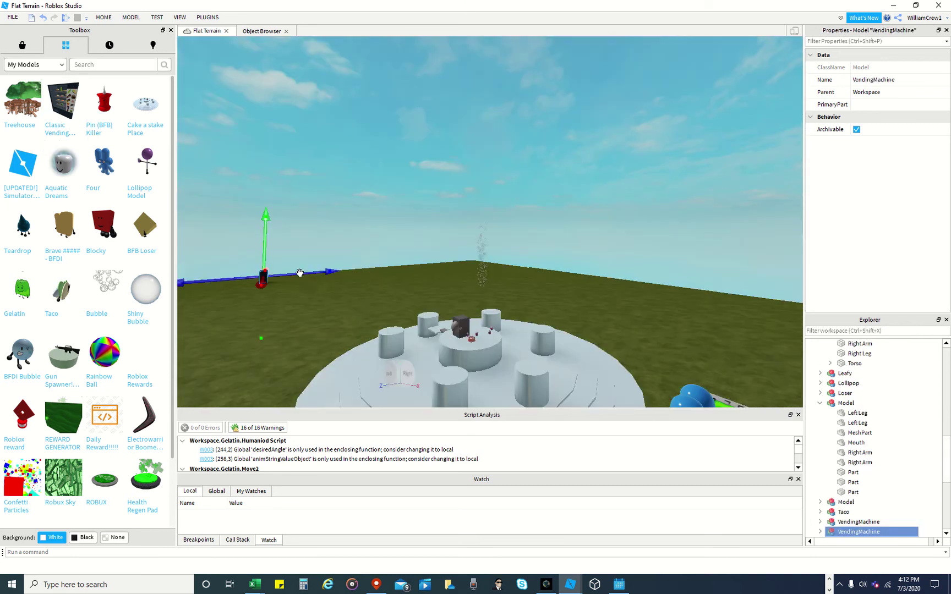
scroll(314, 279, up, 2)
right_drag(314, 278, 318, 153)
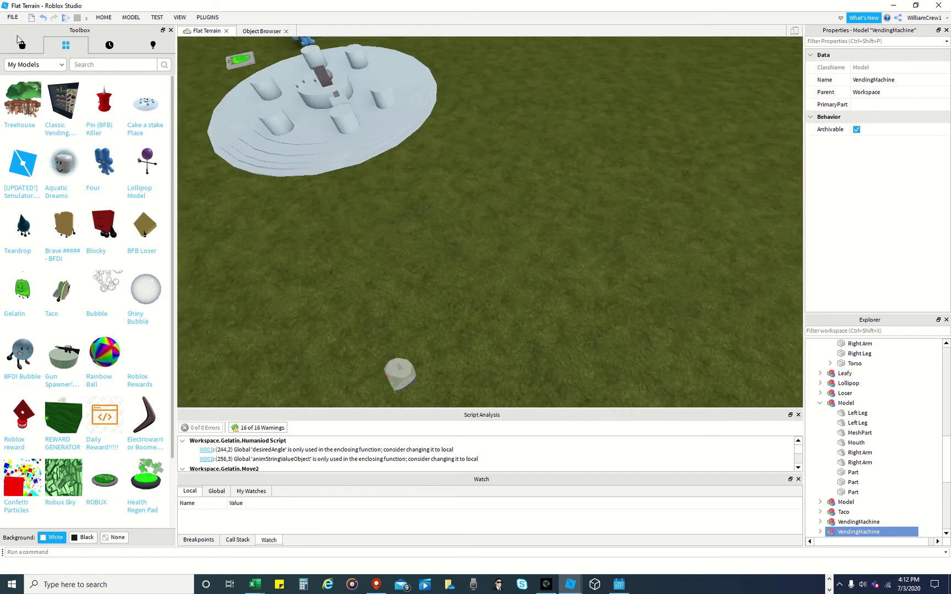
Search the marketplace models for "FreeSmart Super Van"
click(22, 45)
click(112, 71)
text(Free)
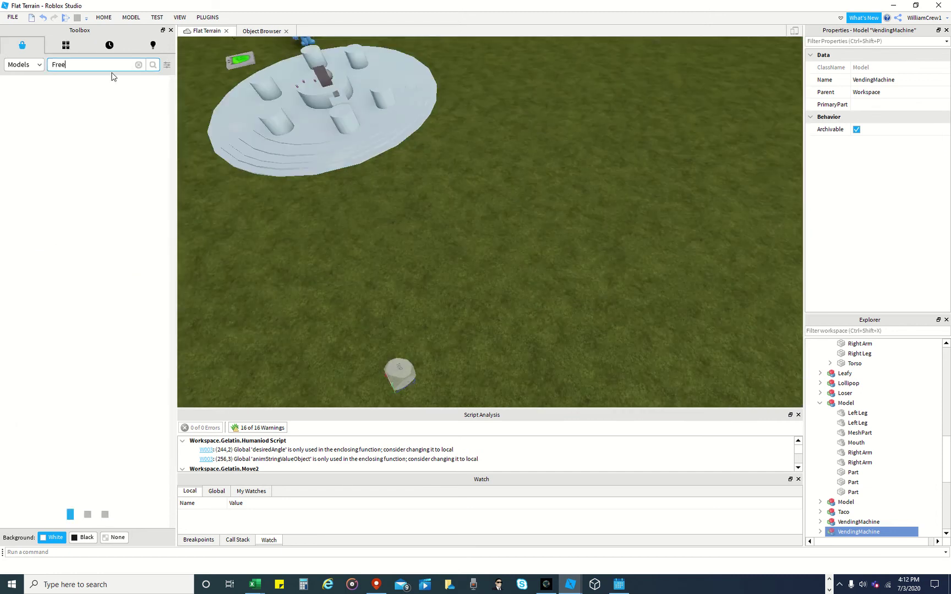
text(Smarr)
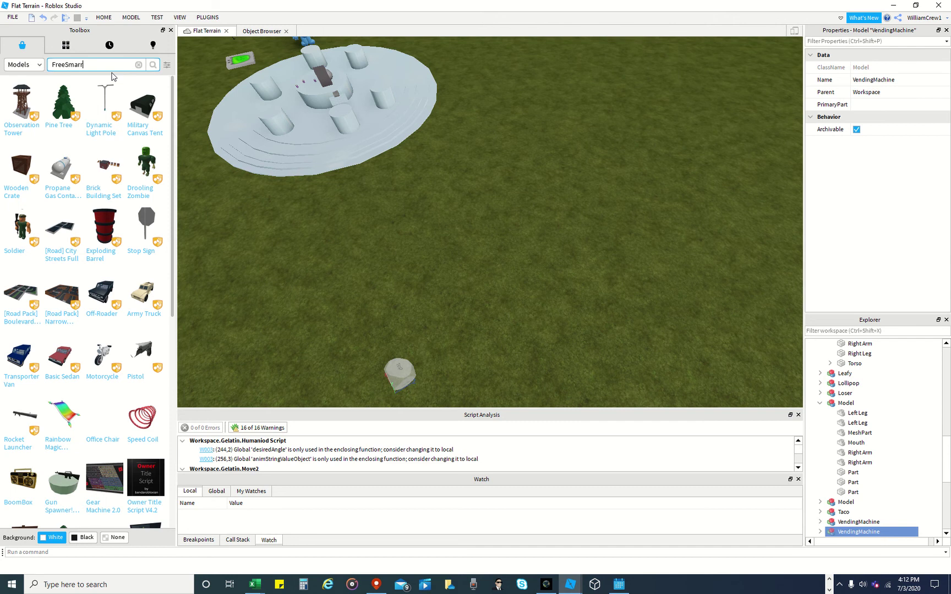
key(BackSpace)
text(t Super Van)
key(Return)
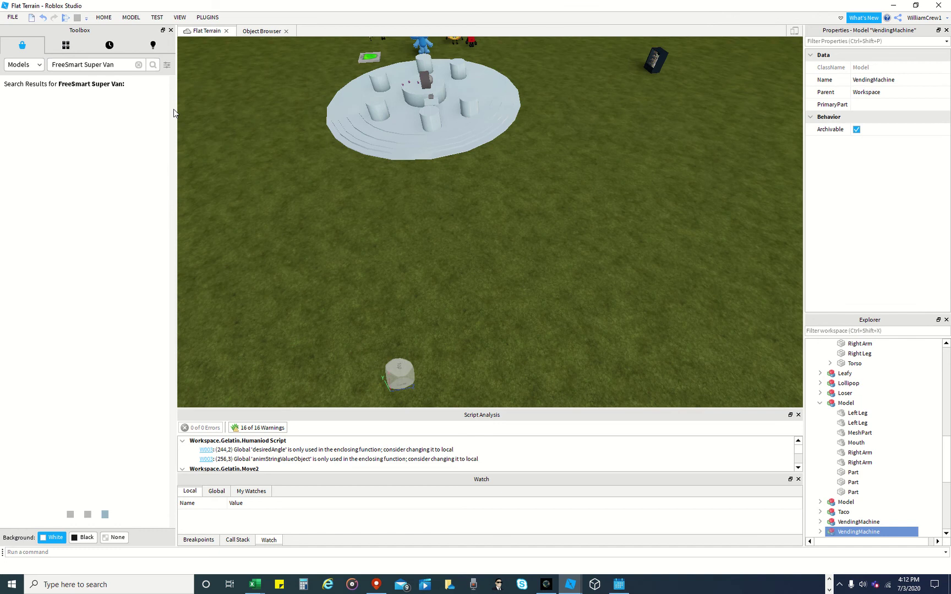
Insert the pink FreeSmart van model and place it on the grass beside the Gelatin, teardrop and Leafy group
right_drag(715, 287, 668, 213)
scroll(548, 124, up, 6)
scroll(507, 141, up, 5)
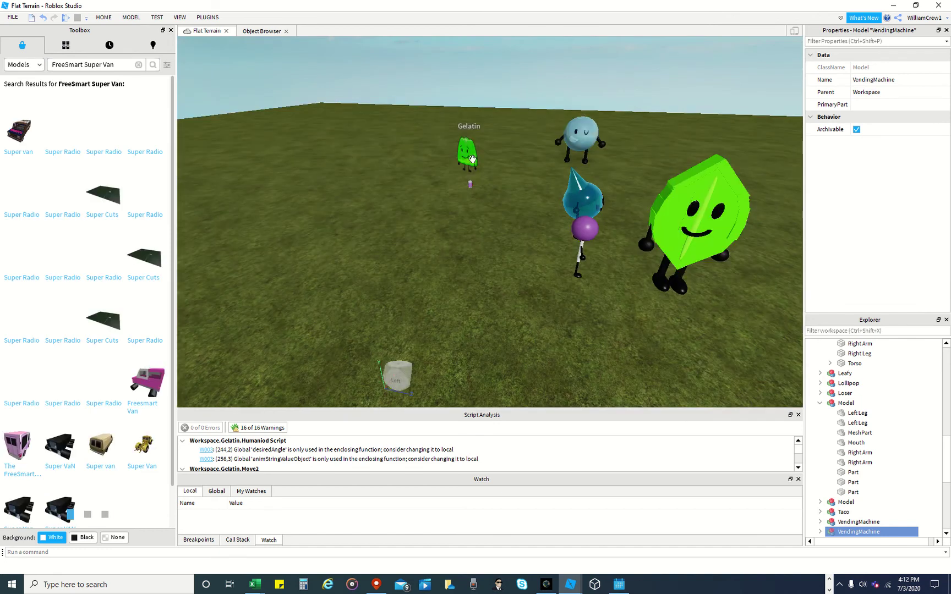
click(472, 157)
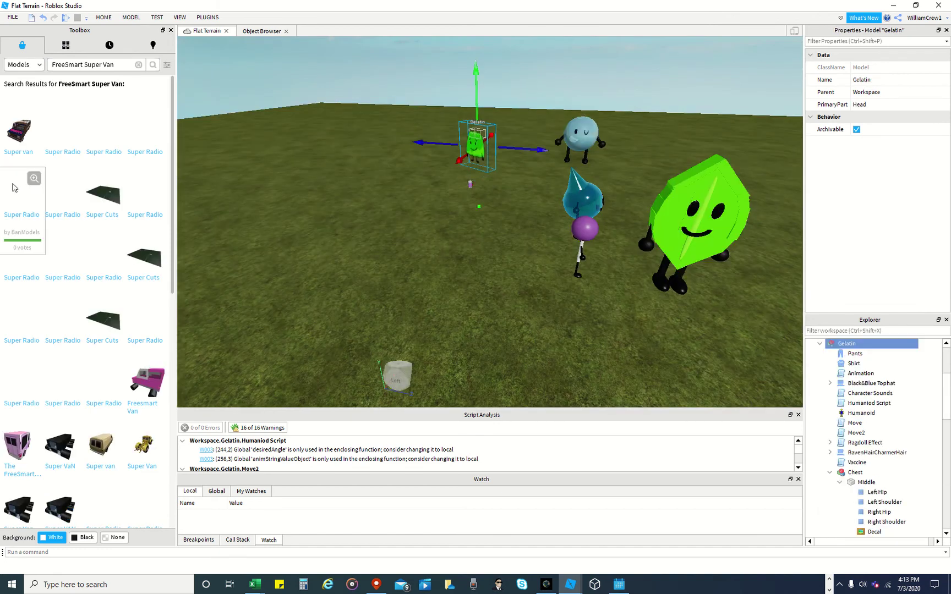
click(22, 442)
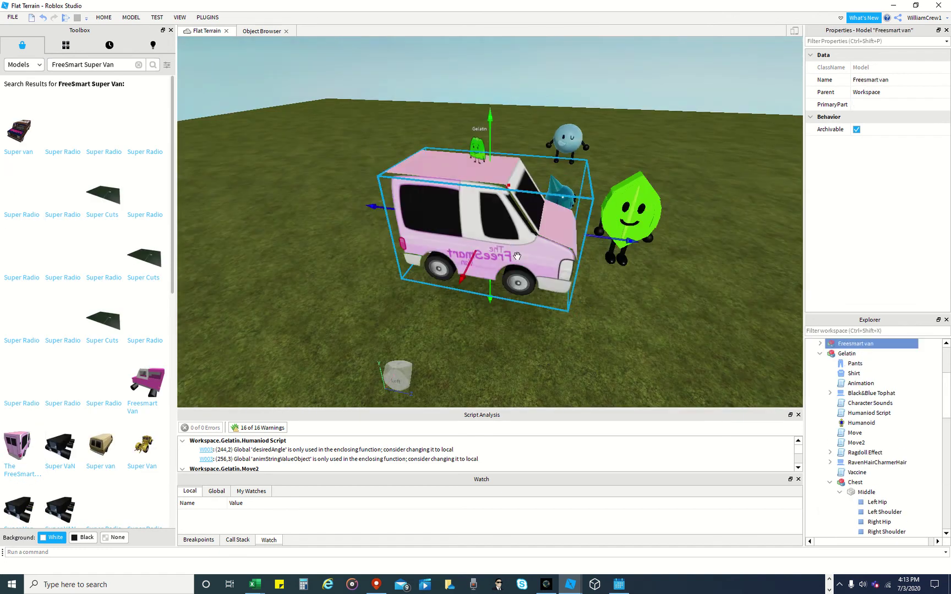
drag(517, 255, 390, 273)
right_drag(496, 246, 522, 223)
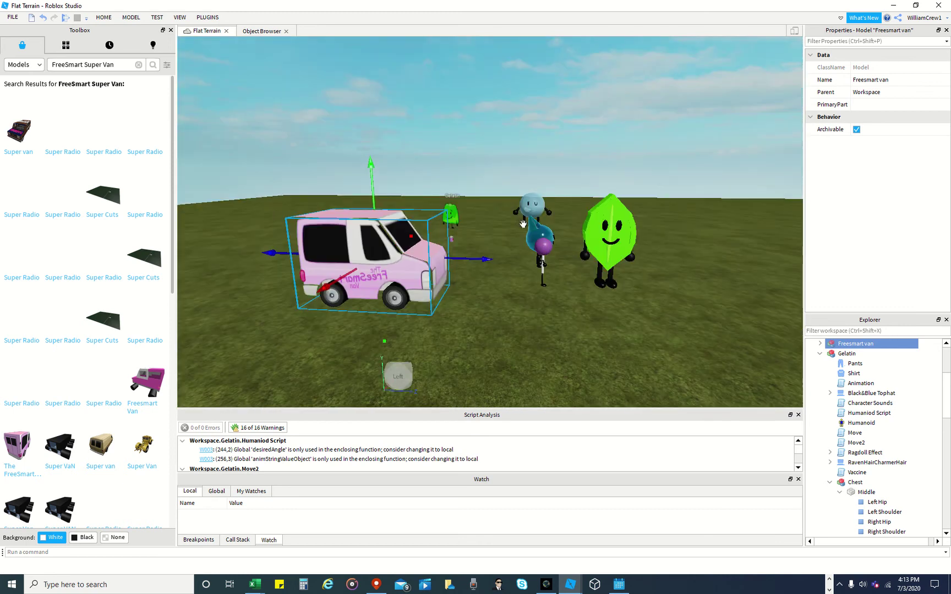
Search the marketplace models for "yellow face" and for the one-word spelling "yellowface"
click(82, 64)
text(yellow)
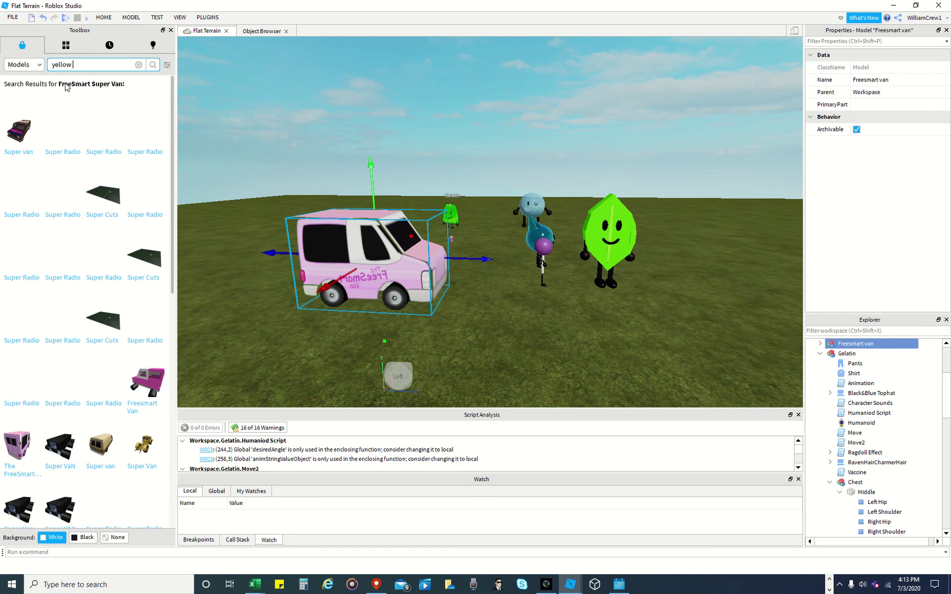
text( face)
key(Return)
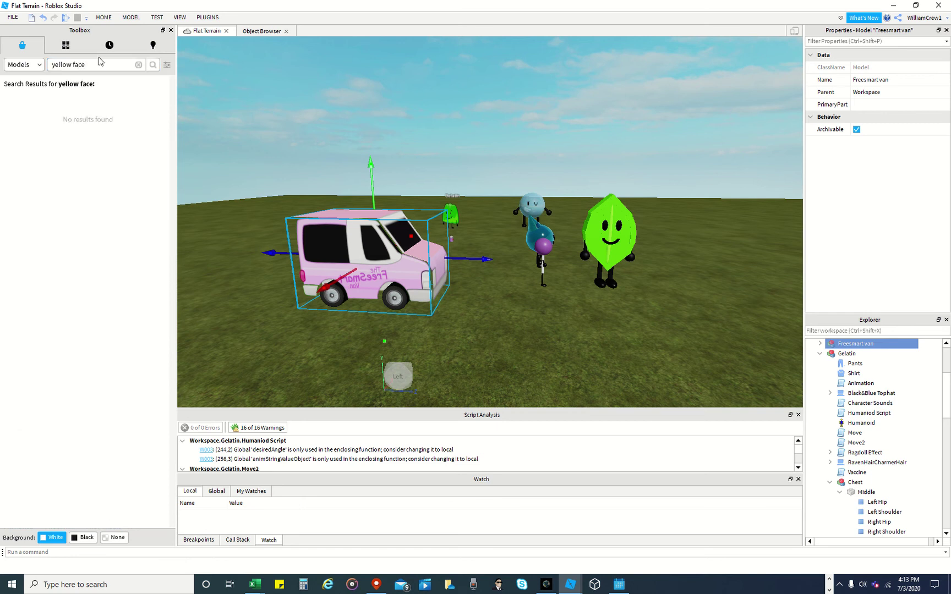
click(73, 63)
click(73, 65)
key(BackSpace)
key(Return)
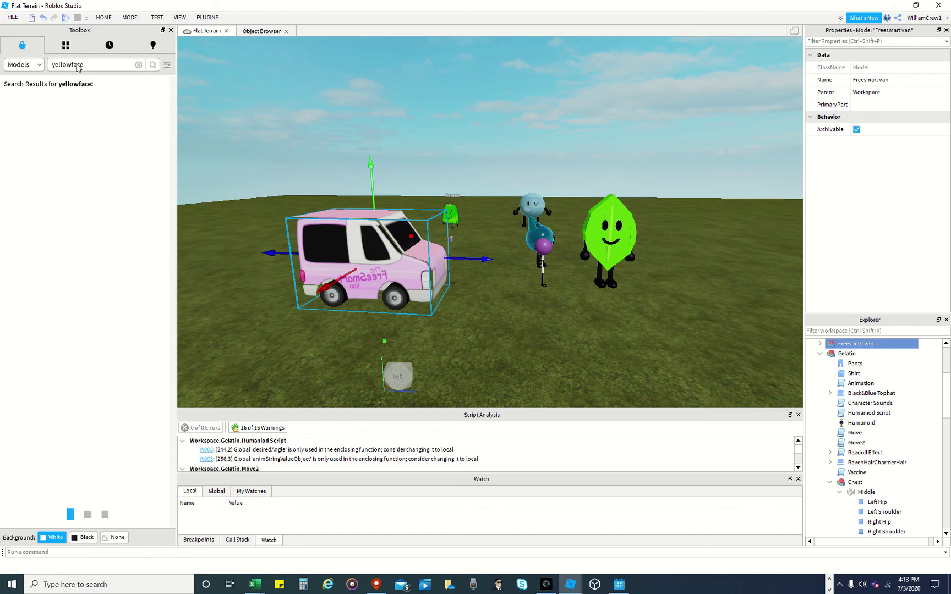
Search the marketplace models for "bfdi yellow face"
click(71, 66)
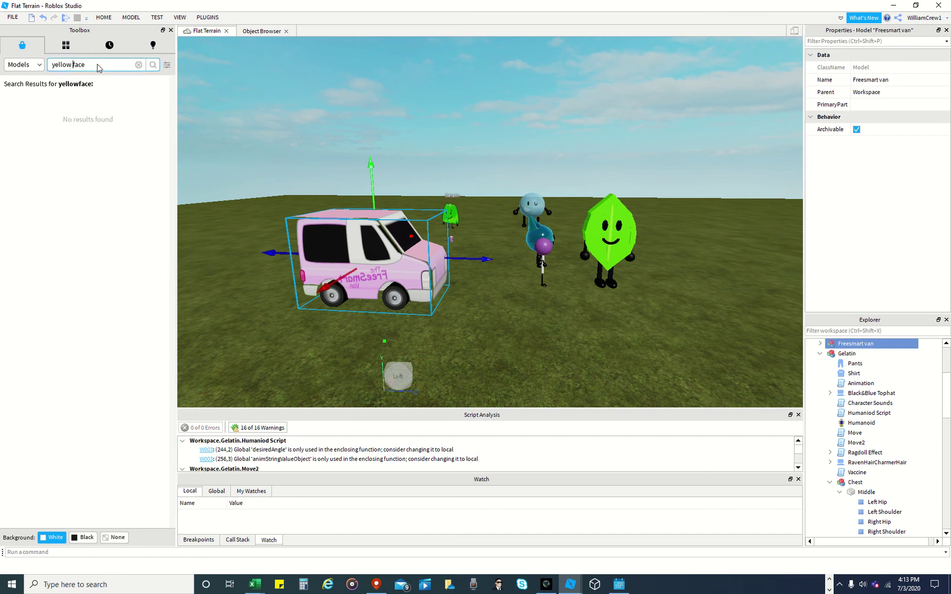
click(54, 67)
text(bfdi)
key(Return)
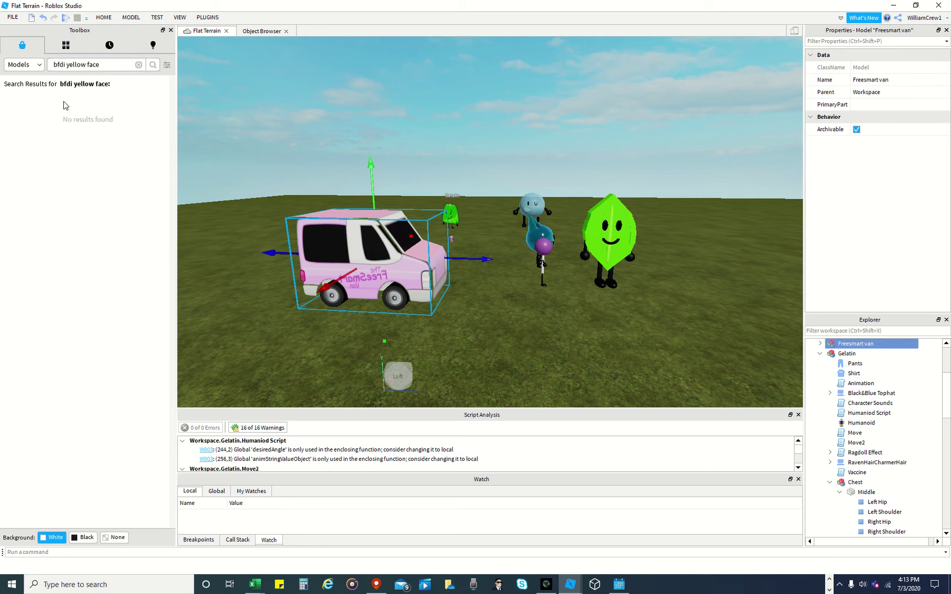
Insert a sphere part near Bubble, undo the accidental recoloring of the van, and color the sphere yellow
click(104, 18)
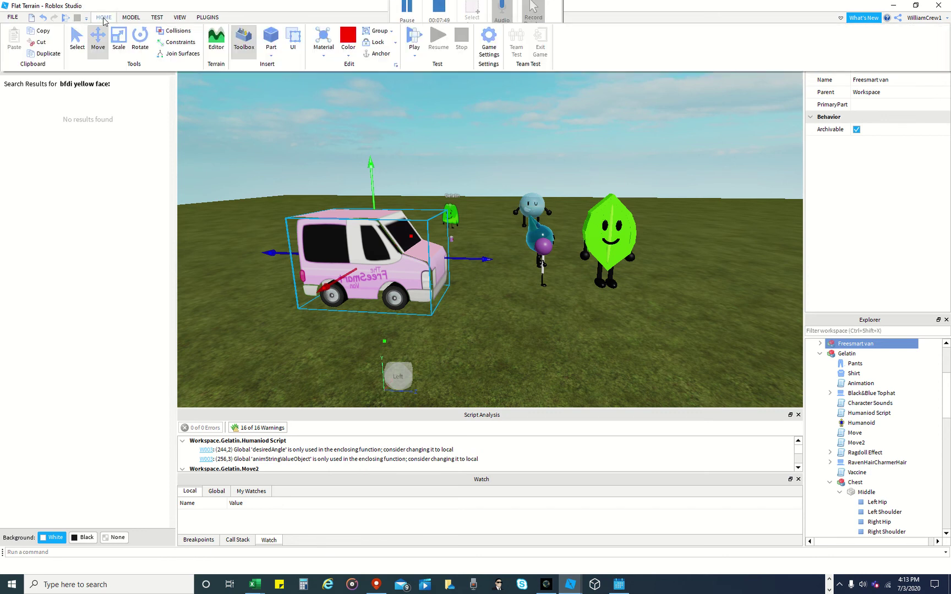
click(140, 18)
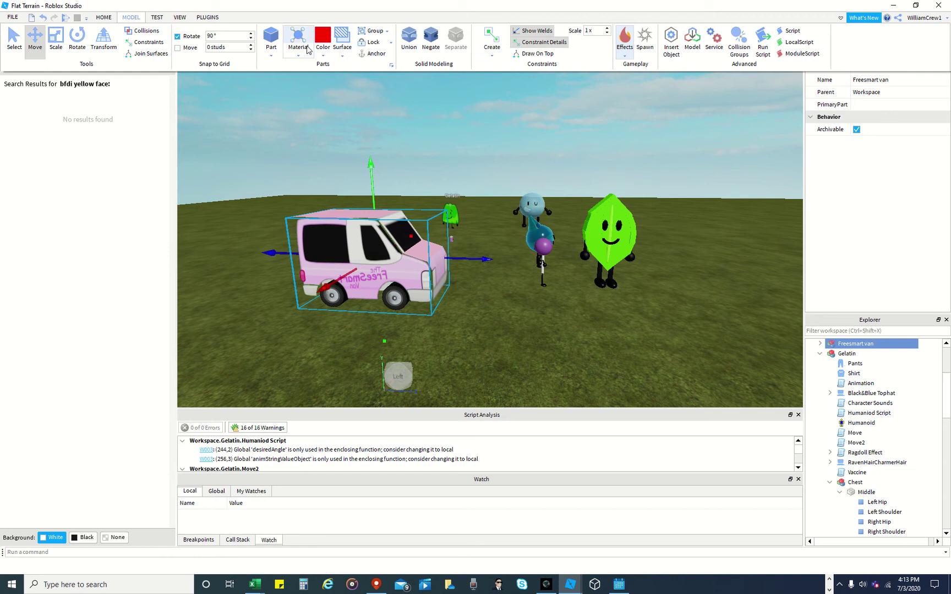
click(267, 54)
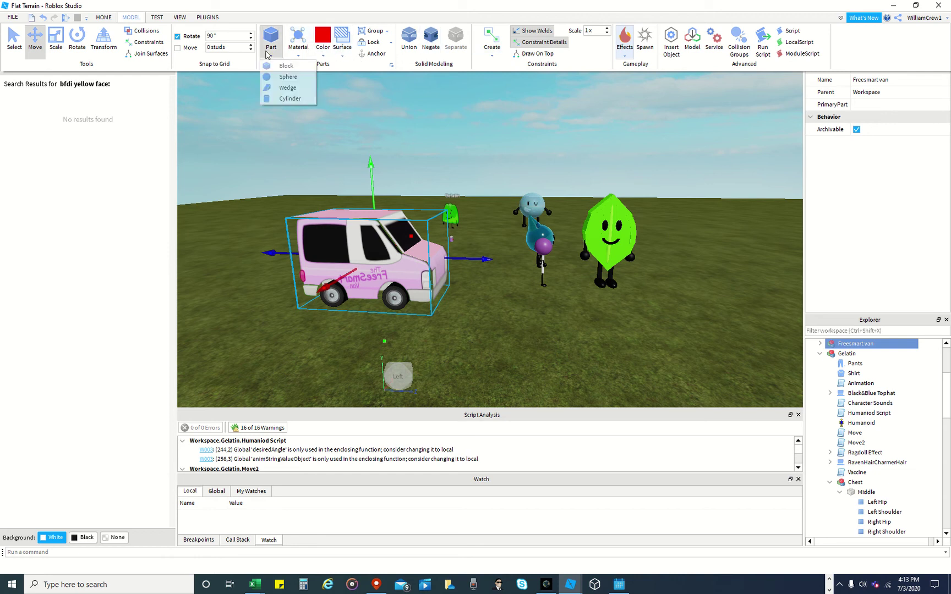
click(287, 77)
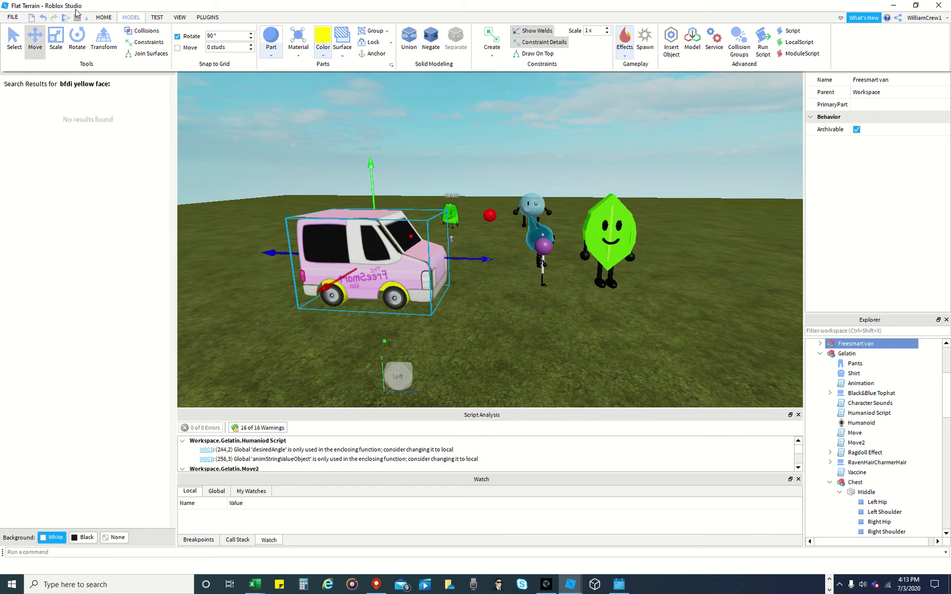
click(103, 17)
key(ctrl+z)
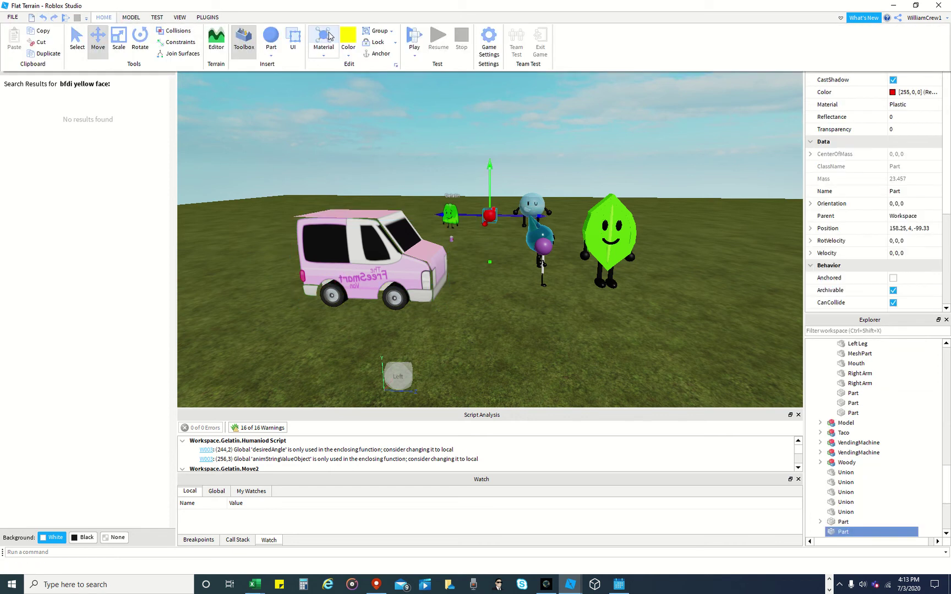
click(348, 35)
Move Gelatin to the other side of Bubble, away from the yellow sphere
drag(444, 215, 561, 247)
click(460, 222)
scroll(586, 203, up, 3)
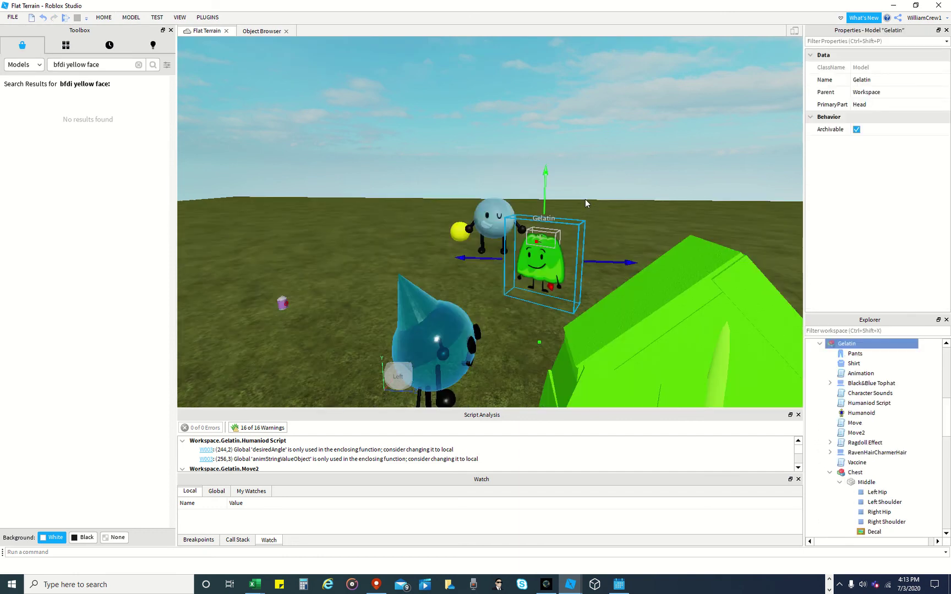
right_drag(486, 364, 371, 199)
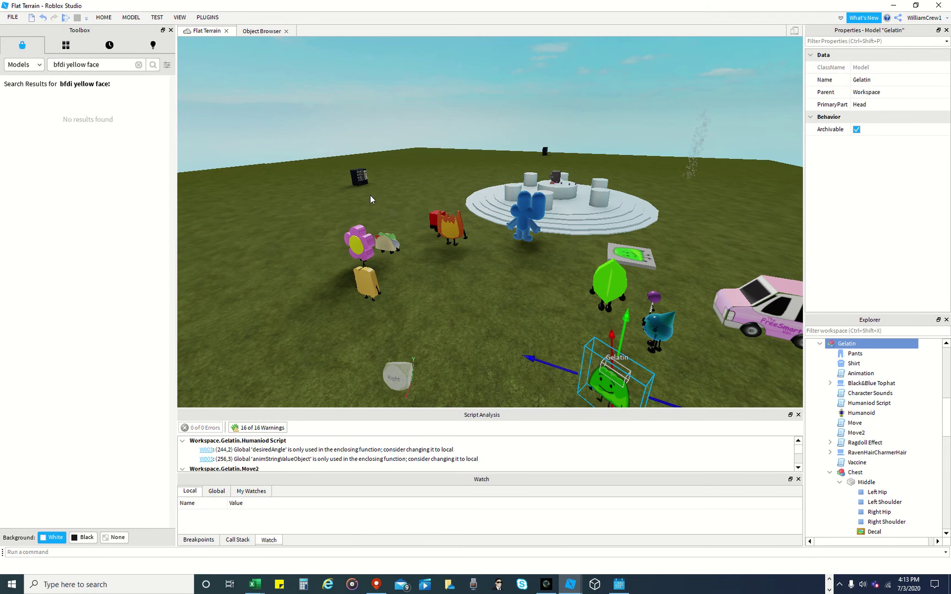
Move Taco away from Flower to the far side of the platform, near Blocky and Firey
scroll(371, 199, up, 3)
drag(430, 271, 345, 314)
click(475, 253)
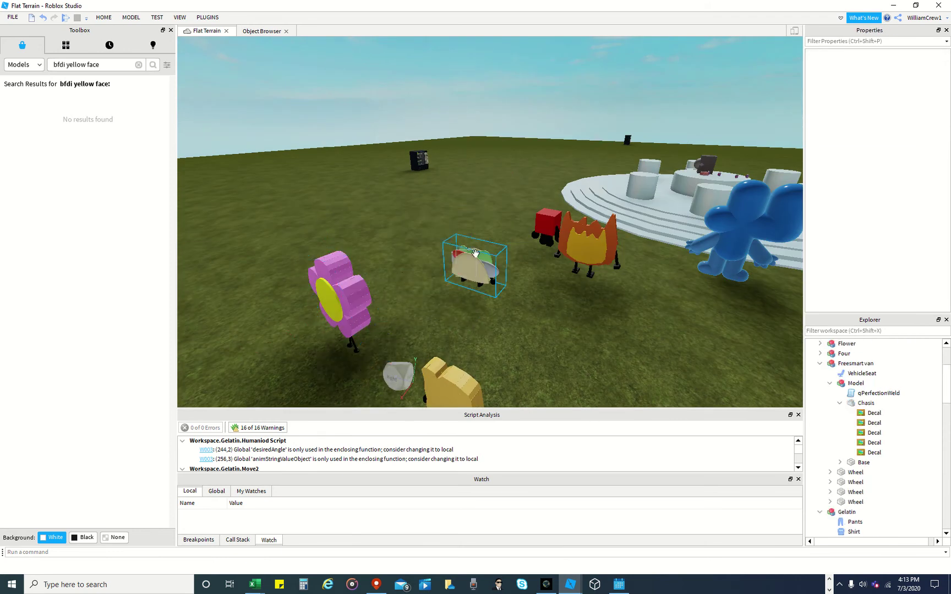
drag(476, 253, 554, 166)
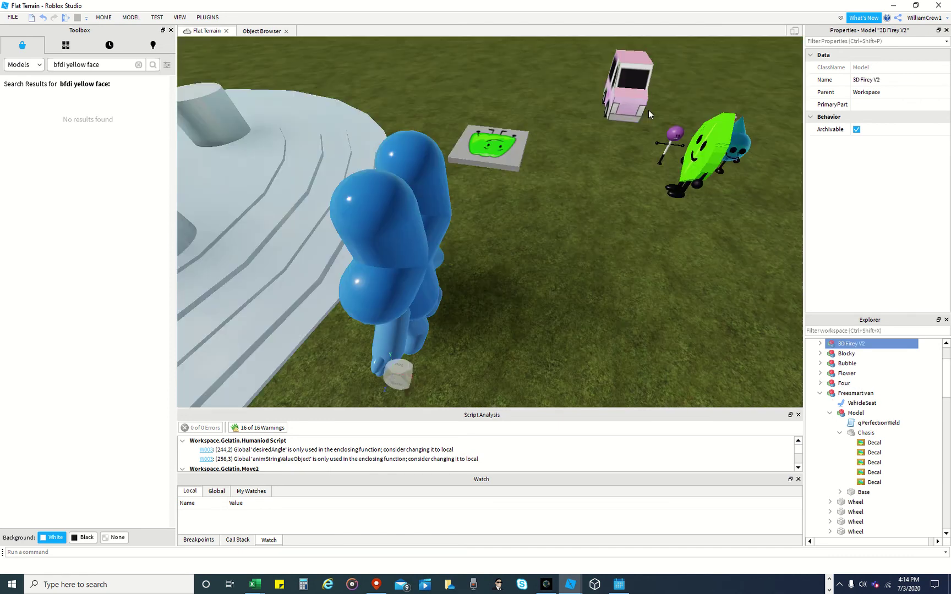
Move Leafy and the teardrop character to the far side of the platform so that they stand side by side
drag(700, 151, 425, 106)
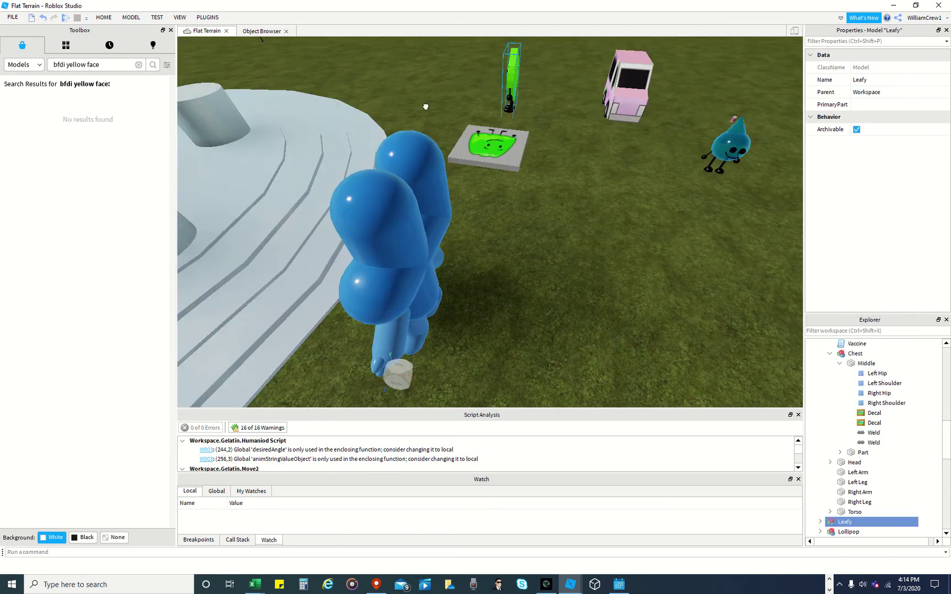
click(721, 149)
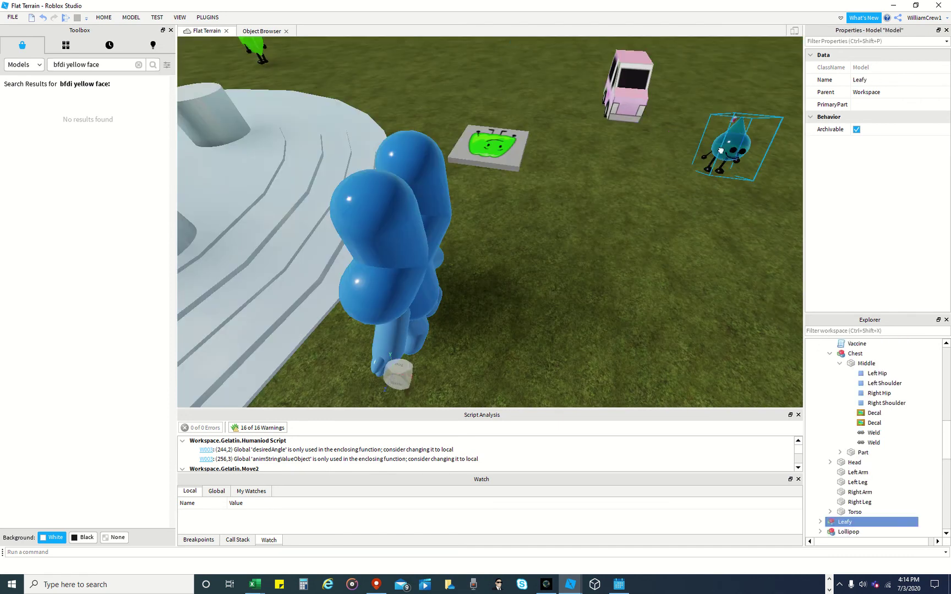
drag(720, 150, 225, 57)
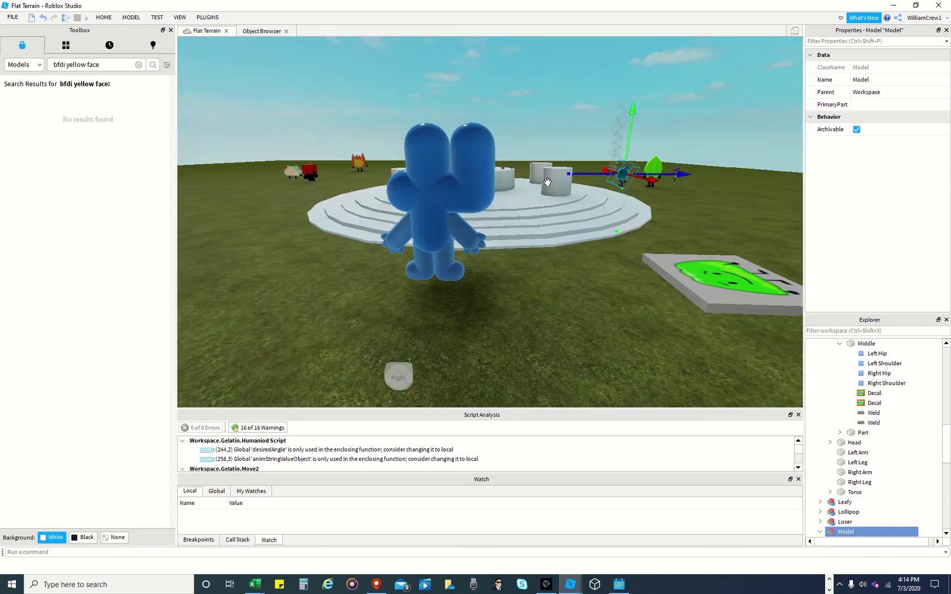
scroll(546, 181, up, 10)
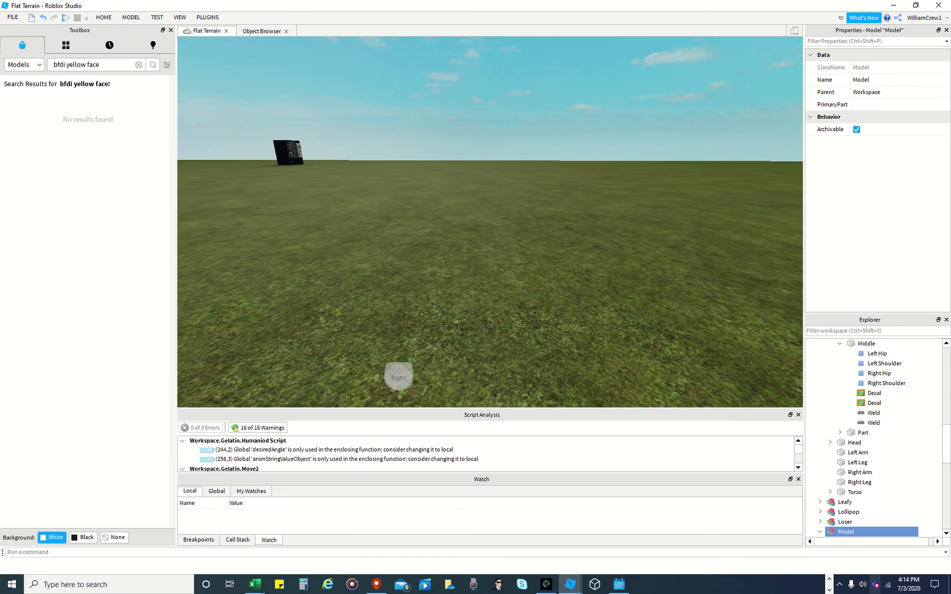
click(829, 579)
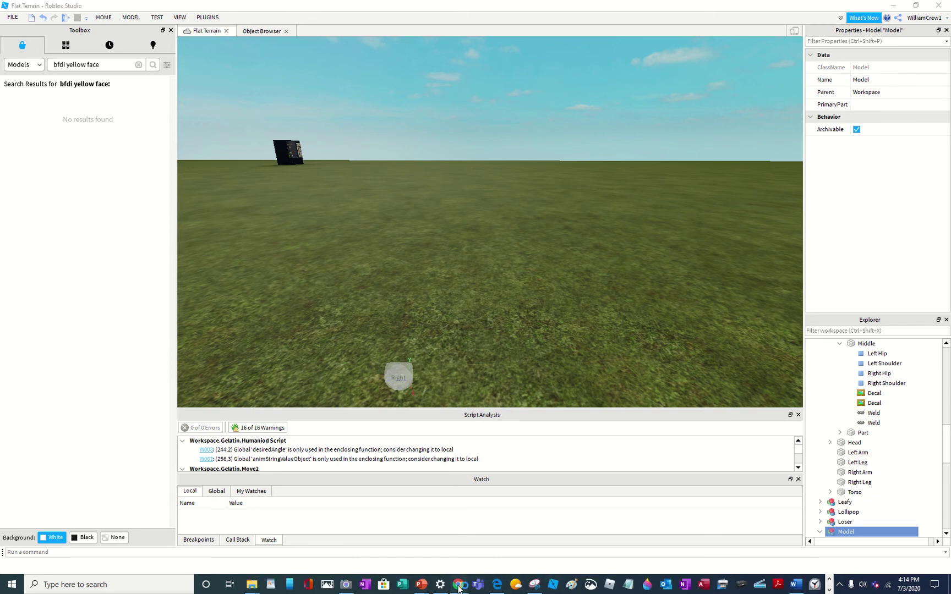
mouse_move(459, 586)
click(509, 531)
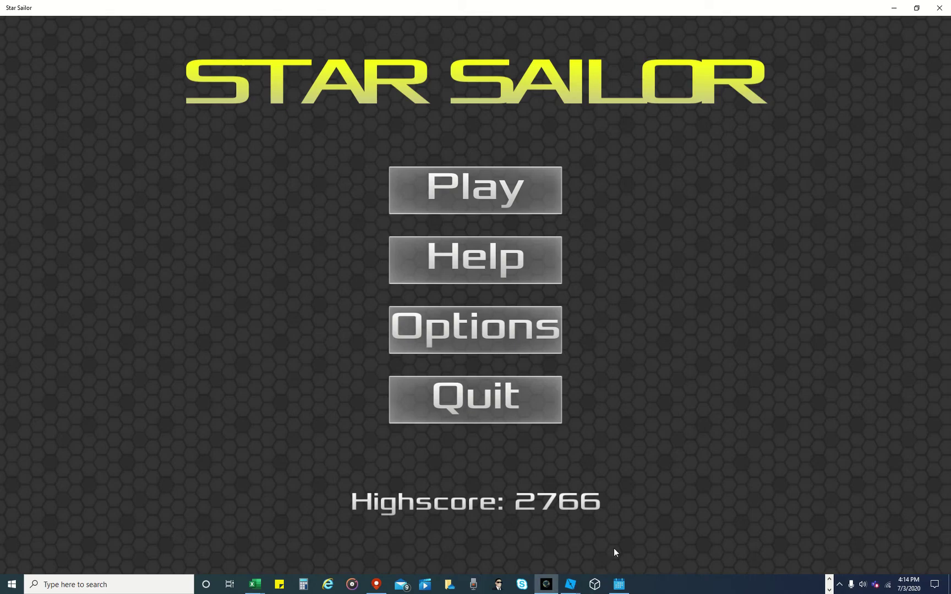
mouse_move(570, 584)
click(727, 541)
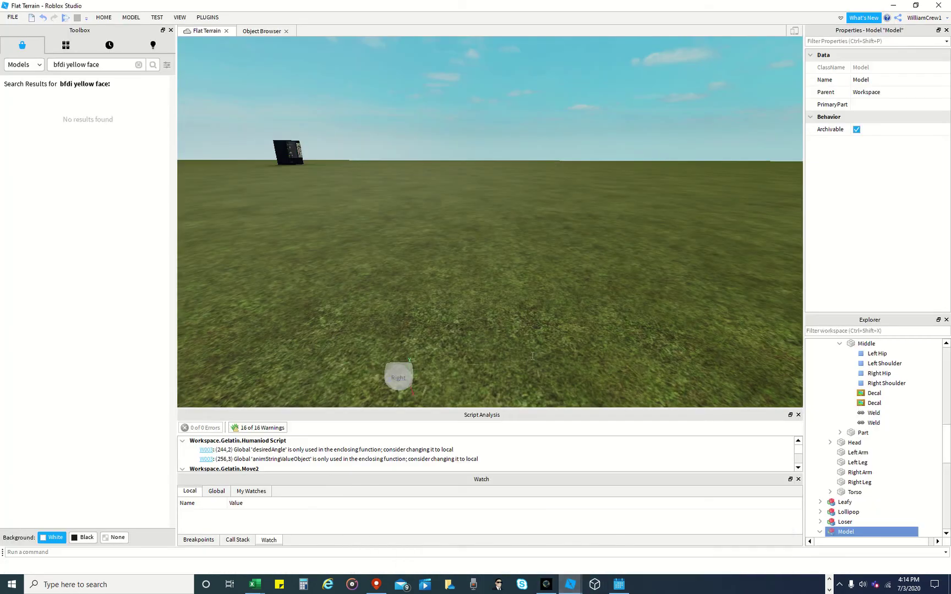
Move Leafy away from the teardrop character and place Bubble and Gelatin beside the teardrop character at the platform's edge
right_drag(532, 356, 524, 195)
scroll(591, 229, down, 10)
right_drag(591, 230, 585, 221)
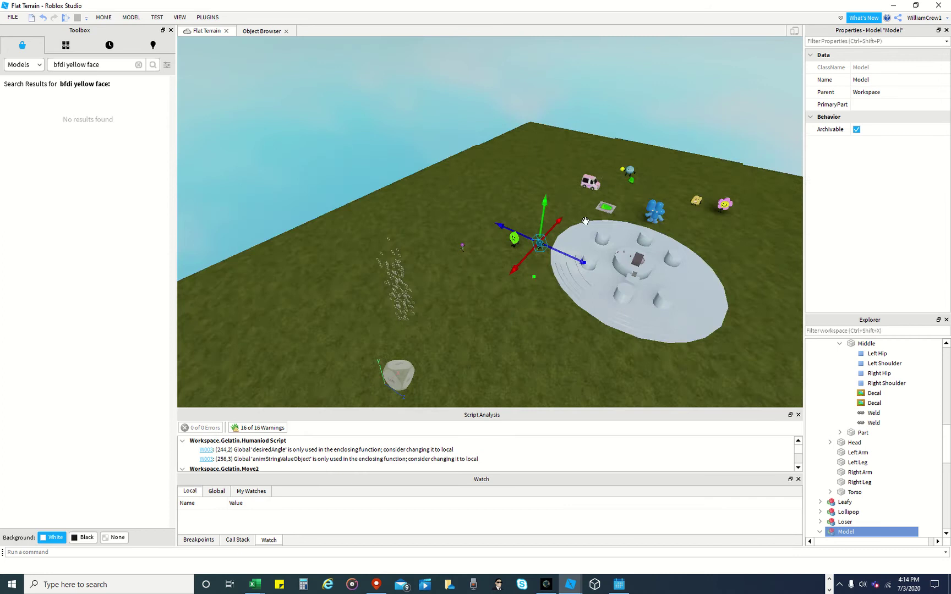
scroll(540, 256, up, 3)
scroll(539, 256, up, 5)
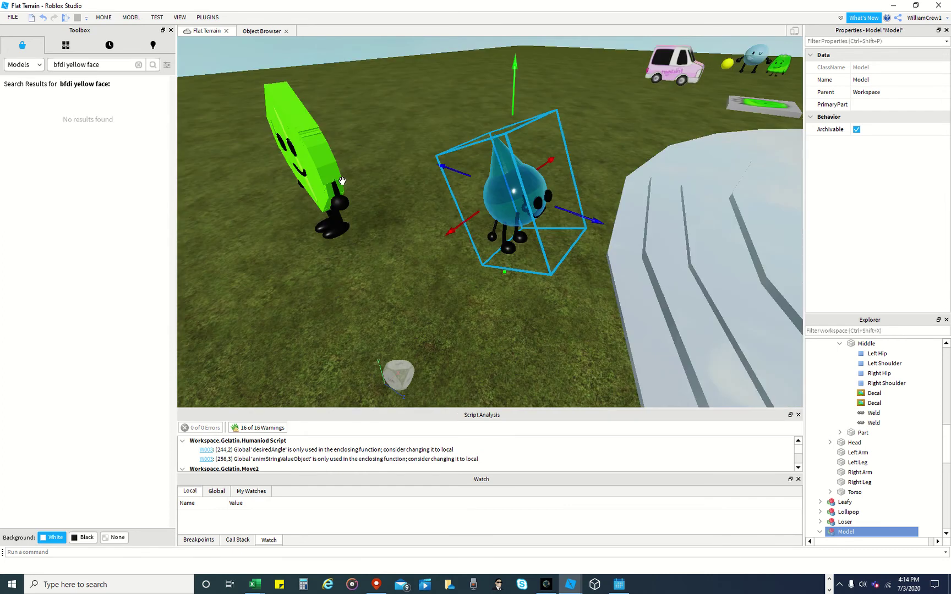
drag(342, 181, 602, 129)
drag(756, 58, 380, 206)
drag(778, 65, 759, 160)
scroll(327, 214, down, 5)
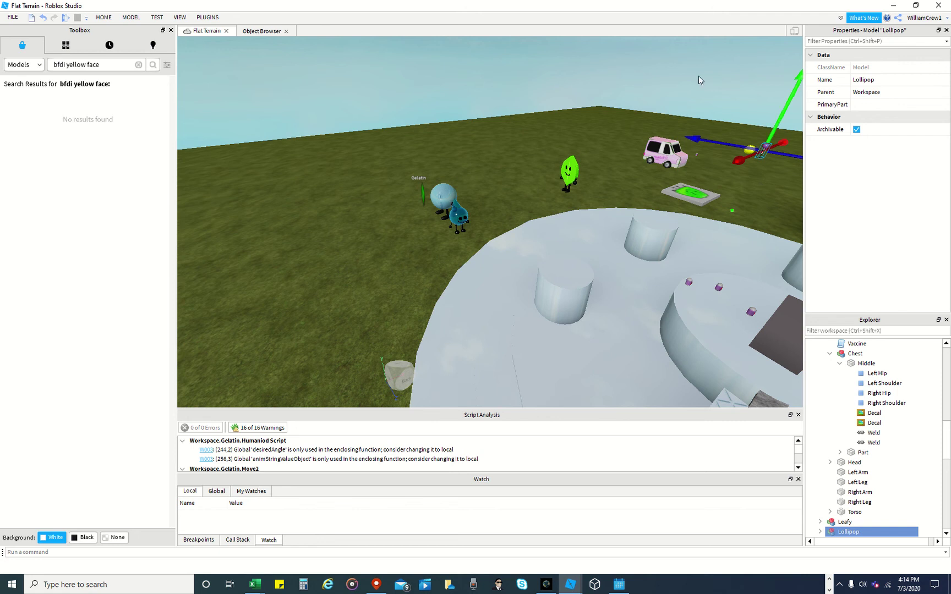
Move the FreeSmart van farther out onto the open grass and place Leafy near Lollipop and the yellow sphere
scroll(631, 188, up, 6)
right_drag(680, 160, 686, 157)
scroll(686, 157, down, 4)
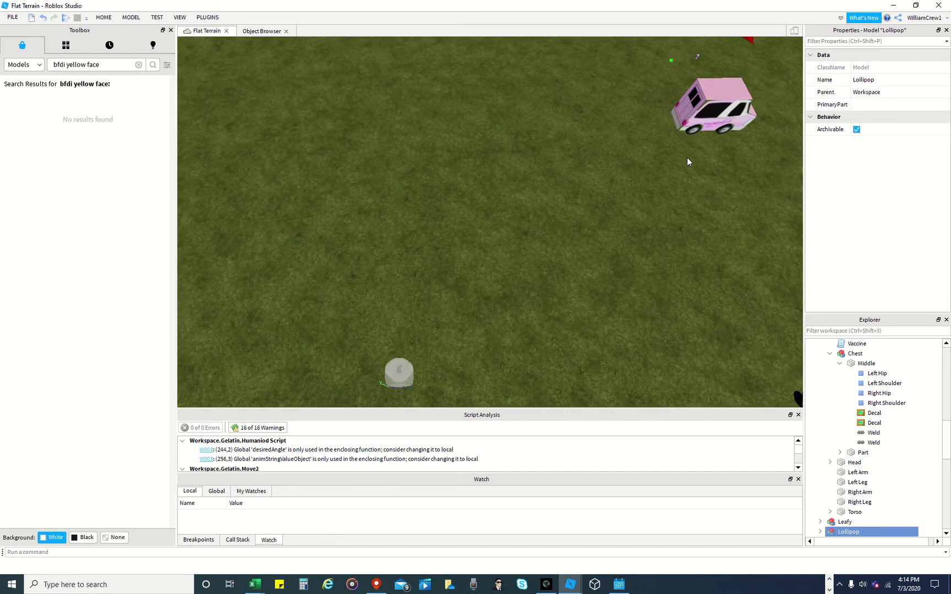
scroll(686, 157, down, 3)
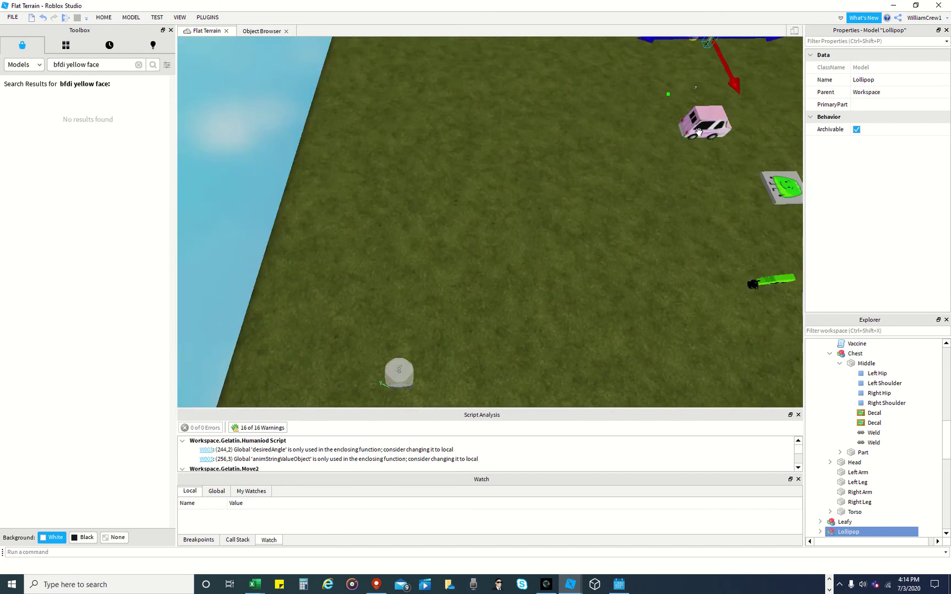
drag(704, 124, 575, 98)
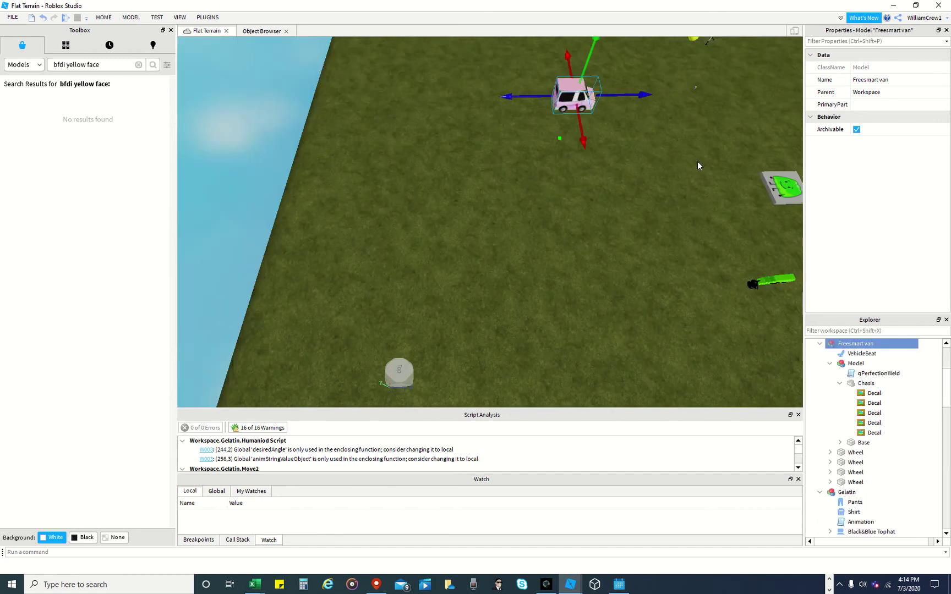
right_drag(698, 162, 363, 214)
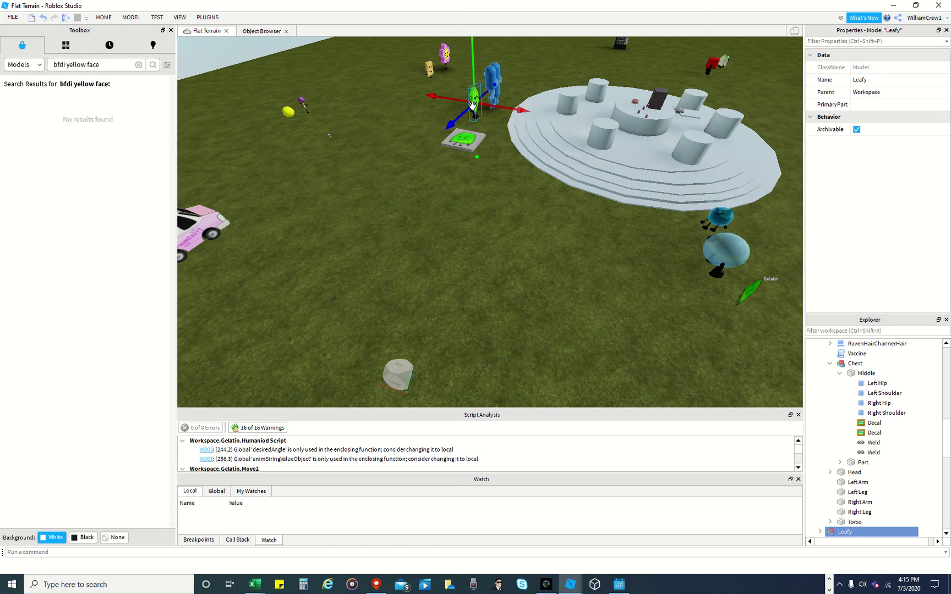
drag(472, 106, 318, 116)
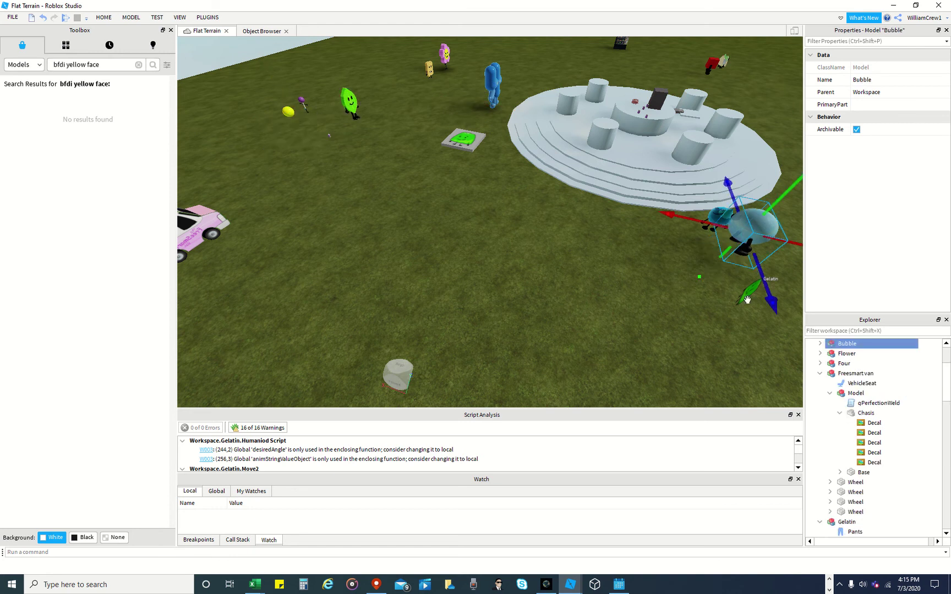
Move Gelatin closer to the teardrop character and shift Bubble to Gelatin's other side
drag(746, 299, 750, 217)
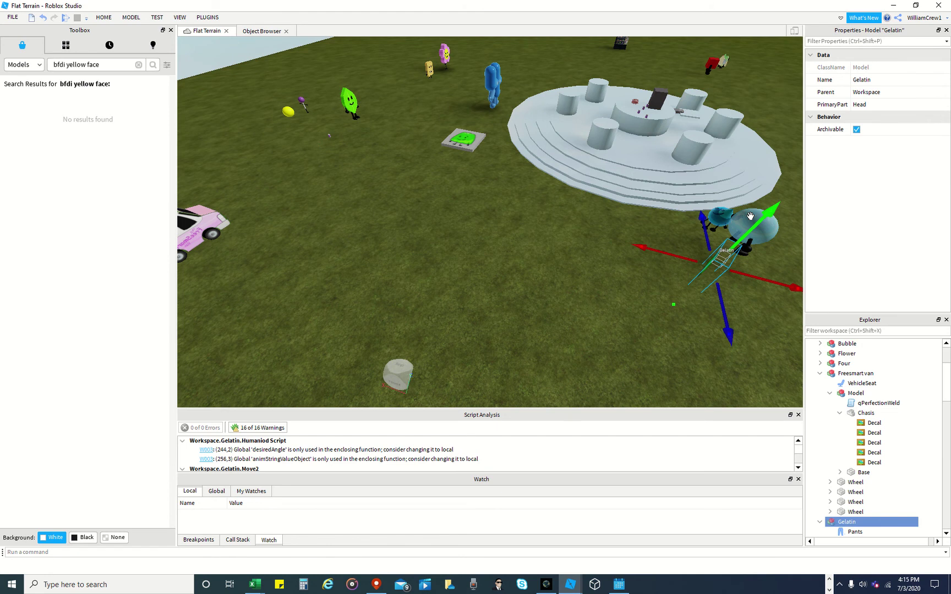
click(765, 228)
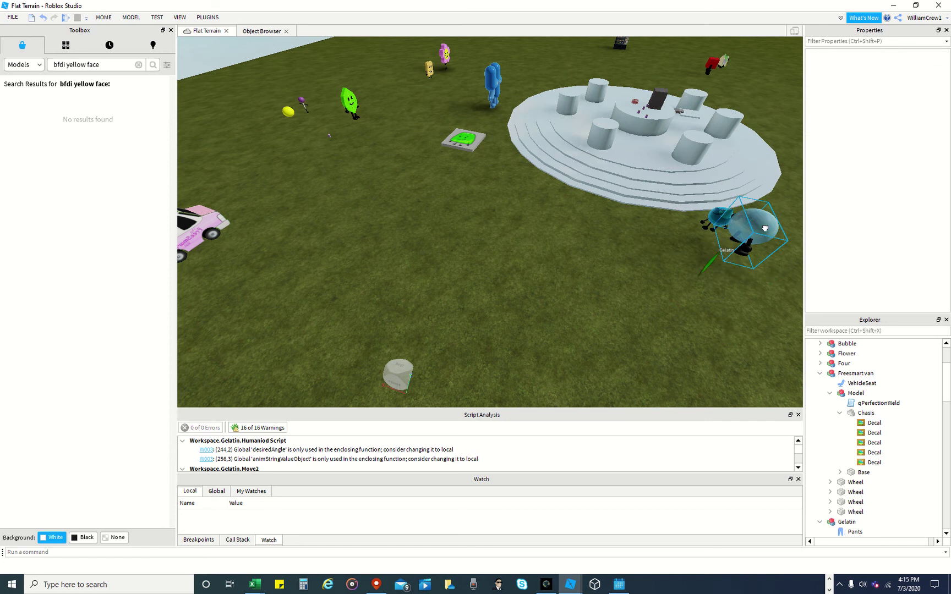
drag(764, 228, 456, 255)
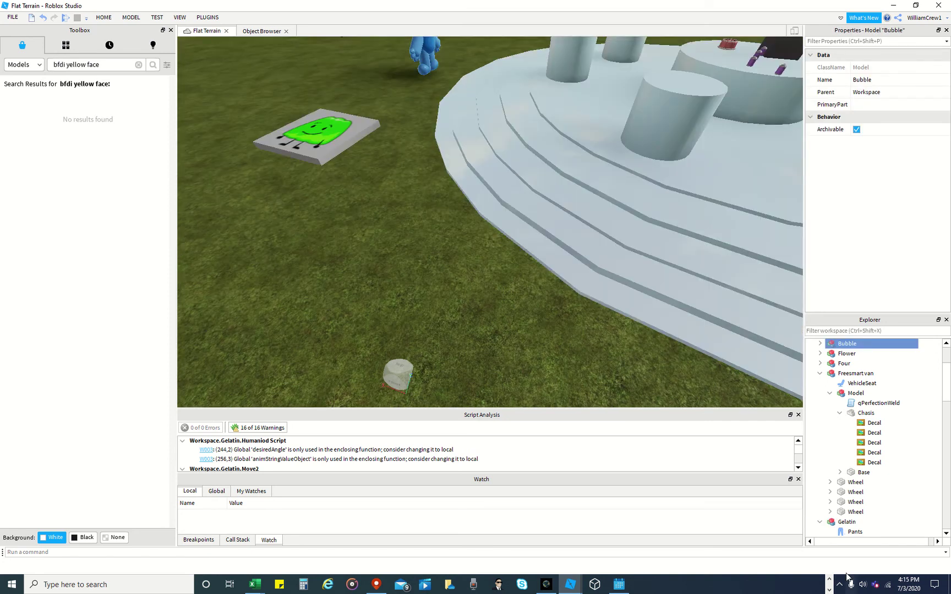
click(829, 589)
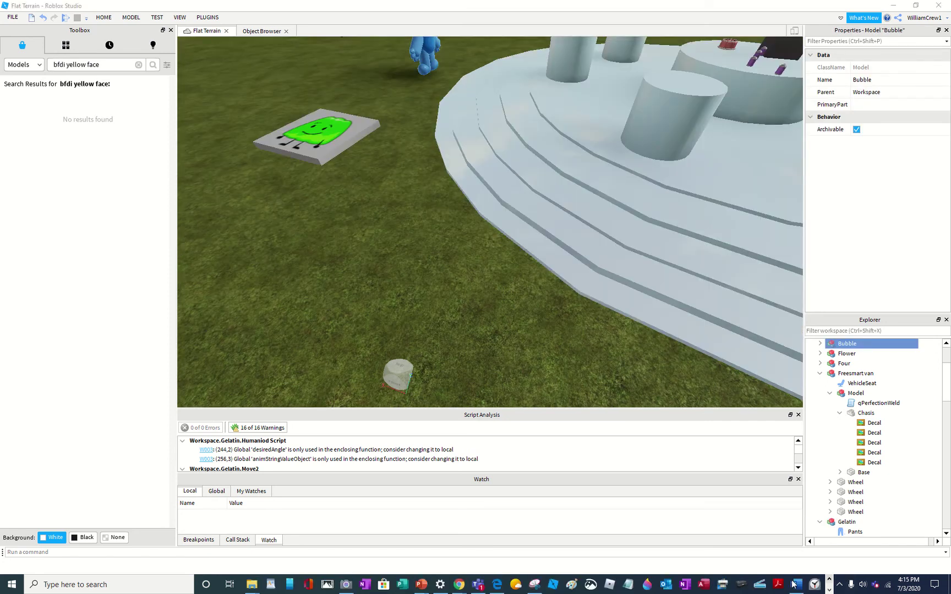
mouse_move(457, 584)
mouse_move(447, 544)
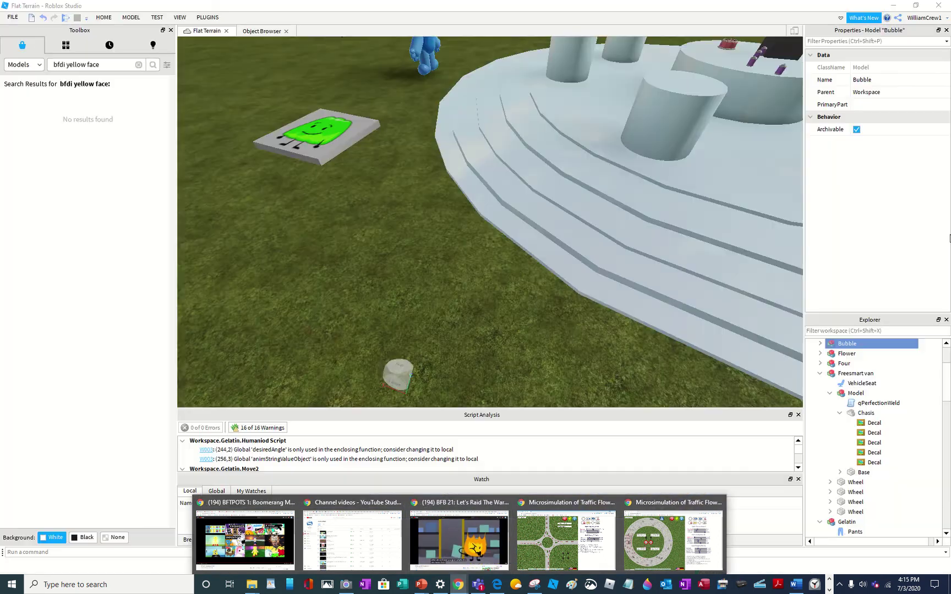
Examine the food vending machine's shelves and selection buttons up close
right_drag(624, 119, 529, 151)
scroll(603, 121, down, 8)
scroll(528, 151, up, 3)
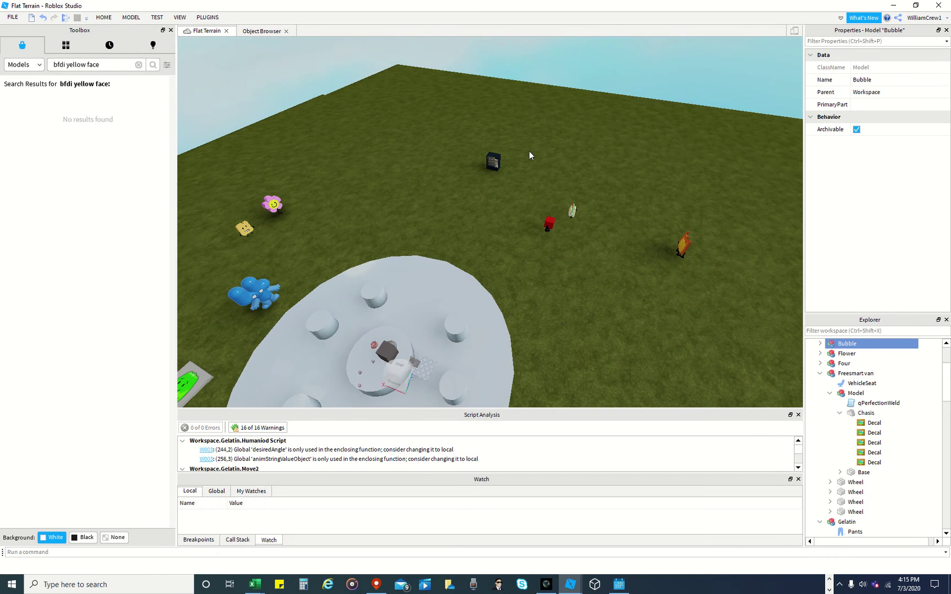
scroll(528, 150, up, 8)
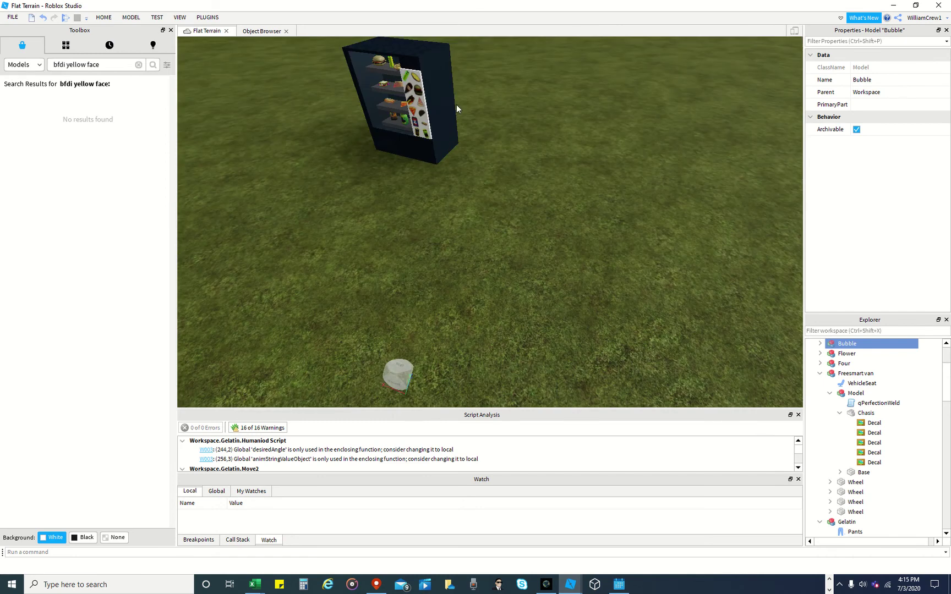
click(421, 103)
click(421, 103)
scroll(446, 113, up, 3)
scroll(446, 120, up, 4)
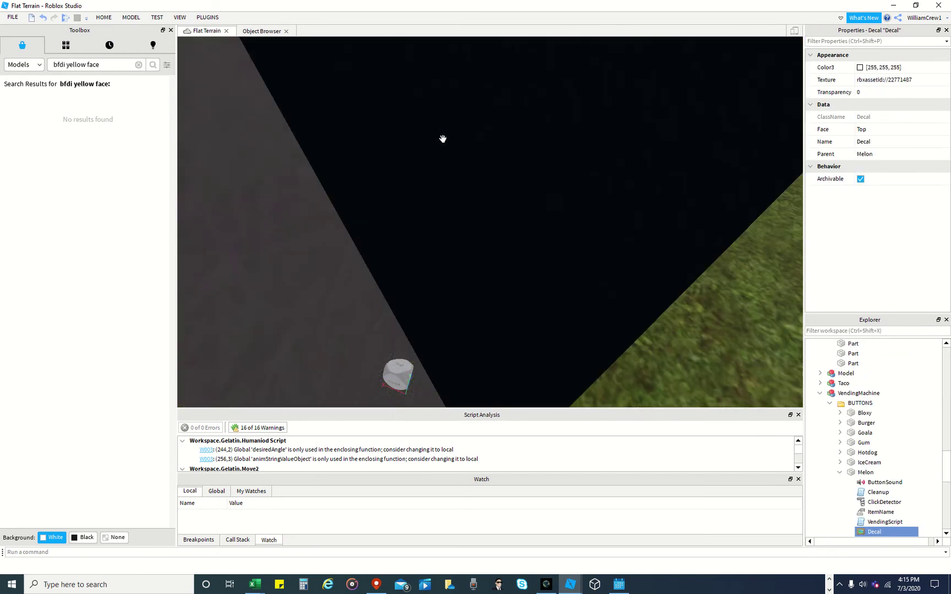
right_drag(443, 139, 433, 141)
scroll(434, 141, down, 8)
scroll(434, 141, up, 4)
right_drag(555, 107, 656, 99)
scroll(655, 102, up, 4)
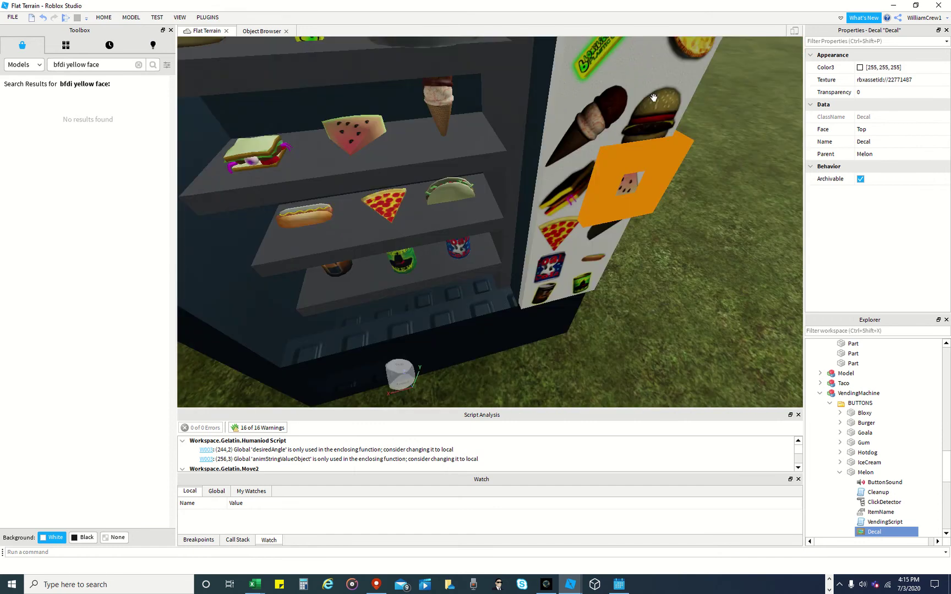
scroll(660, 93, down, 5)
scroll(660, 94, up, 3)
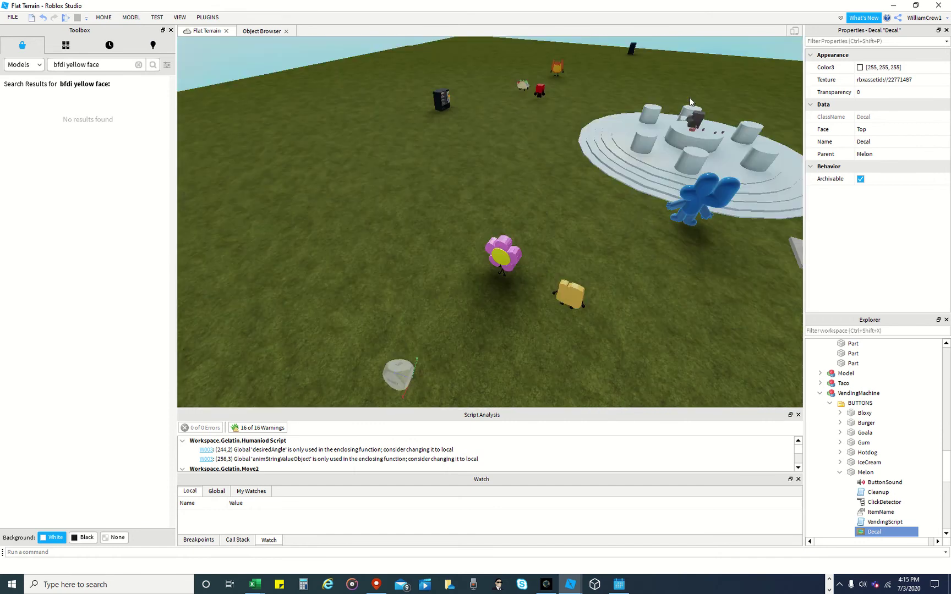
Move Blocky and Taco across the grass toward Firey so that the two stand close together
scroll(449, 77, up, 5)
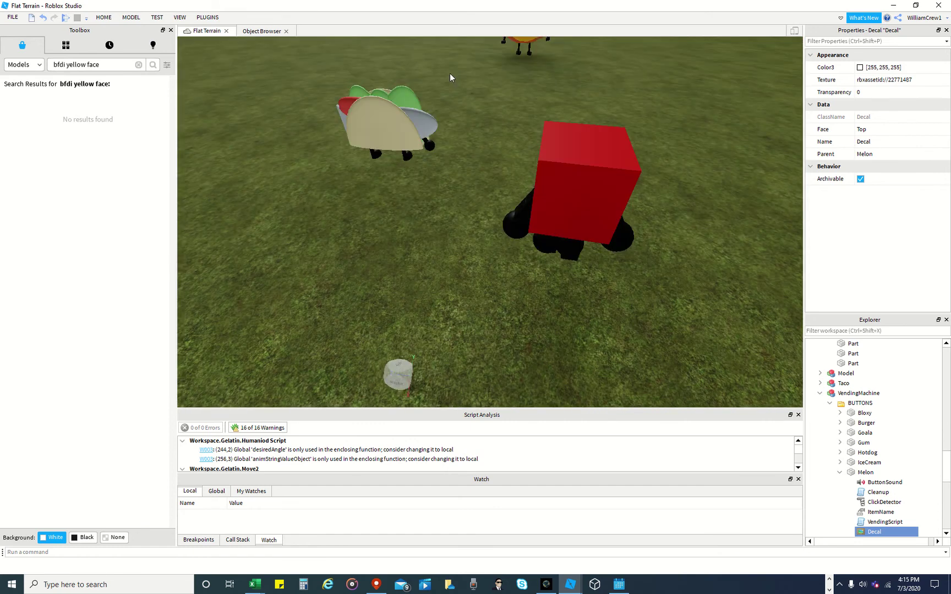
drag(391, 120, 423, 137)
drag(572, 222, 580, 162)
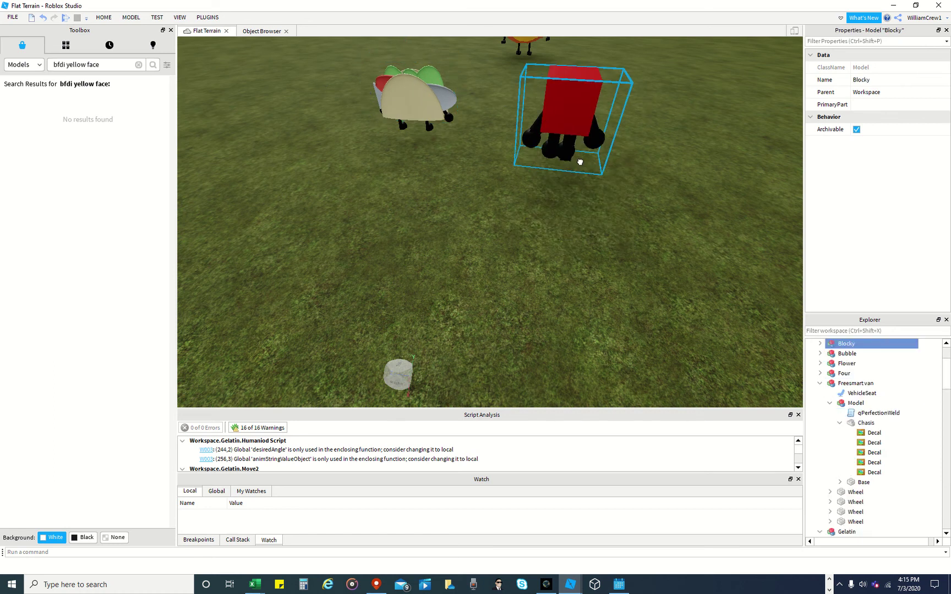
key(ctrl+2)
right_drag(639, 116, 640, 117)
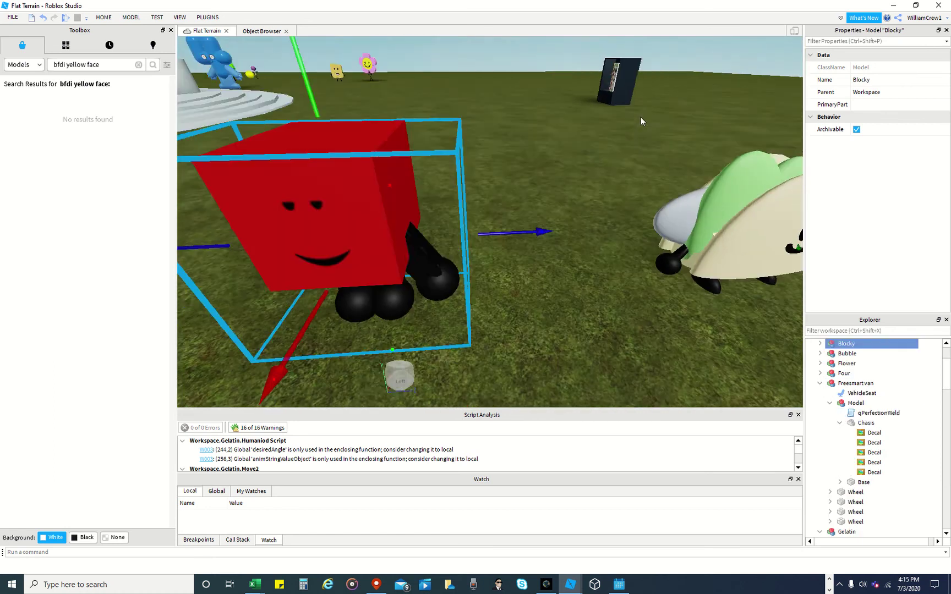
drag(577, 108, 447, 314)
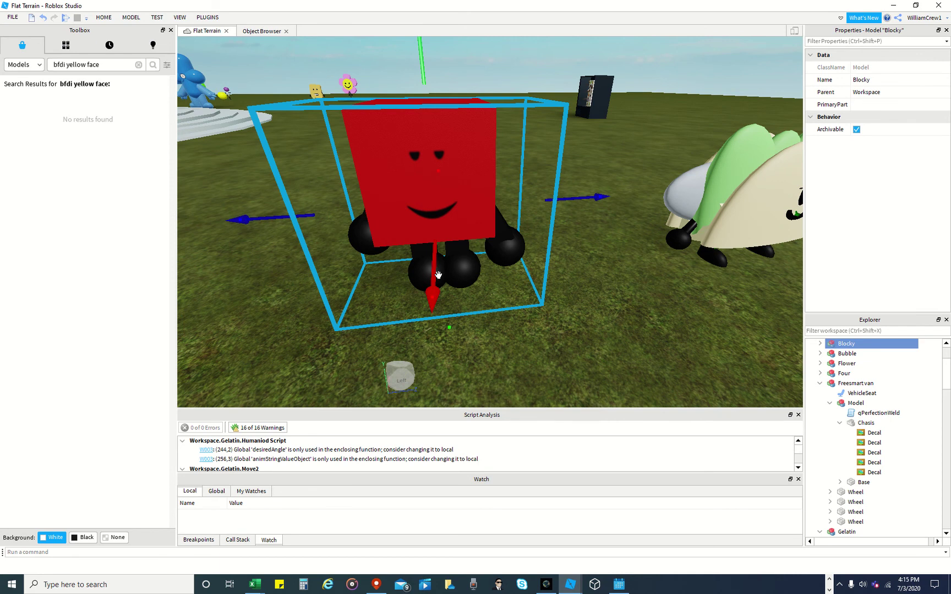
drag(691, 243, 584, 266)
drag(501, 245, 459, 278)
Search the model library for "forks"
right_drag(458, 279, 446, 231)
scroll(463, 266, down, 4)
click(102, 68)
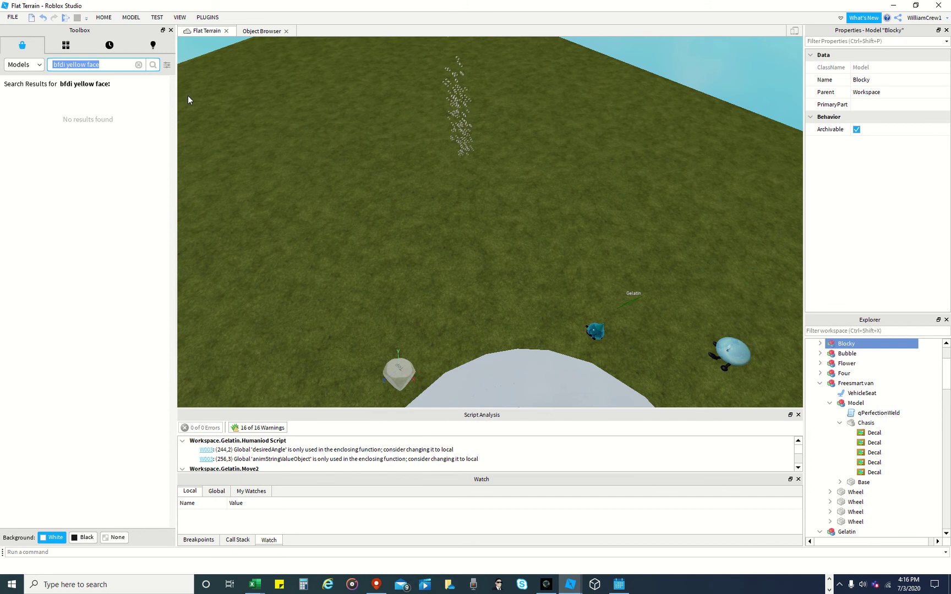
text(forkd\)
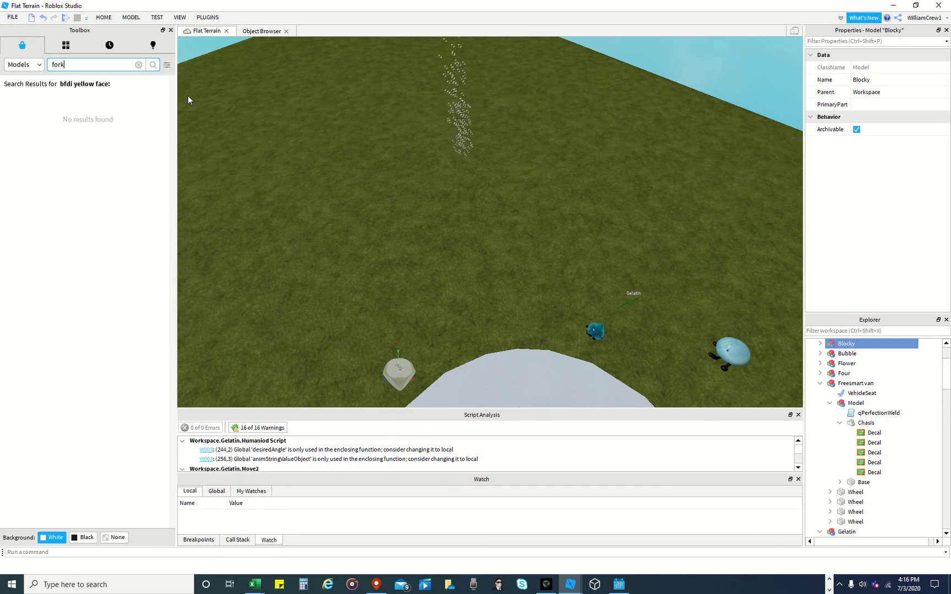
key(BackSpace)
key(BackSpace)
text(s)
key(Return)
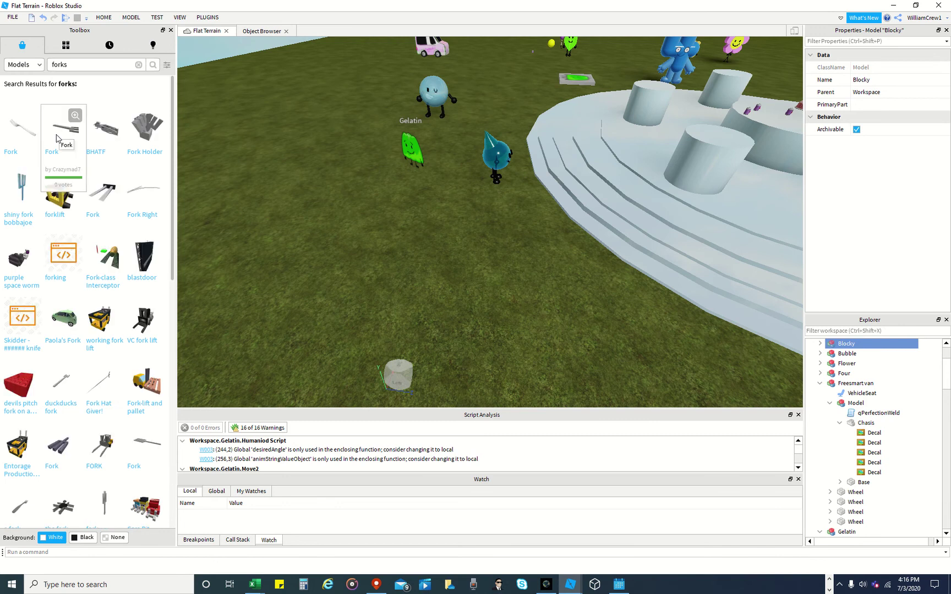
Insert four copies of the gray Fork model and gather them in a tight group on the grass near Gelatin
click(58, 138)
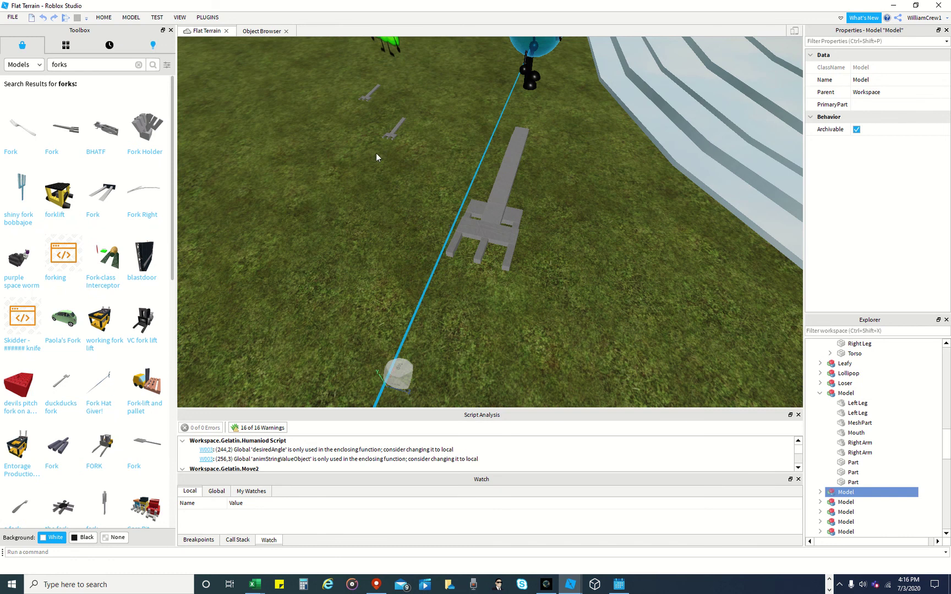
click(432, 144)
drag(431, 144, 389, 98)
drag(502, 199, 422, 139)
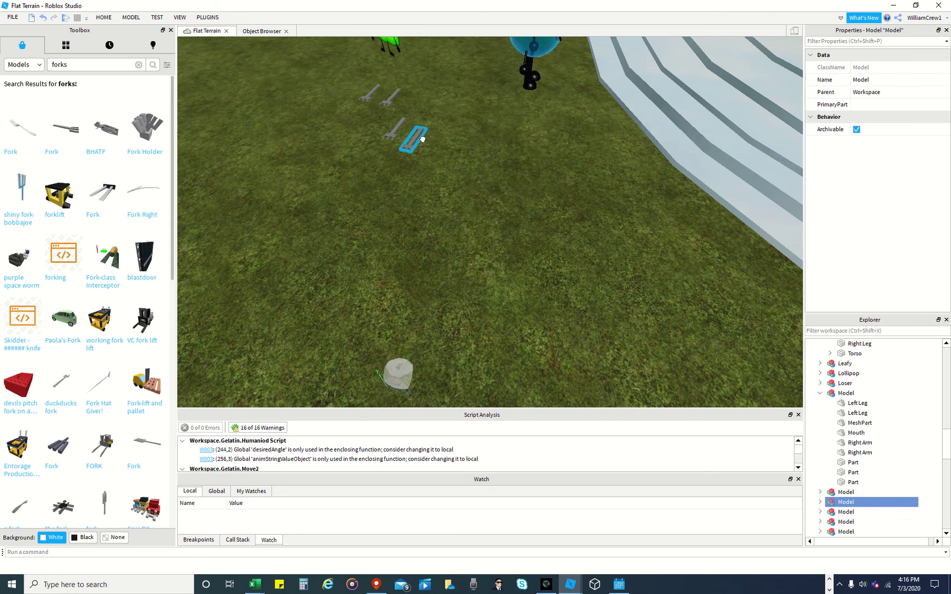
Move Bubble closer to Gelatin and the teardrop character
right_drag(422, 139, 484, 134)
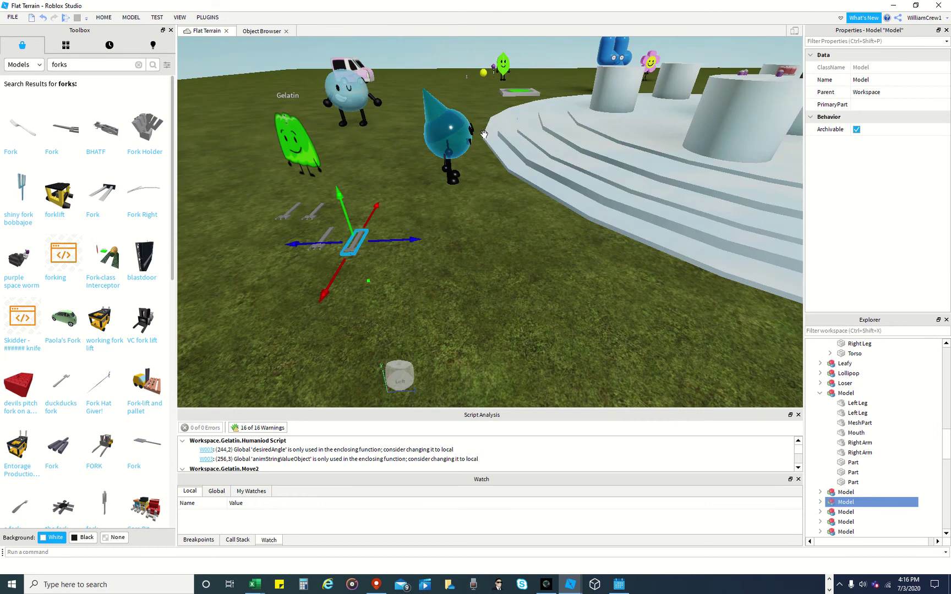
drag(349, 91, 358, 164)
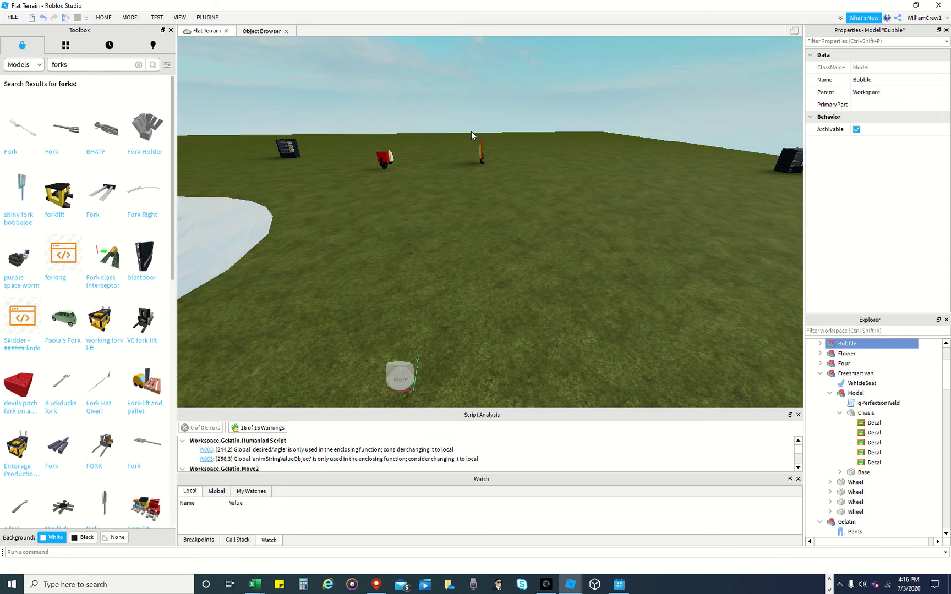
scroll(471, 131, up, 5)
right_drag(403, 148, 373, 156)
scroll(526, 109, up, 5)
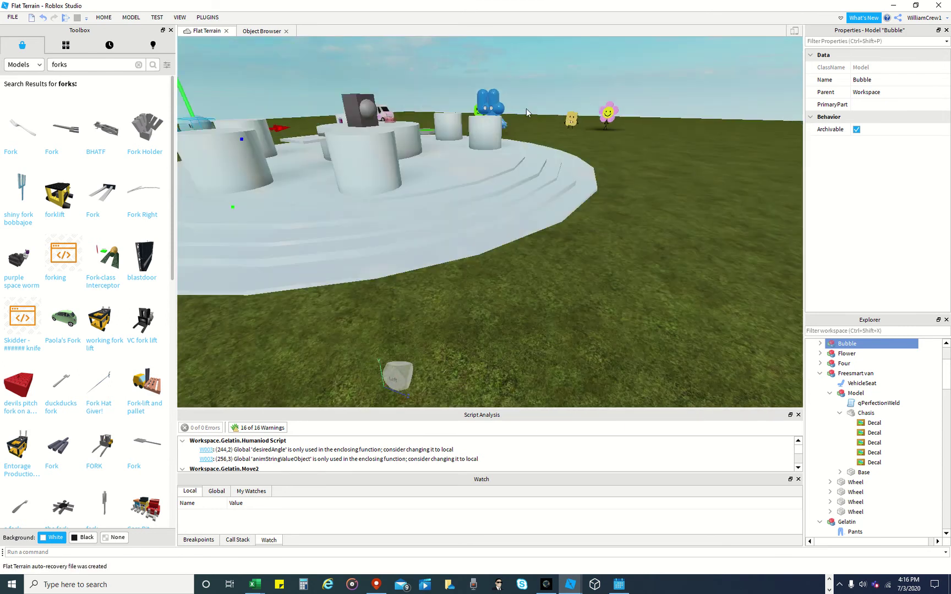
scroll(526, 111, up, 3)
right_drag(526, 110, 519, 88)
scroll(521, 90, down, 10)
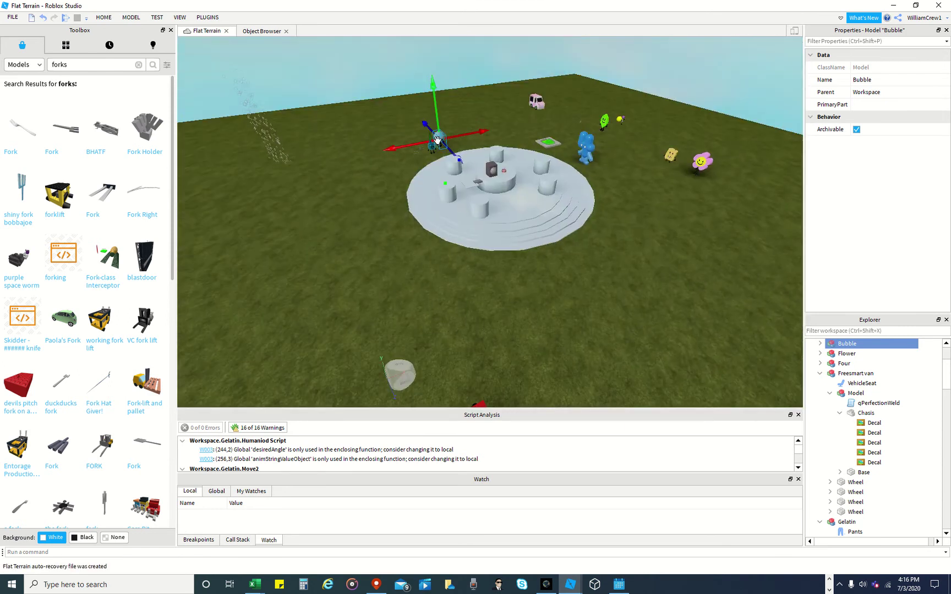
Shift Bubble slightly toward the platform and raise it above the ground
drag(438, 140, 447, 143)
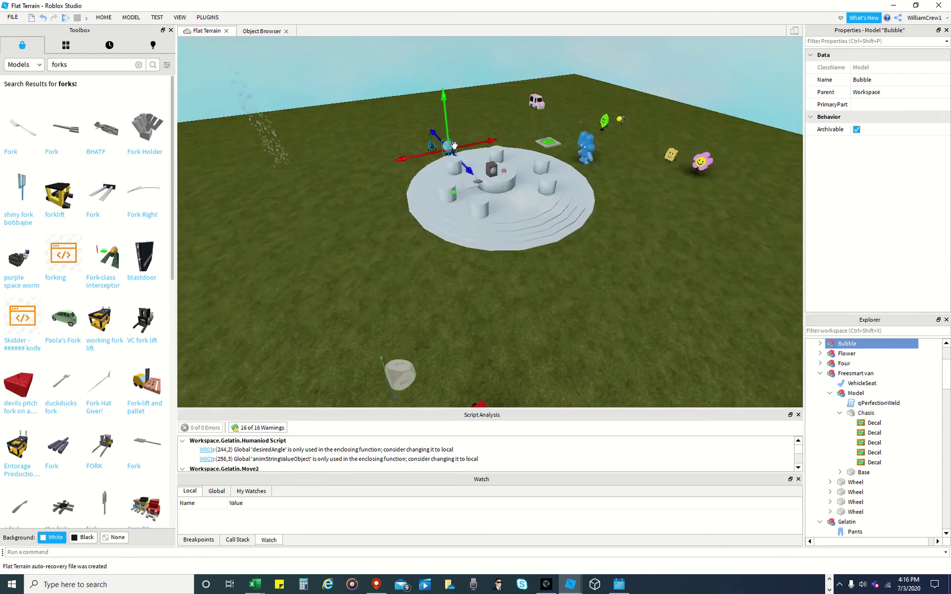
drag(443, 85, 440, 57)
click(103, 17)
click(78, 39)
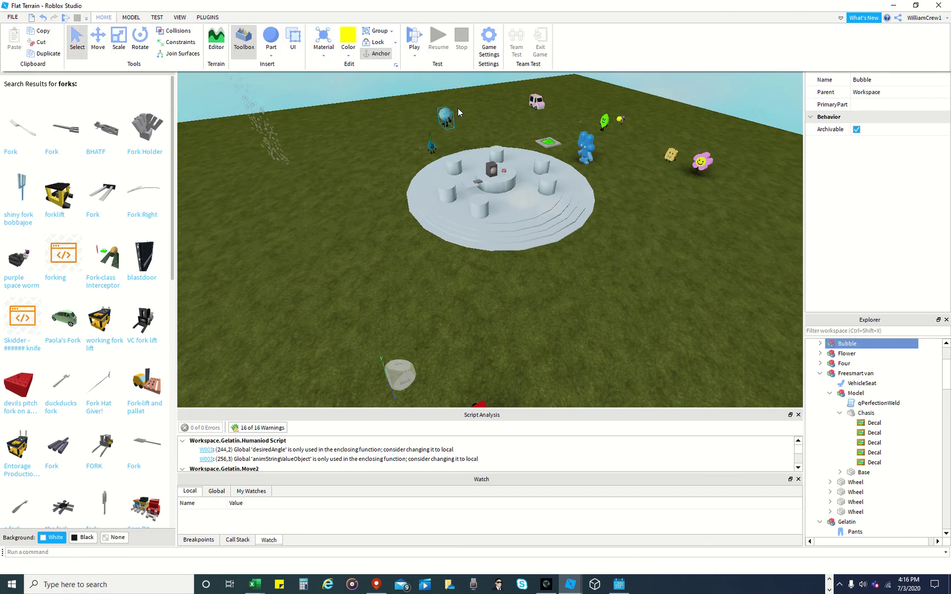
Undo the displacement of Bubble's sphere so that it rejoins the rest of the character
click(446, 115)
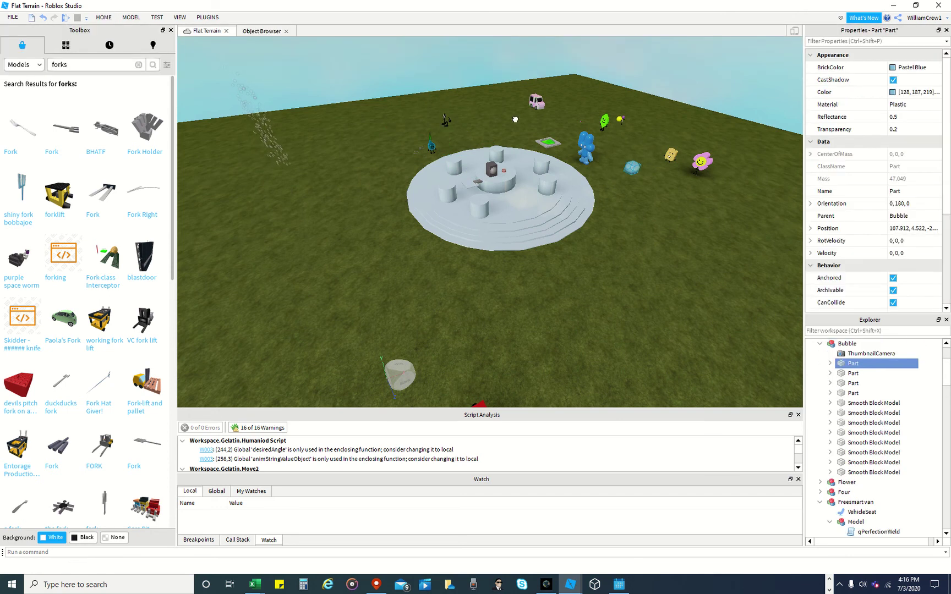
click(44, 18)
scroll(440, 129, up, 6)
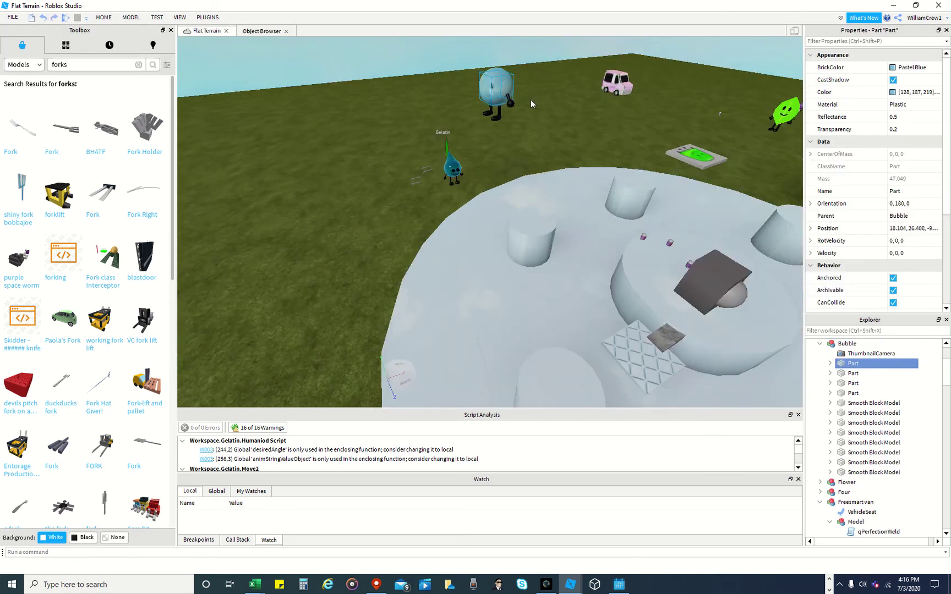
Select the whole Bubble model and try to union its parts into a single solid
drag(458, 60, 542, 147)
drag(481, 88, 574, 133)
drag(471, 53, 552, 132)
click(108, 17)
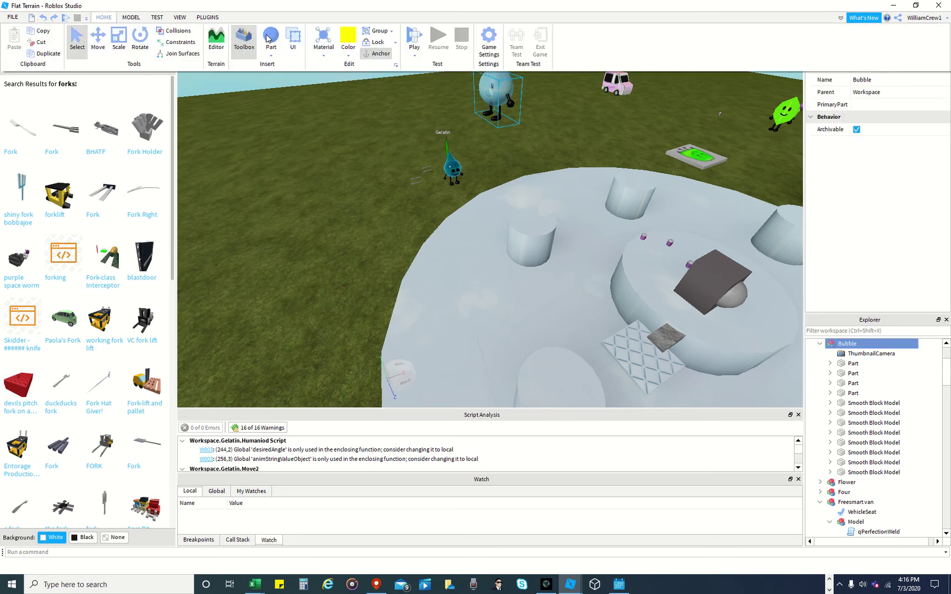
double_click(137, 21)
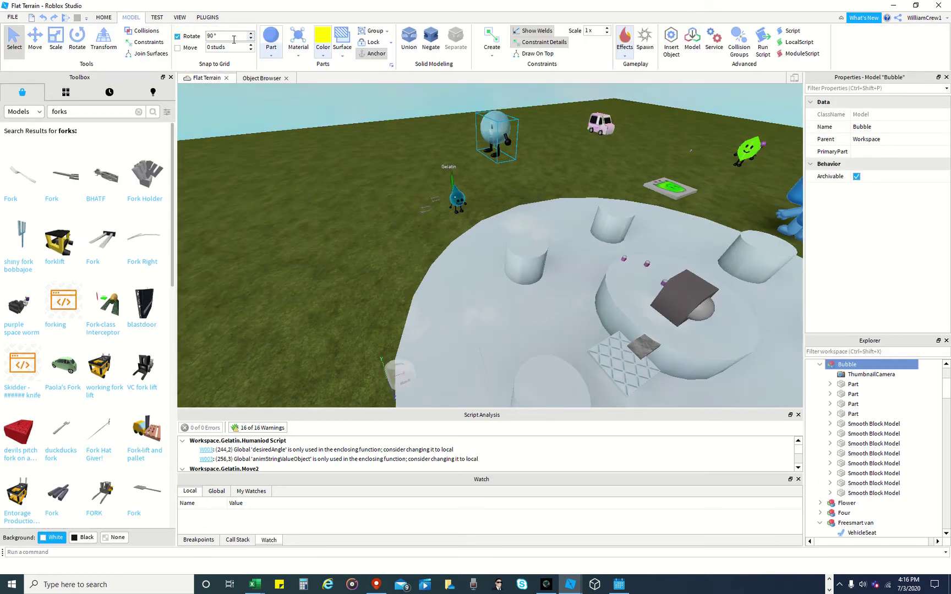
click(407, 39)
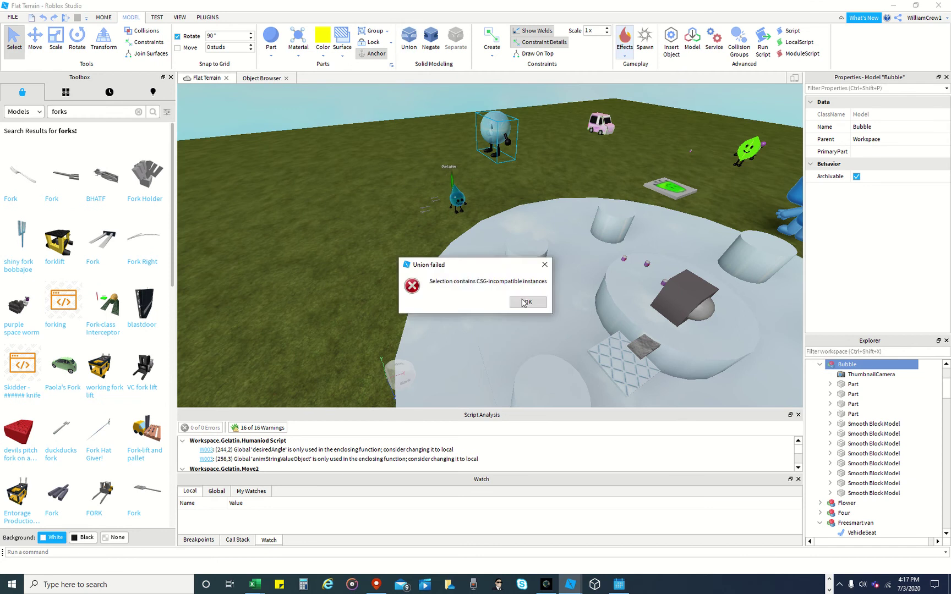
click(523, 302)
Move the whole Bubble model across the scene to the grass right beside Four
drag(498, 134, 770, 190)
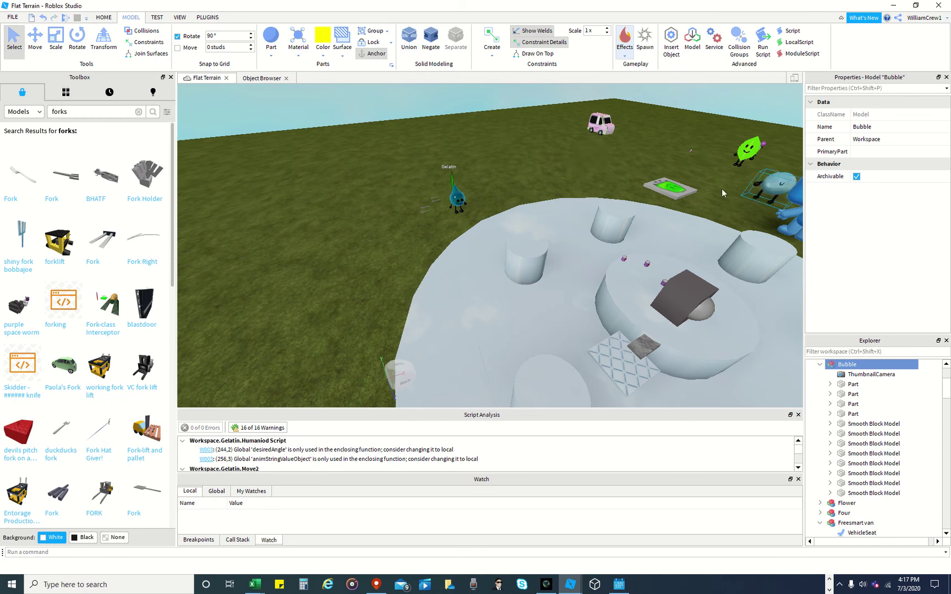
right_drag(721, 190, 498, 163)
scroll(498, 162, up, 3)
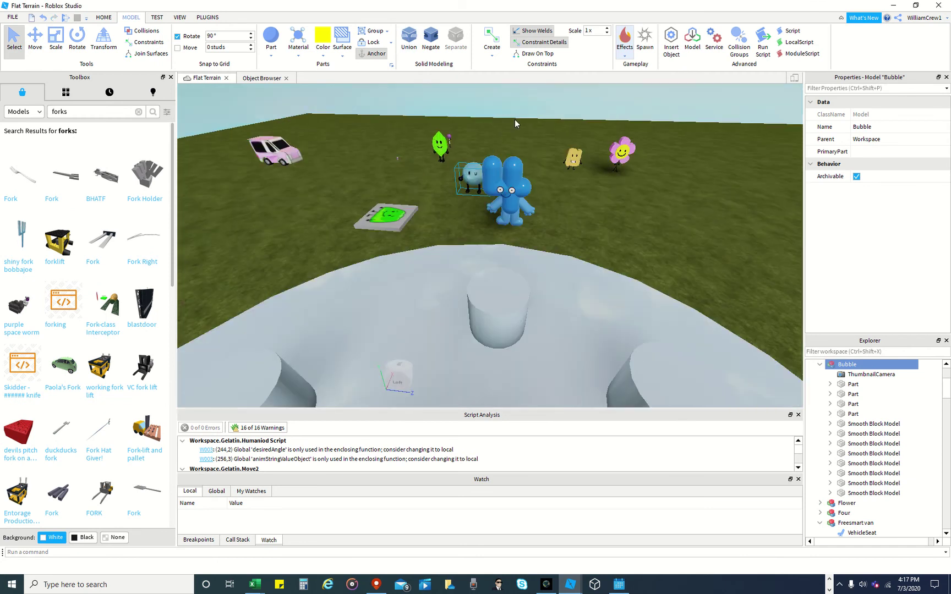
scroll(435, 124, up, 5)
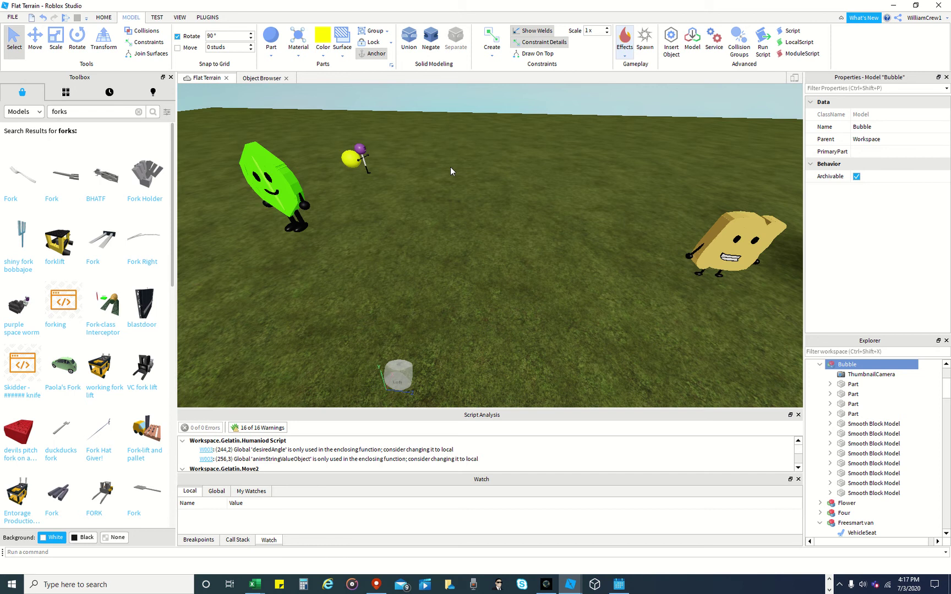
key(f)
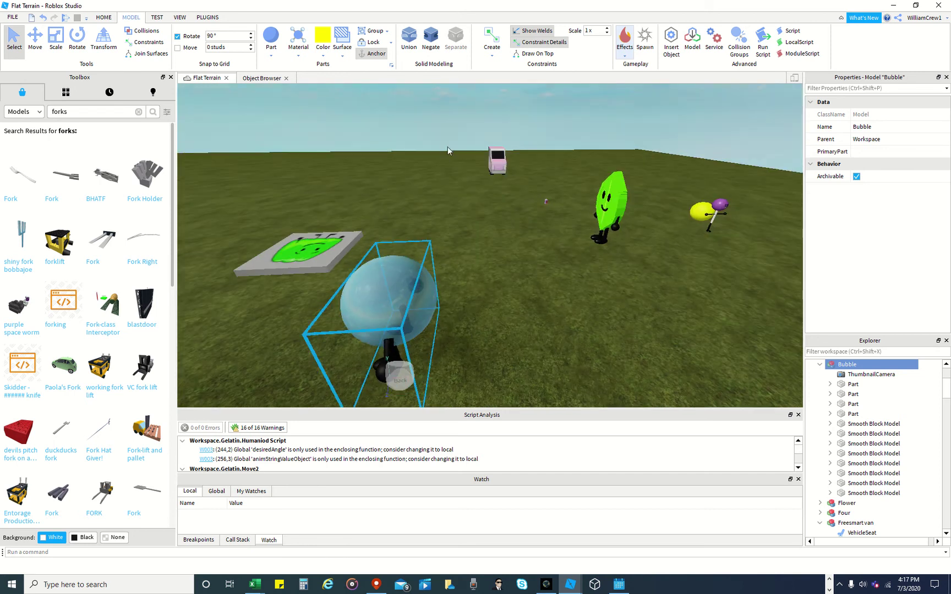
right_drag(494, 180, 491, 165)
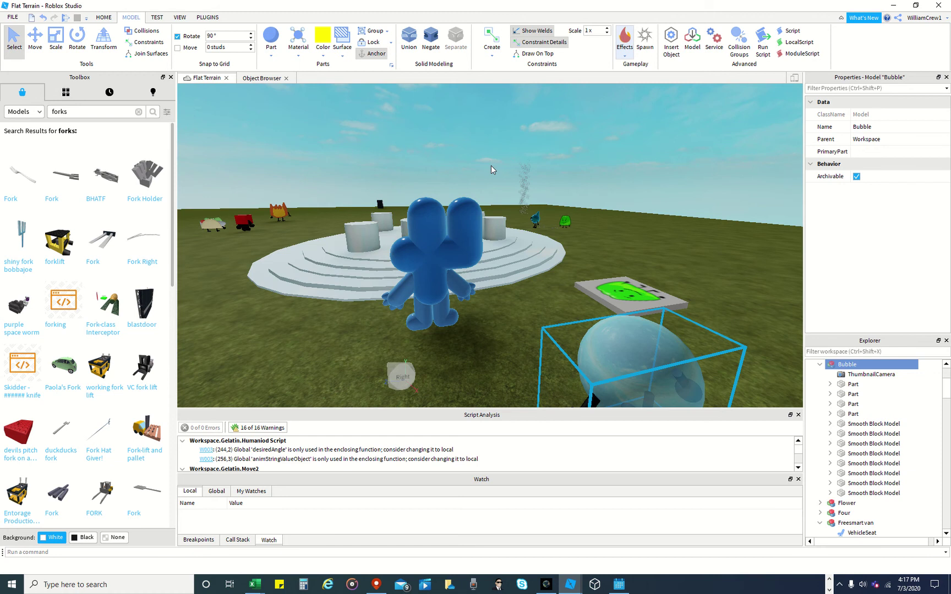
Insert the Shiny Bubble from the saved models and place it on the grass beside Blocky
scroll(567, 171, up, 5)
right_drag(560, 176, 558, 235)
scroll(558, 235, up, 5)
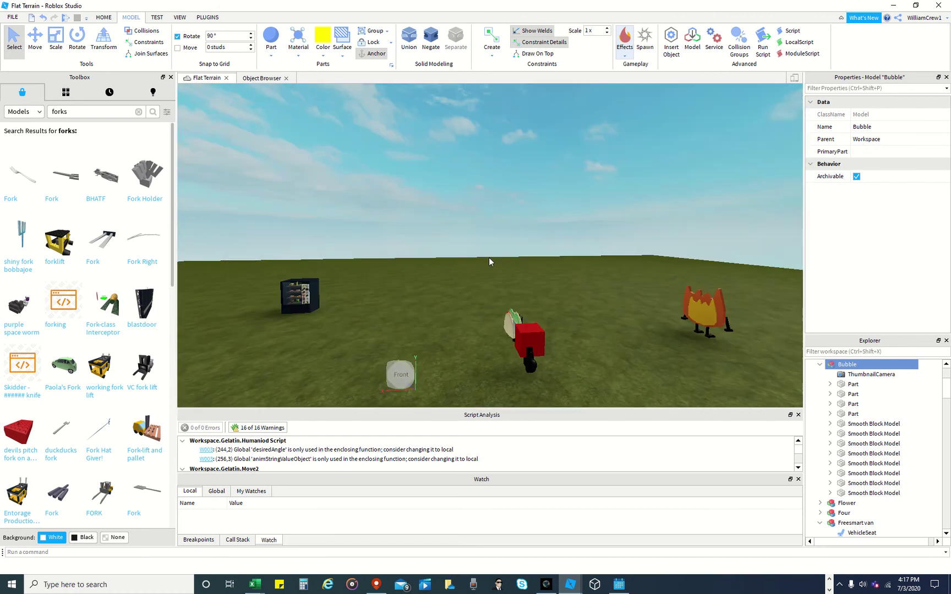
click(65, 91)
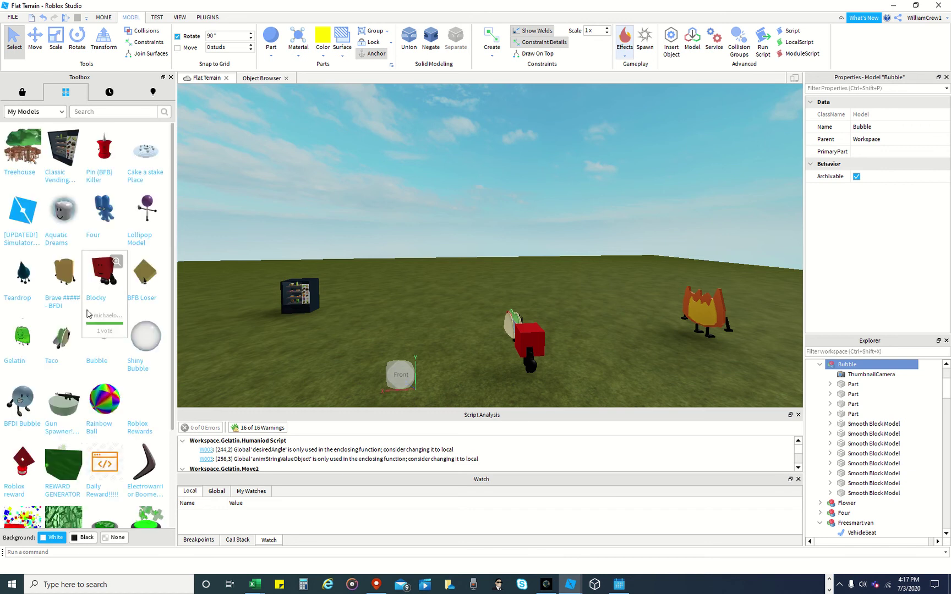
scroll(142, 282, down, 5)
click(145, 207)
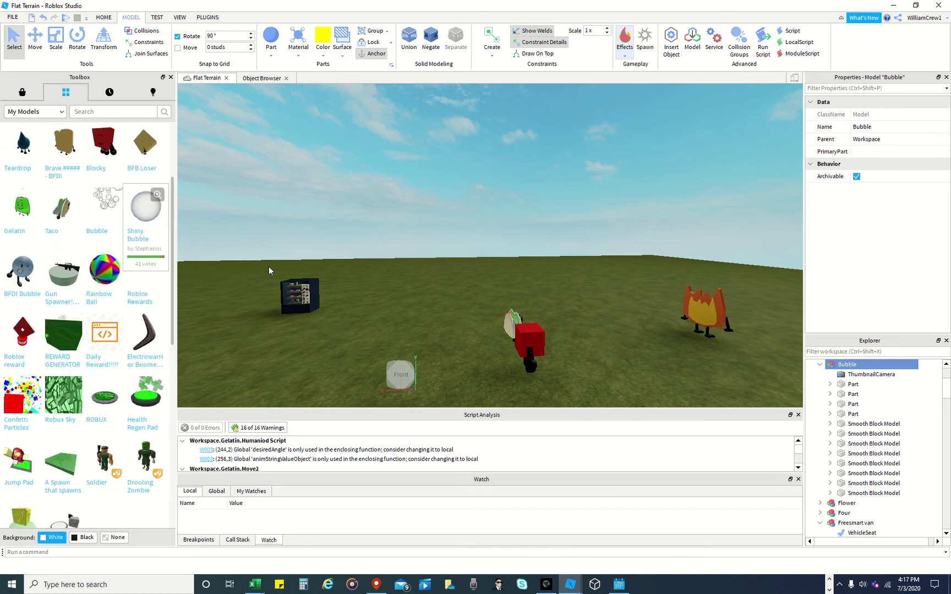
click(452, 253)
right_drag(452, 252, 465, 247)
drag(464, 247, 297, 344)
right_drag(400, 292, 341, 288)
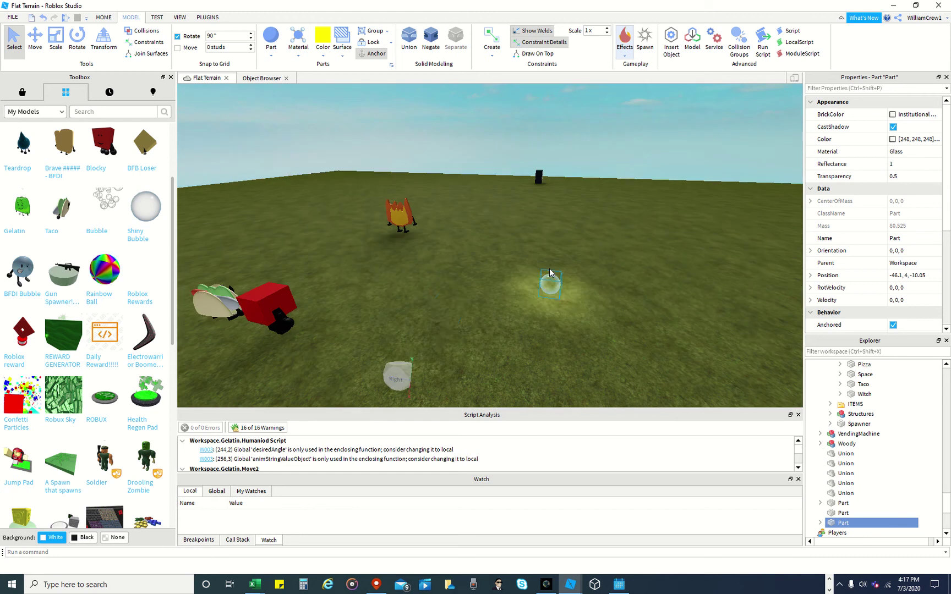
drag(547, 282, 375, 285)
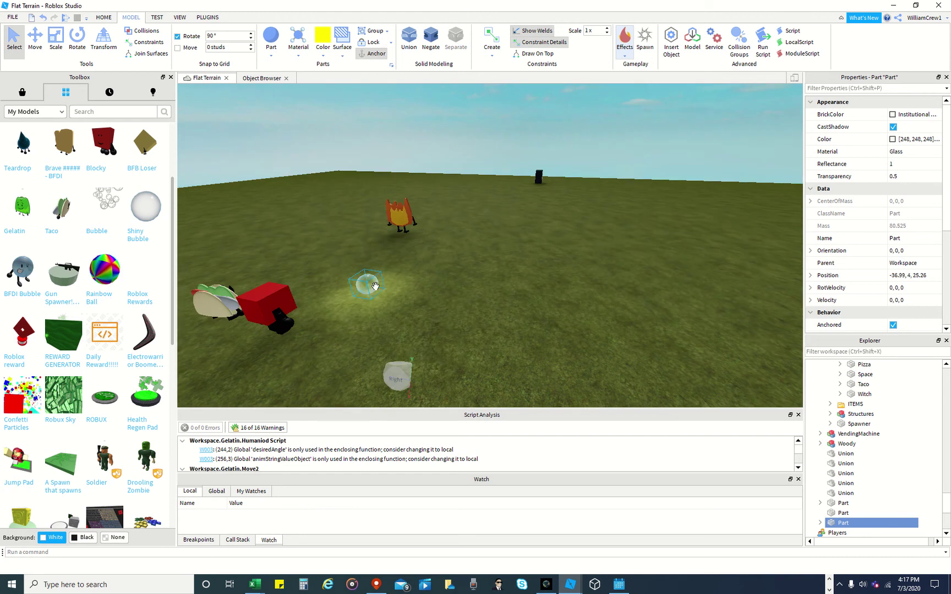
Insert the ROBUX pad, the [ Content Deleted ] wall and two copies of The Master Emerald on the grass near Blocky
click(104, 396)
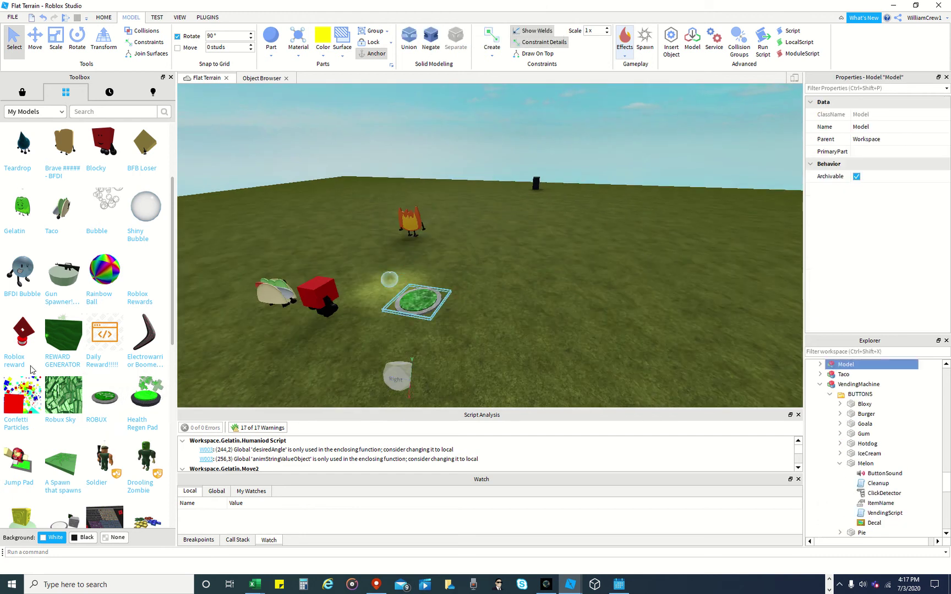
scroll(31, 369, down, 5)
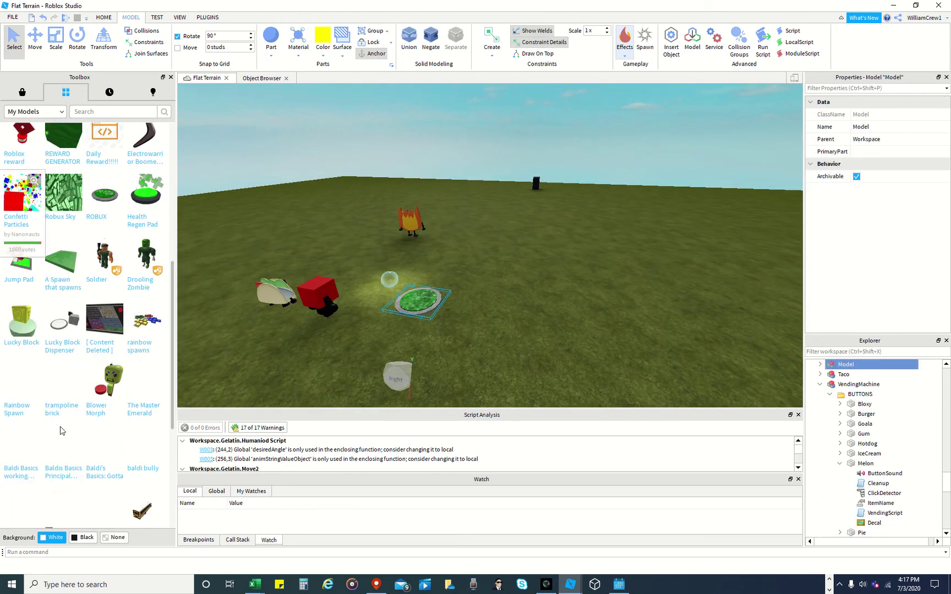
click(98, 321)
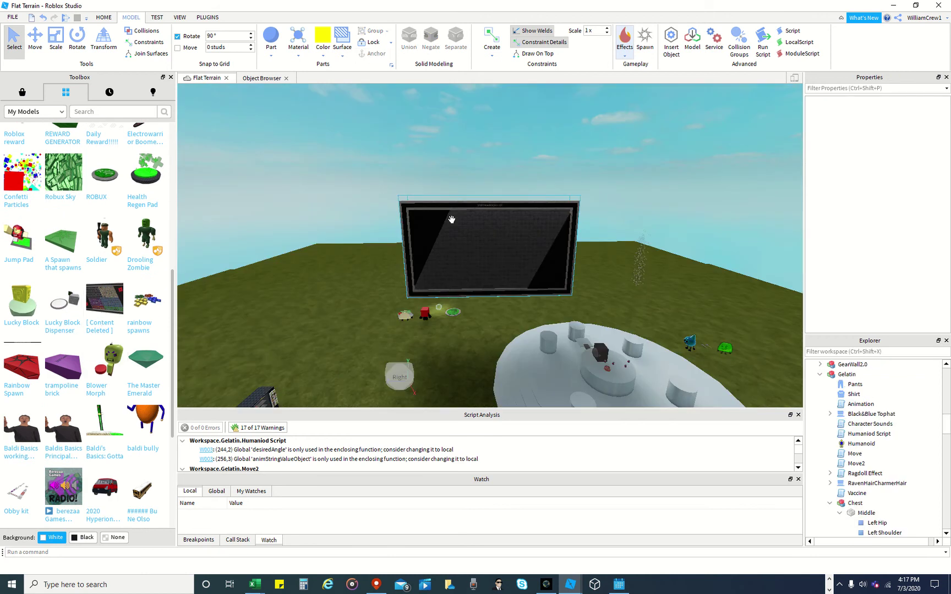
drag(451, 219, 478, 300)
click(139, 374)
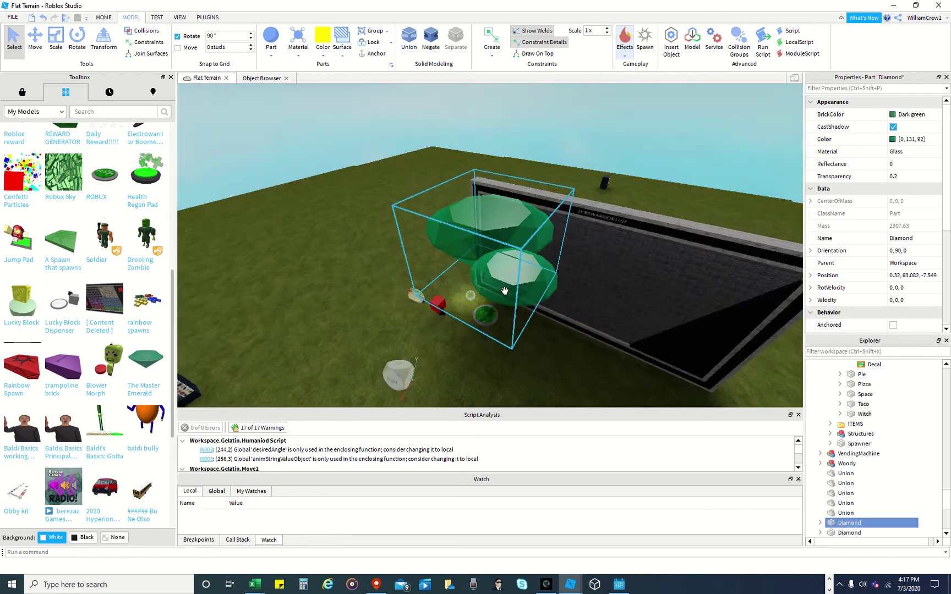
drag(505, 291, 520, 371)
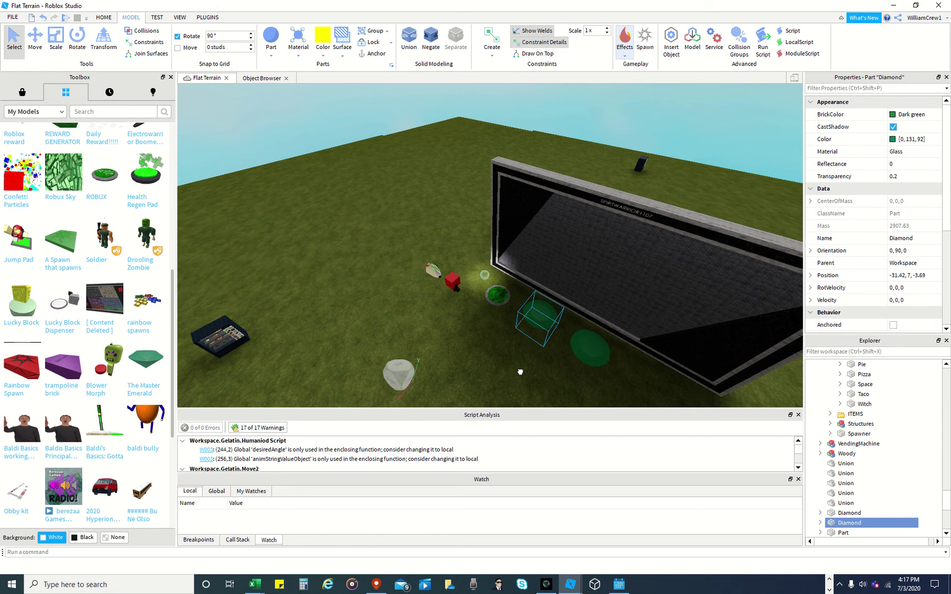
Search the model library for "box"
click(22, 92)
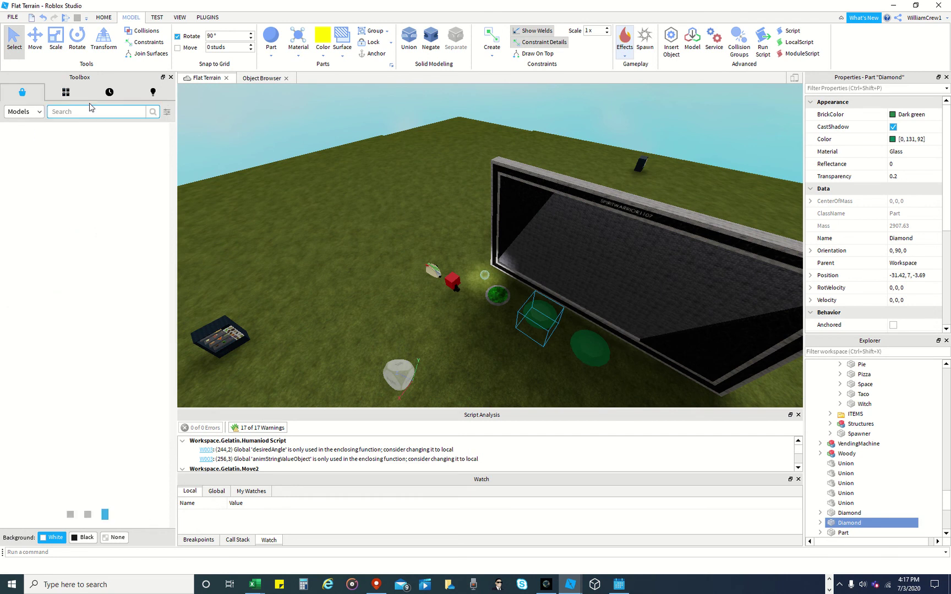
text(bo)
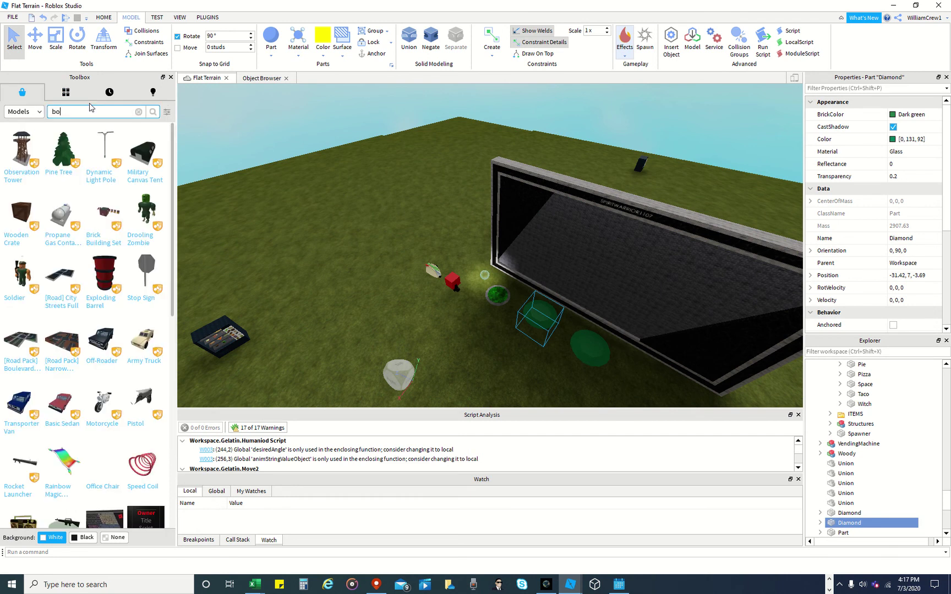
text(x)
key(Return)
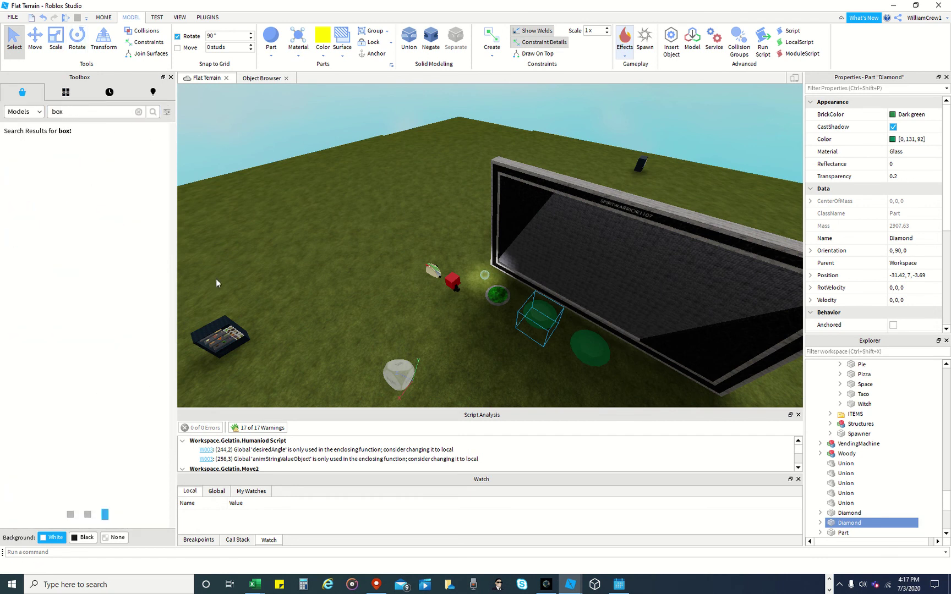
scroll(216, 279, up, 5)
right_drag(349, 234, 378, 218)
Insert the Cardboard Box 1 model and place it on the grass between Blocky and the platform
click(146, 304)
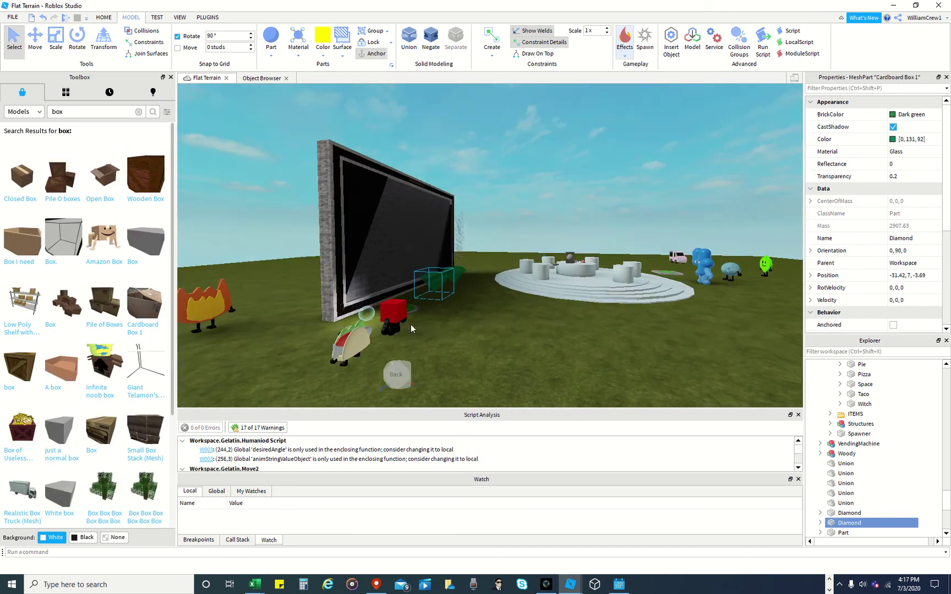
drag(448, 283, 443, 376)
right_drag(483, 330, 507, 326)
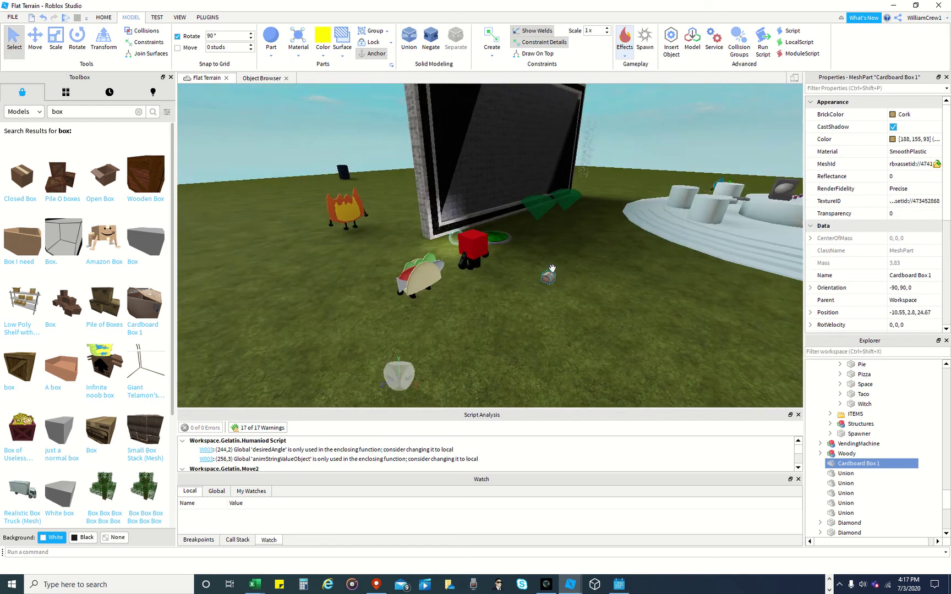
drag(549, 274, 561, 243)
Search the model library for "forks" and move Firey across the grass to stand near Taco
drag(75, 113, 36, 117)
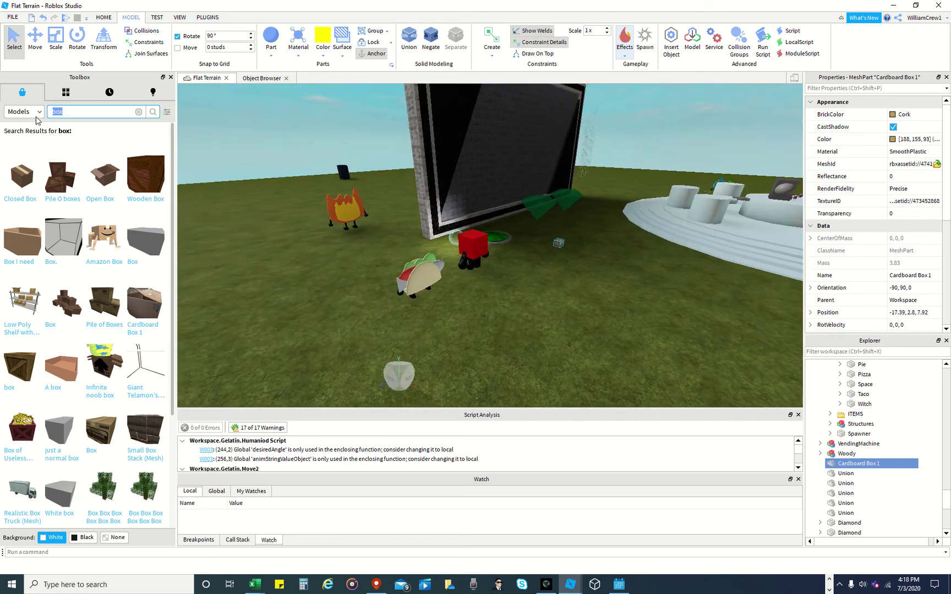
text(forks)
key(Return)
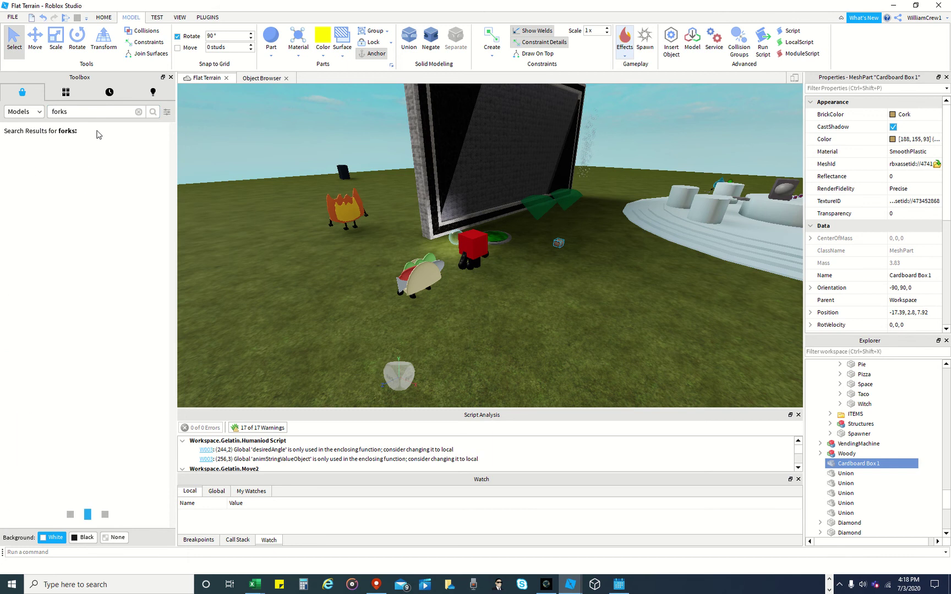
drag(347, 211, 602, 348)
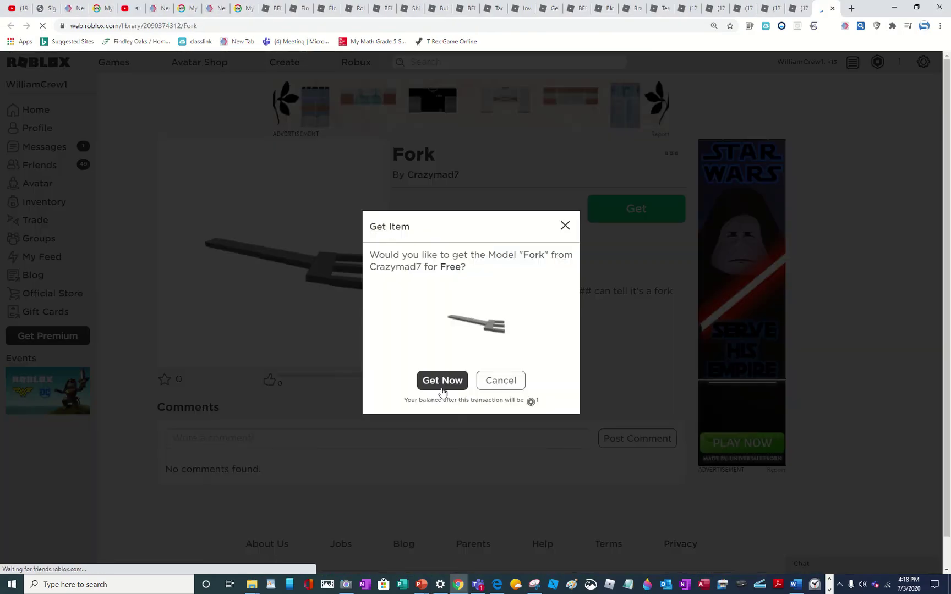
Get the free Fork model on the Roblox website and return to Roblox Studio
click(443, 389)
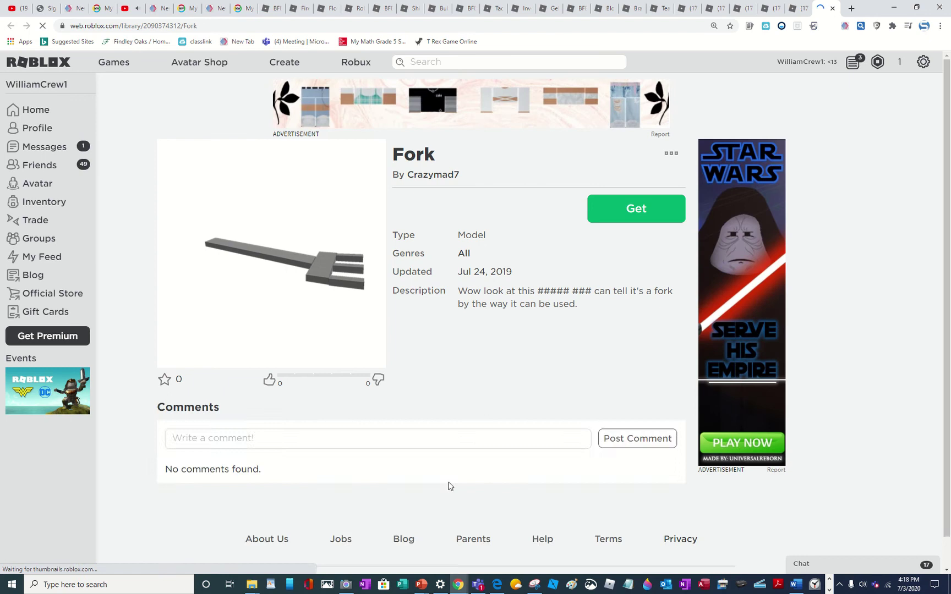
mouse_move(458, 584)
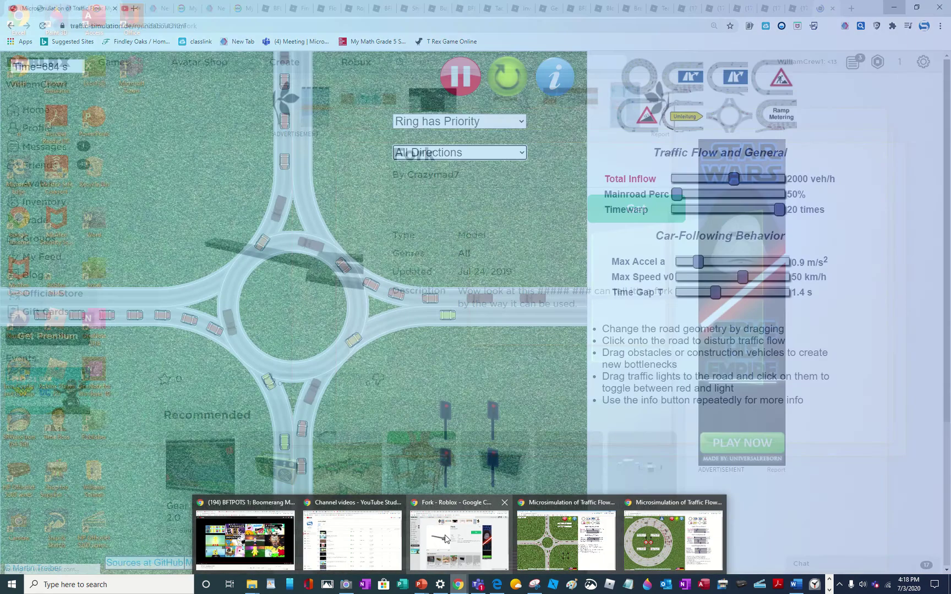
click(829, 589)
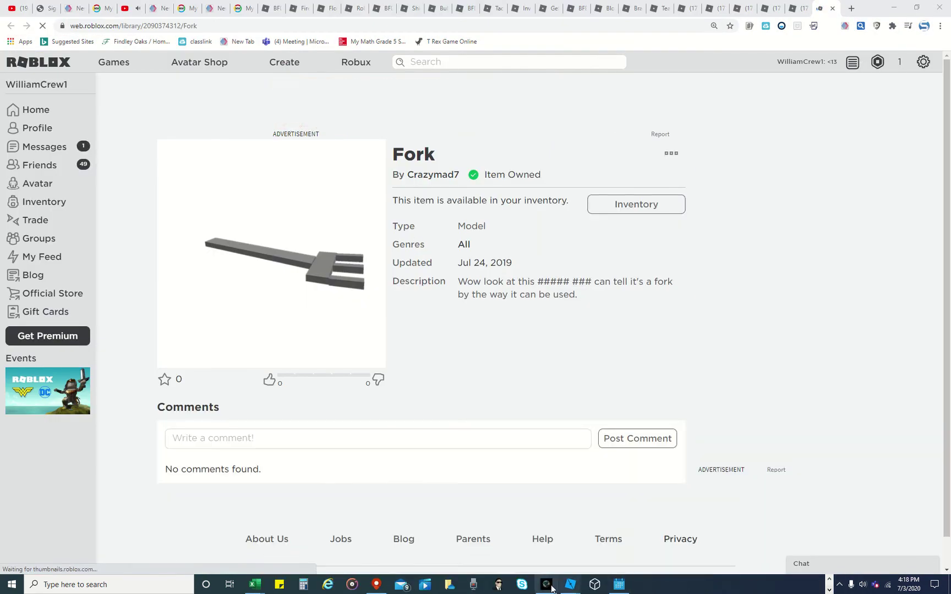
mouse_move(570, 584)
click(717, 525)
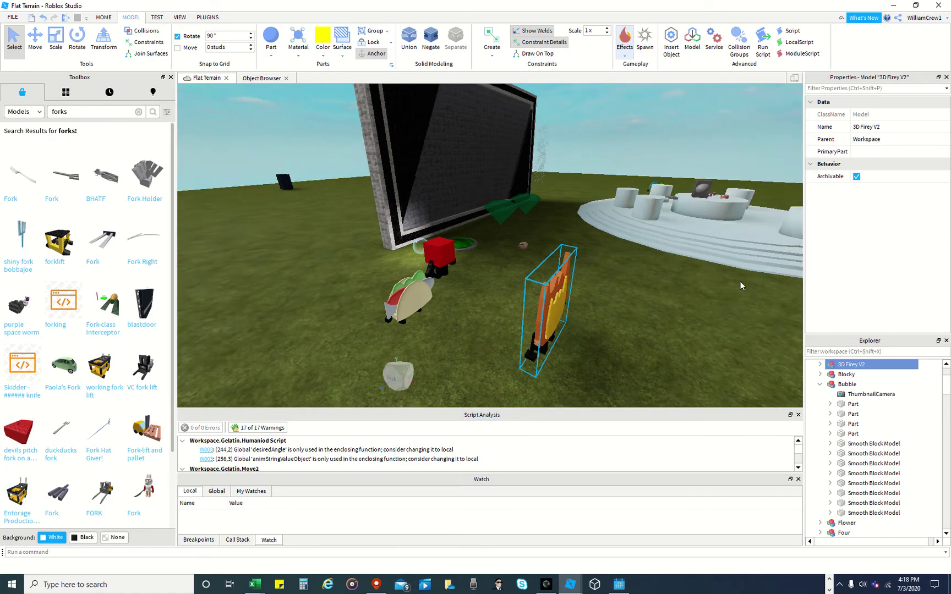
Move Gelatin and the small blue character from the far side of the platform to the grass beside the pale-blue round character
right_drag(740, 282, 669, 194)
scroll(668, 193, up, 4)
scroll(456, 227, up, 3)
right_drag(455, 227, 523, 298)
click(503, 202)
scroll(522, 299, down, 8)
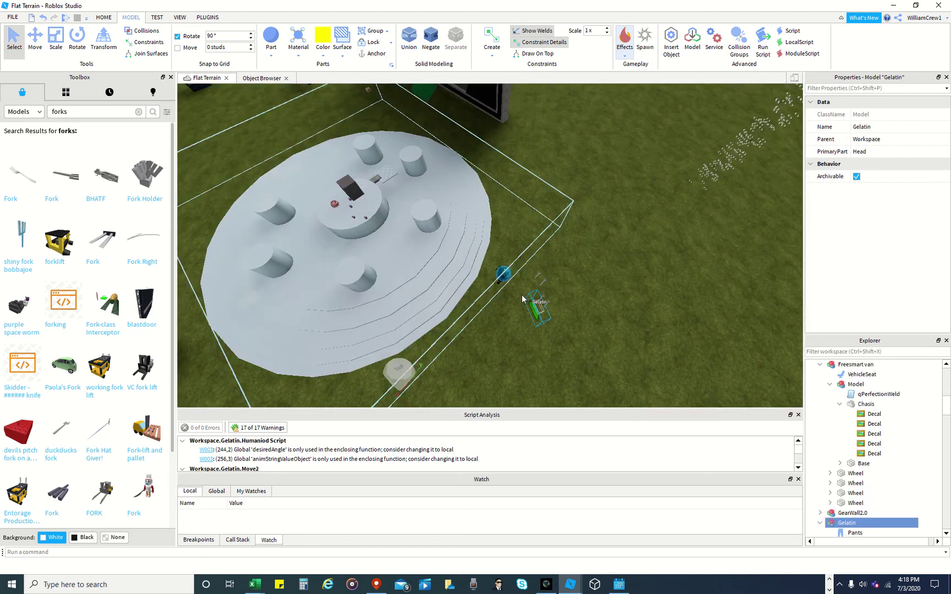
drag(523, 299, 242, 357)
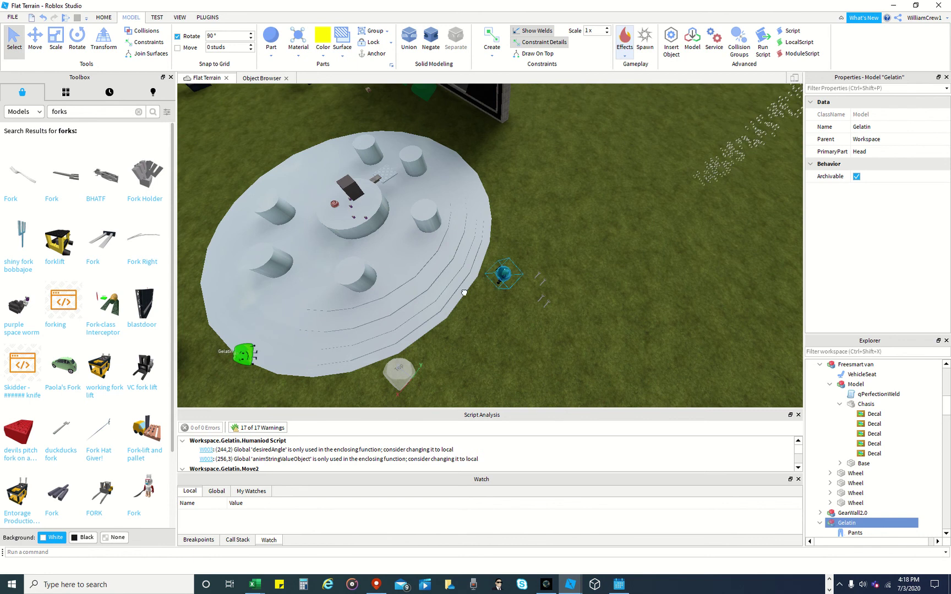
drag(502, 274, 209, 357)
right_drag(423, 325, 396, 266)
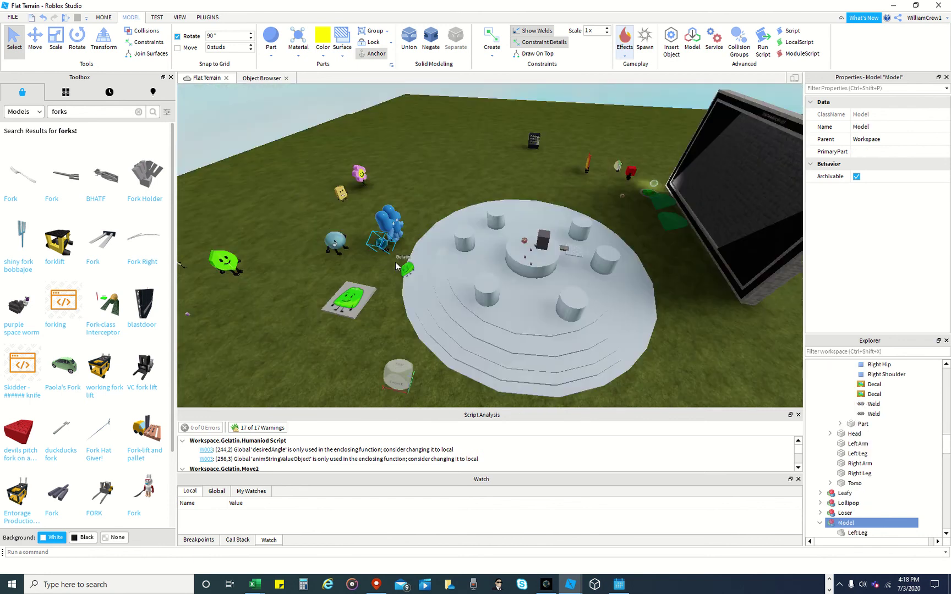
drag(407, 270, 304, 263)
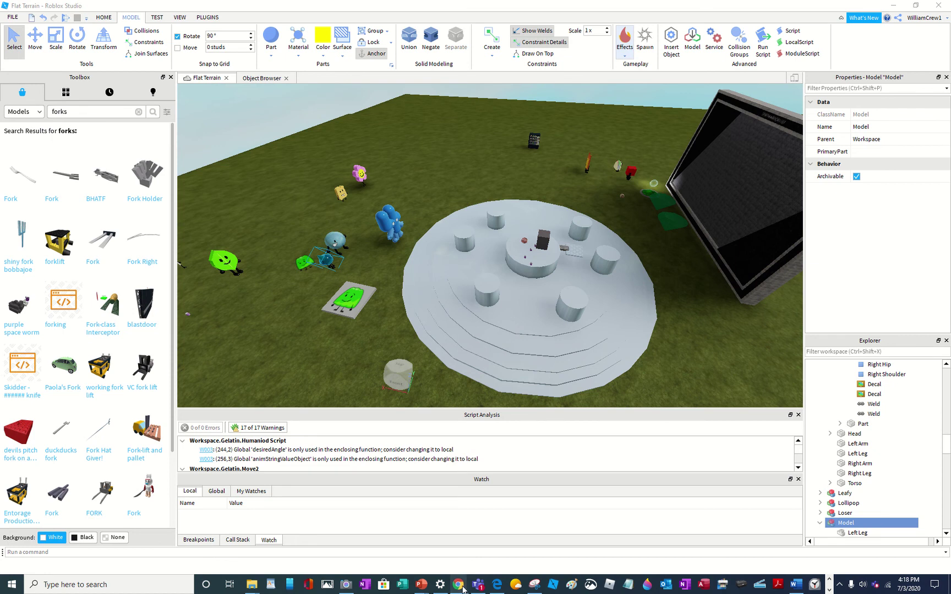
Switch to Google Chrome and find the open YouTube video "BFB 21: Let's Raid The Warehouse" among the browser windows
mouse_move(460, 586)
mouse_move(337, 548)
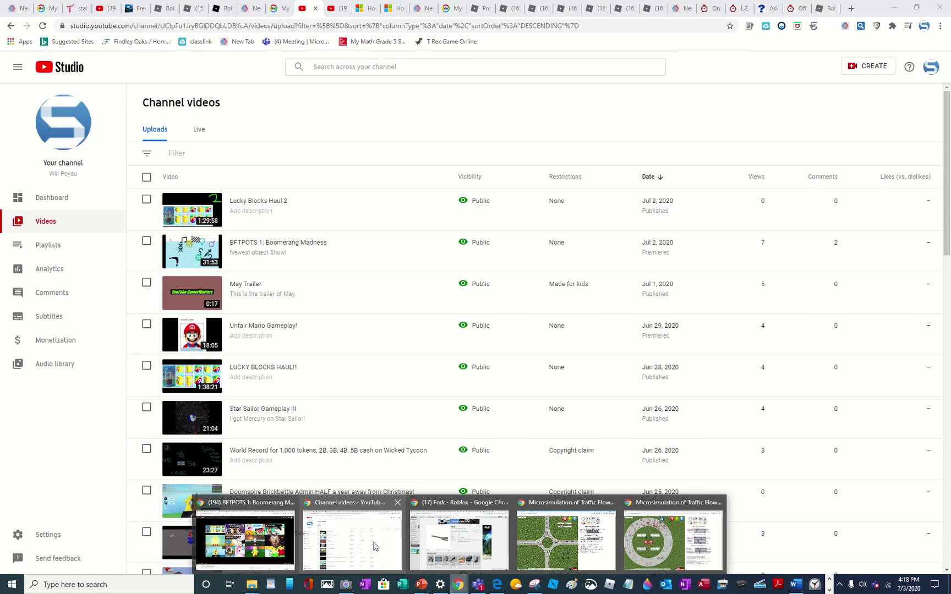
click(374, 546)
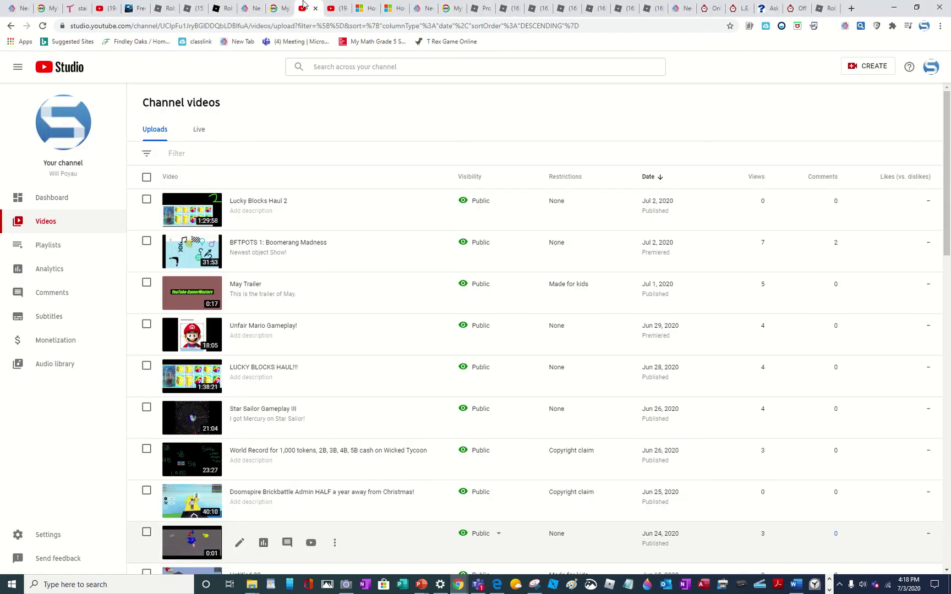
mouse_move(303, 4)
click(335, 7)
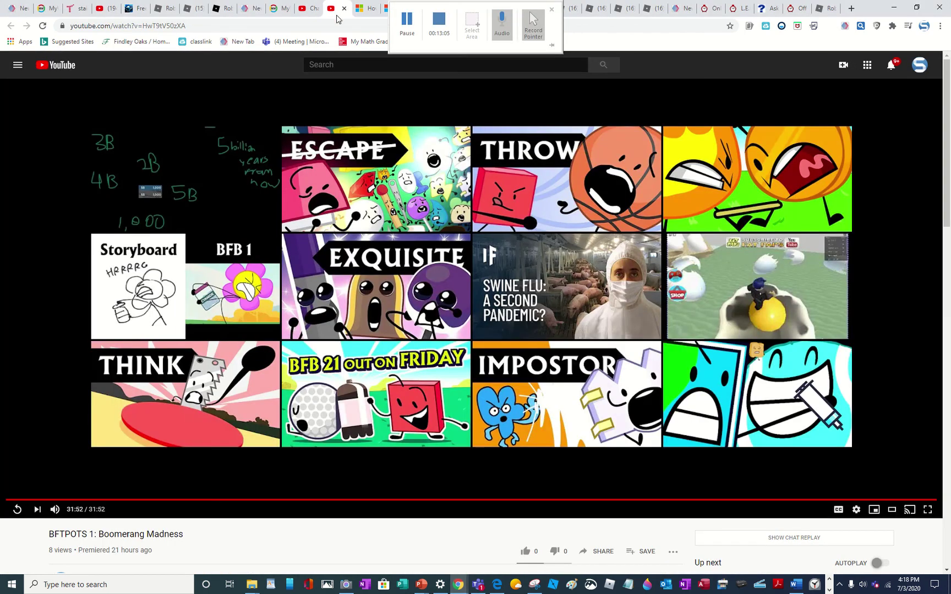
click(107, 6)
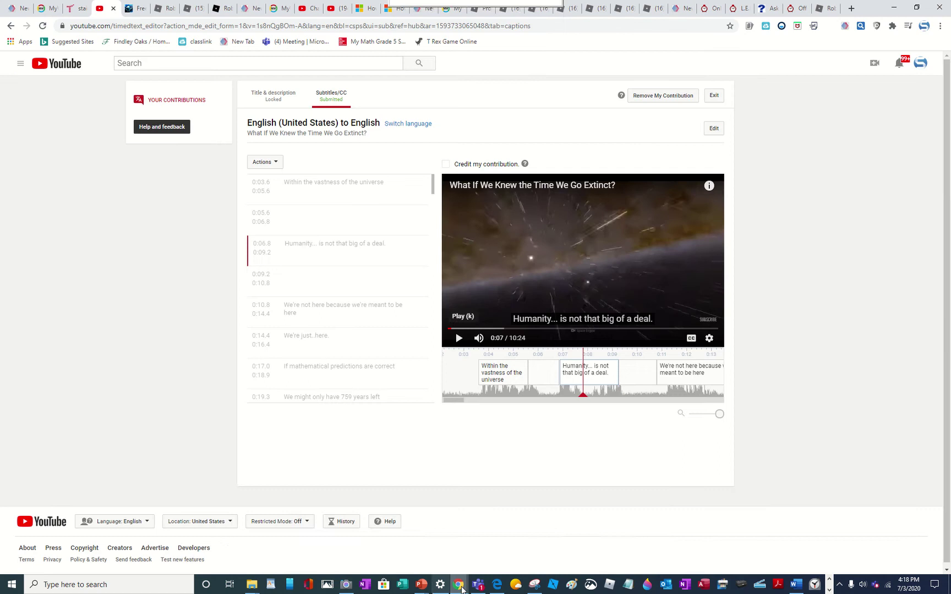
click(461, 588)
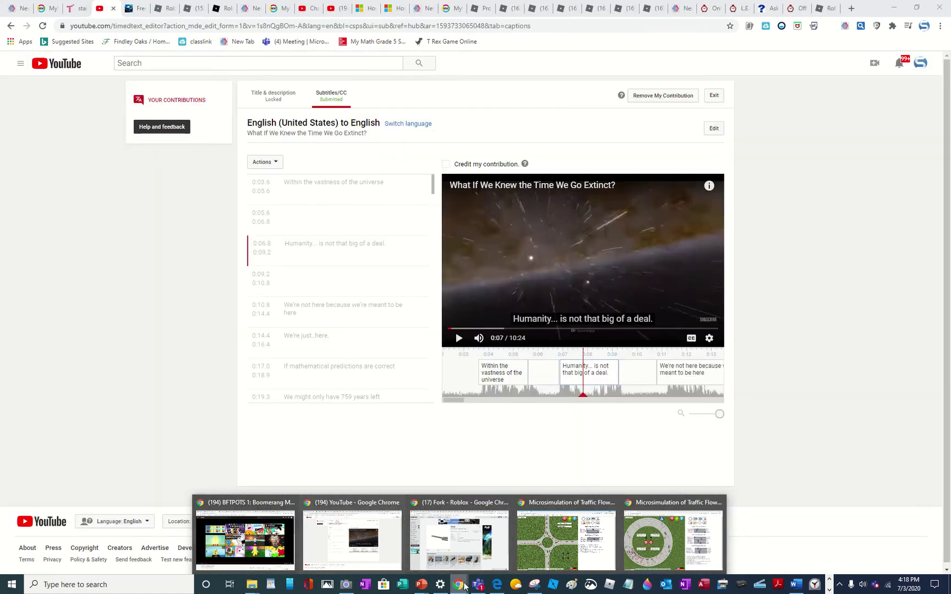
click(459, 539)
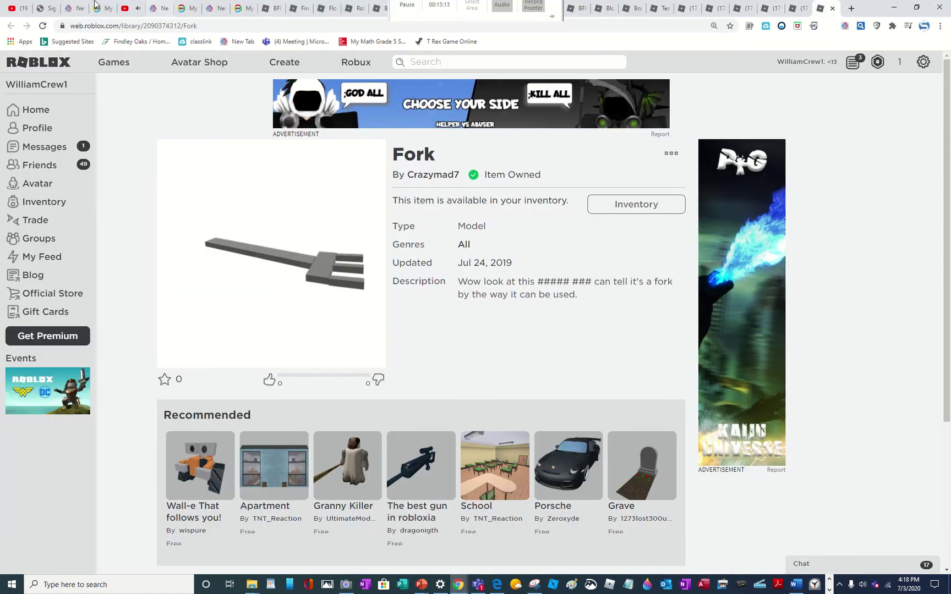
click(132, 8)
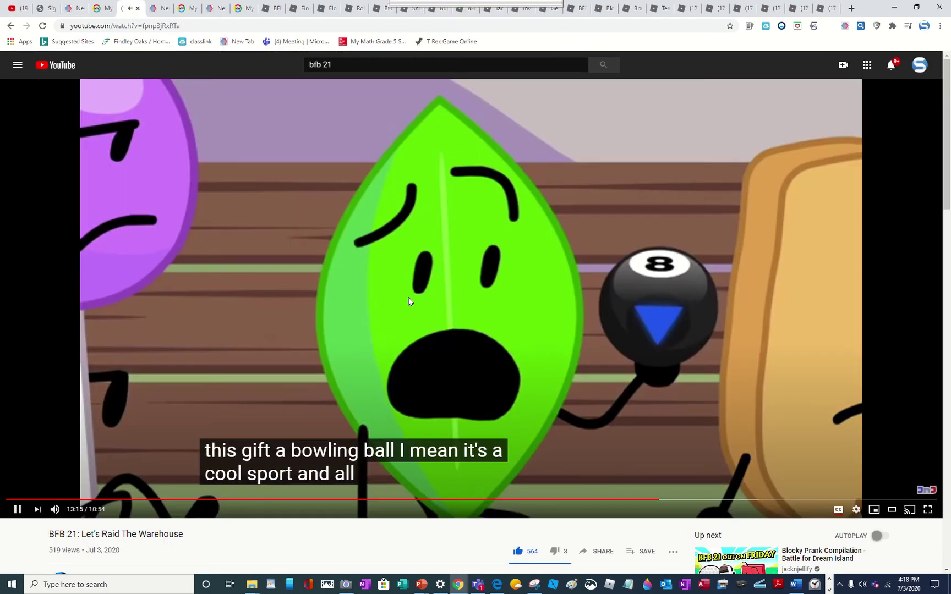